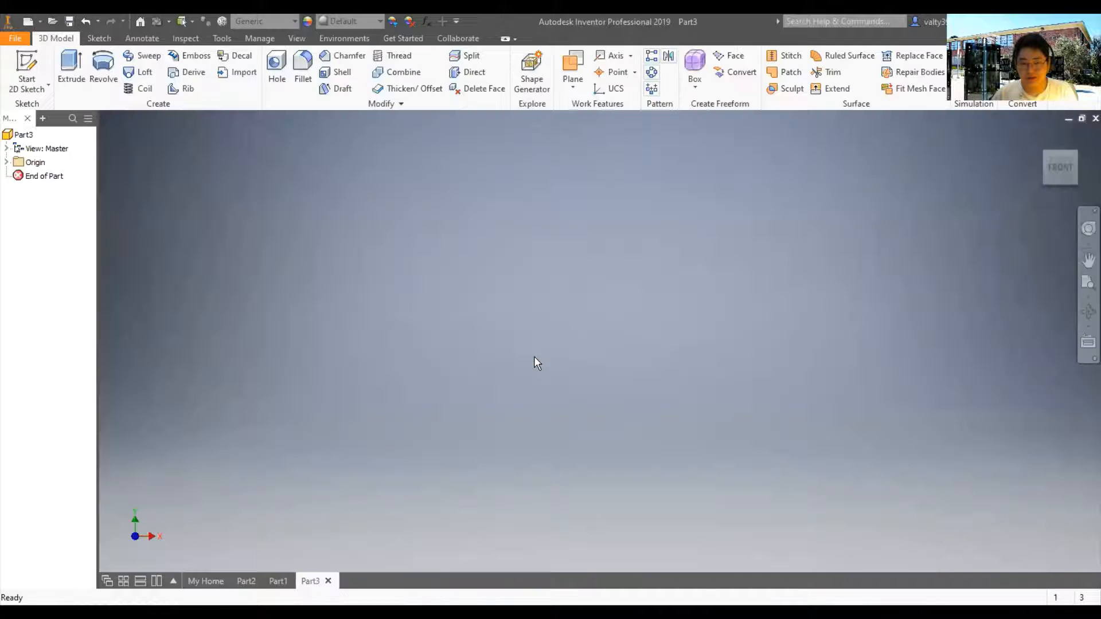
Step: Start a sketch on the YZ plane and draw a construction rectangle along the vertical axis, about 0.27 in wide and 1.14 in tall
{"action": "left_click", "coordinate": [23, 68]}
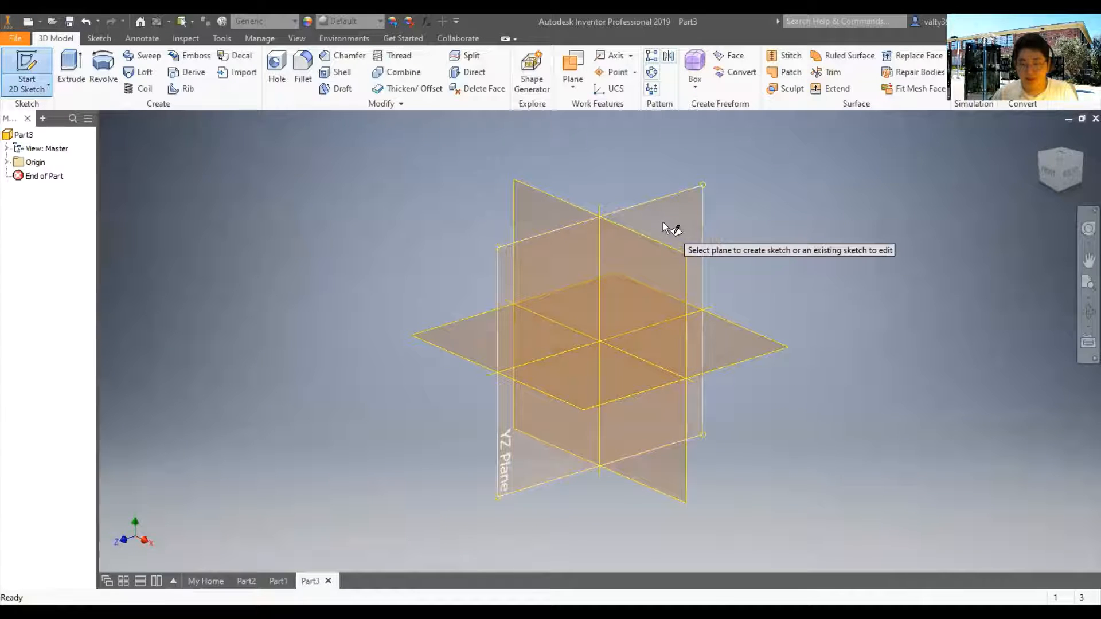
{"action": "left_click", "coordinate": [663, 222]}
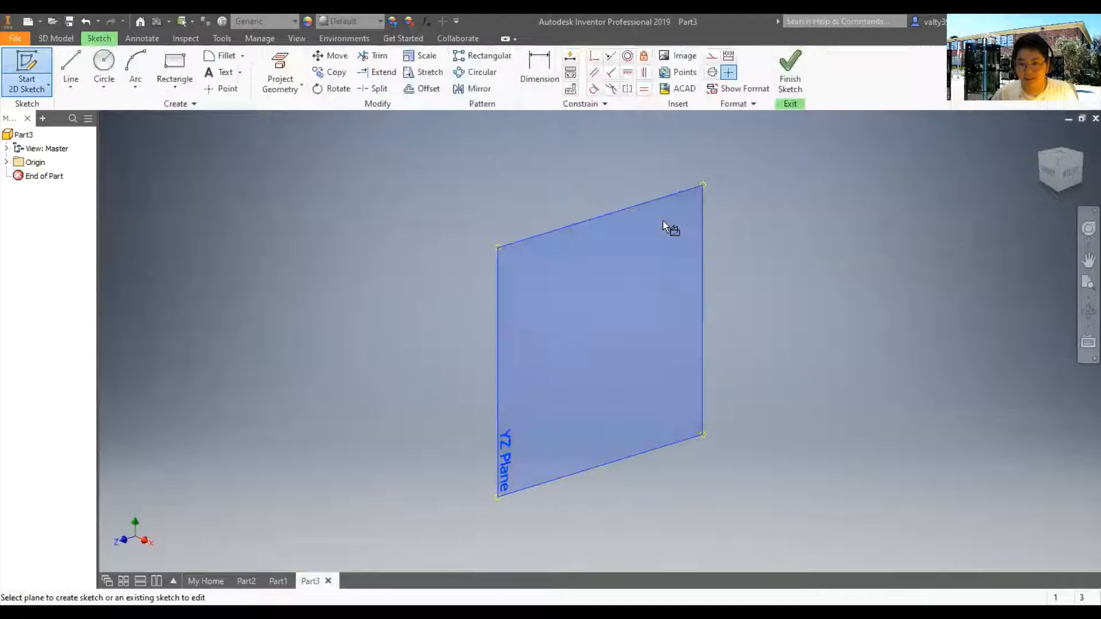
{"action": "left_click", "coordinate": [174, 71]}
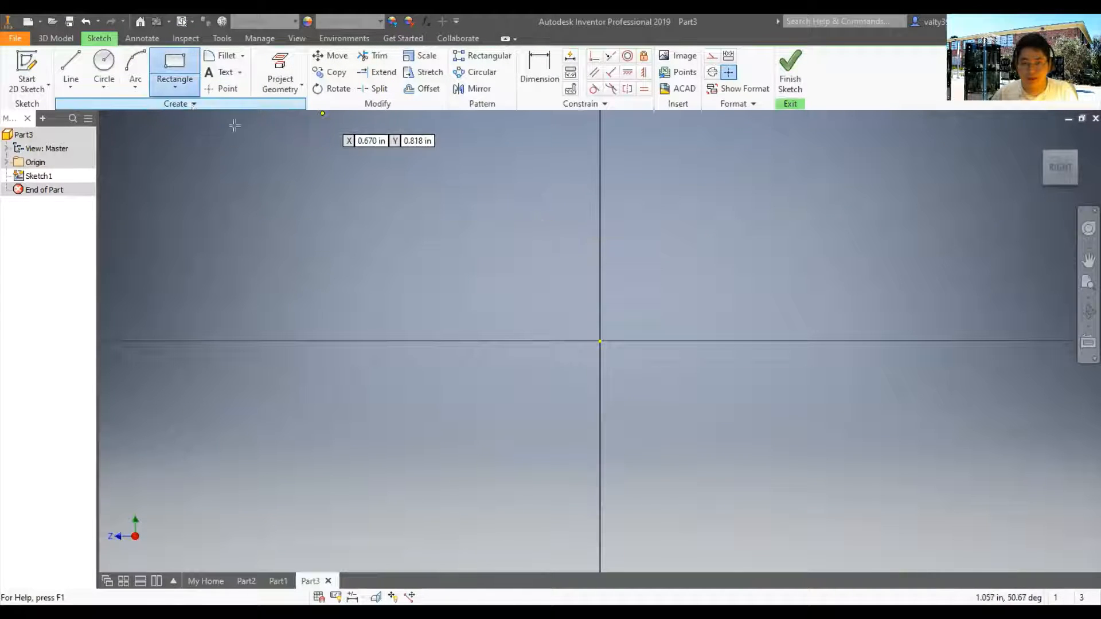
{"action": "left_click", "coordinate": [712, 57]}
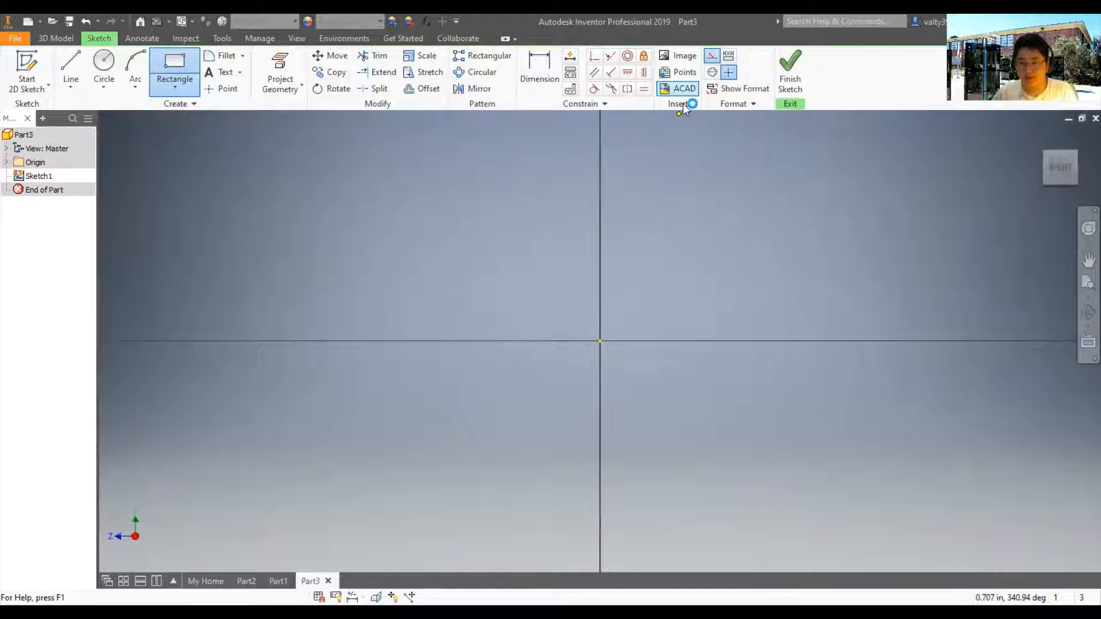
{"action": "left_click", "coordinate": [600, 158]}
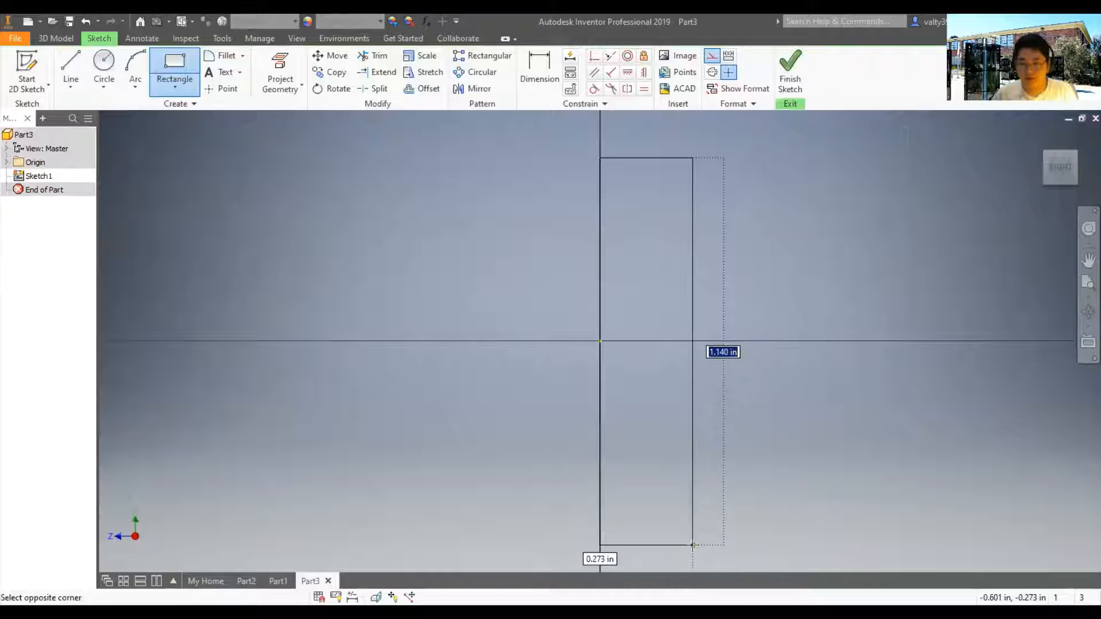
{"action": "key", "text": "Return"}
{"action": "scroll", "coordinate": [823, 402], "scroll_direction": "down", "scroll_amount": 3}
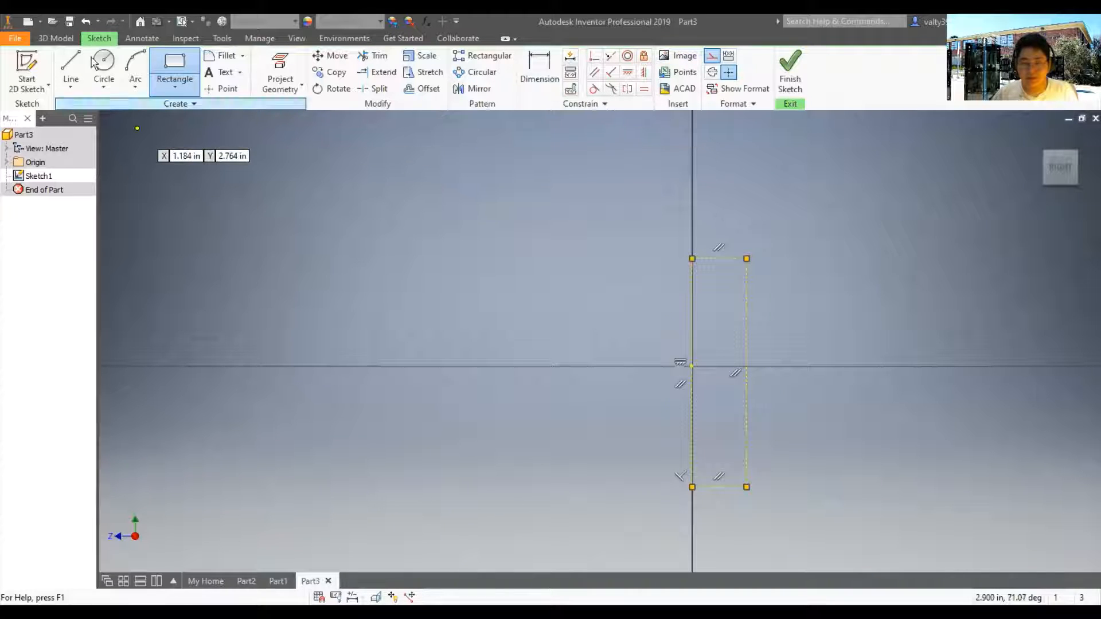
Step: Dimension the construction rectangle to 0.5 in wide and 4 in tall
{"action": "left_click", "coordinate": [544, 67]}
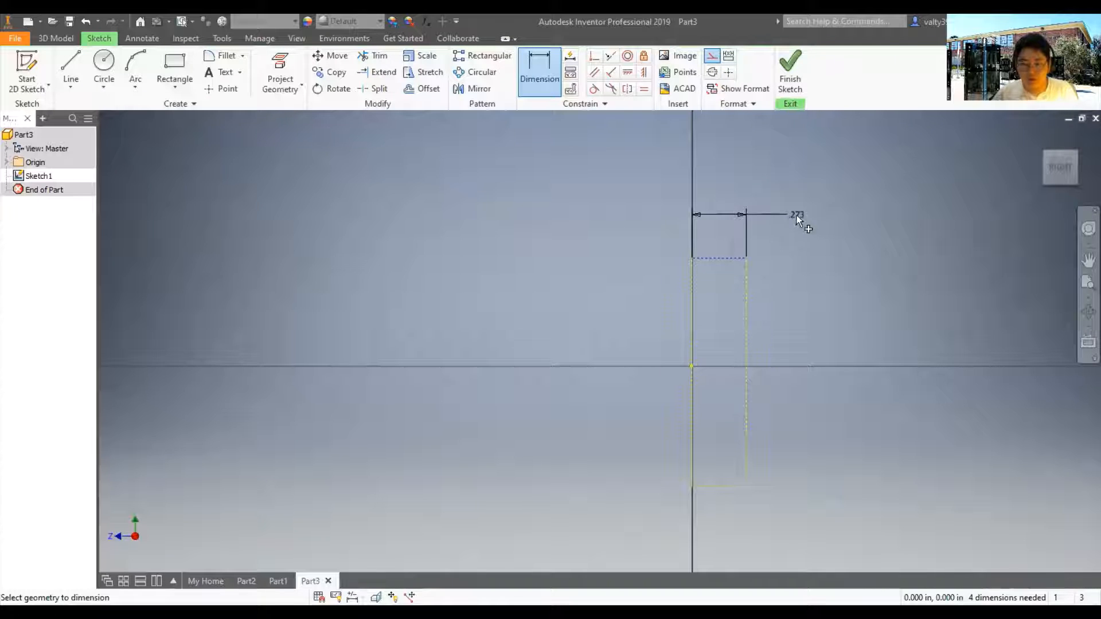
{"action": "left_click", "coordinate": [796, 215]}
{"action": "type", "text": "0.5"}
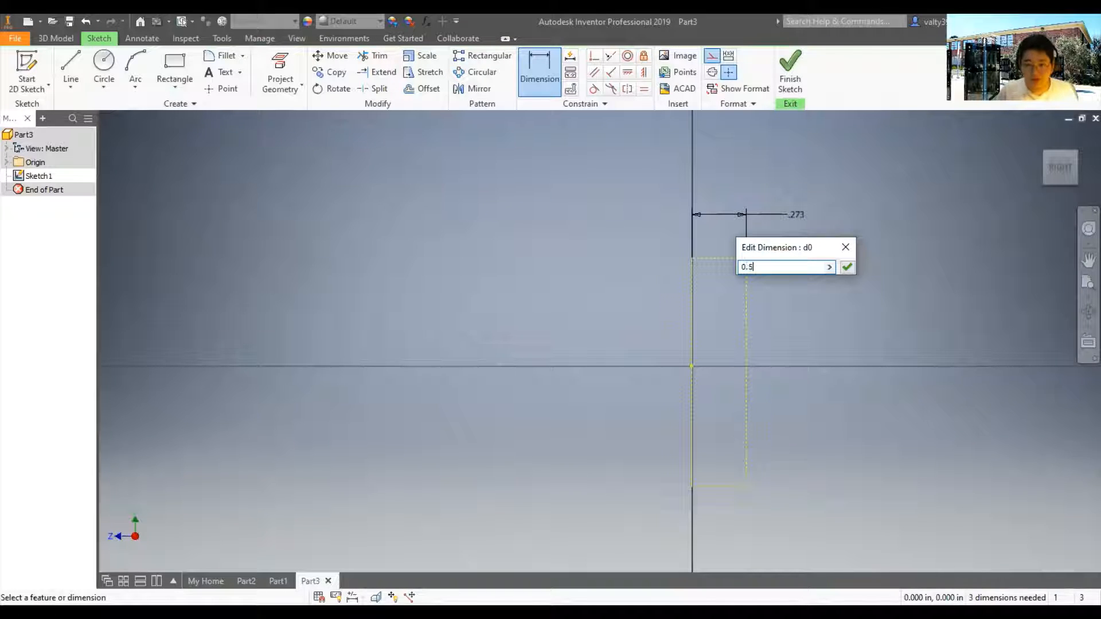
{"action": "key", "text": "Return"}
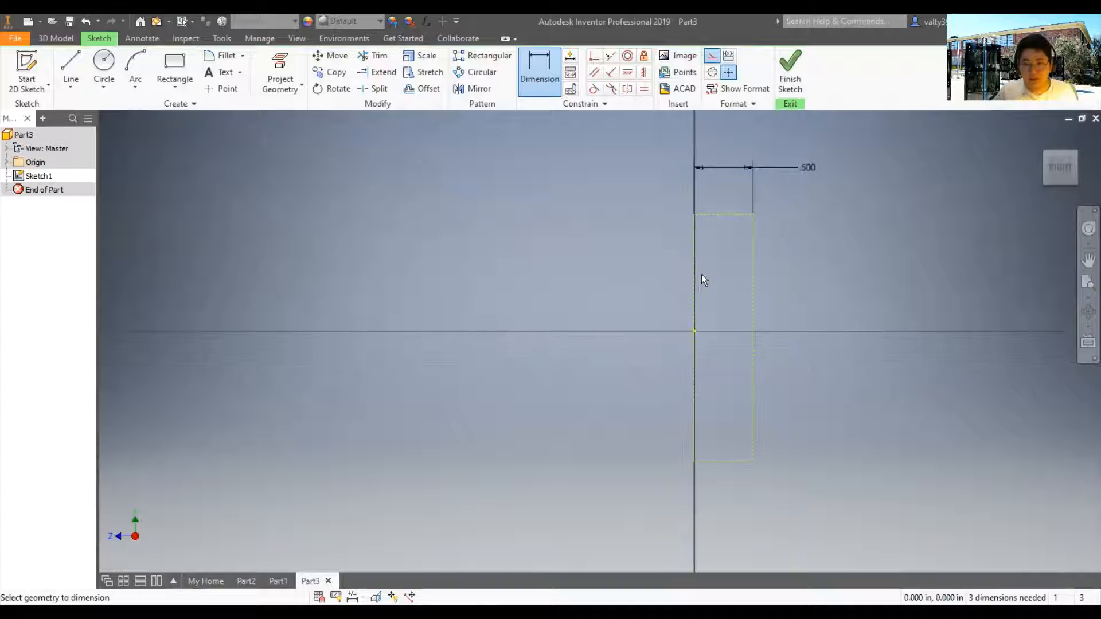
{"action": "left_click", "coordinate": [695, 422]}
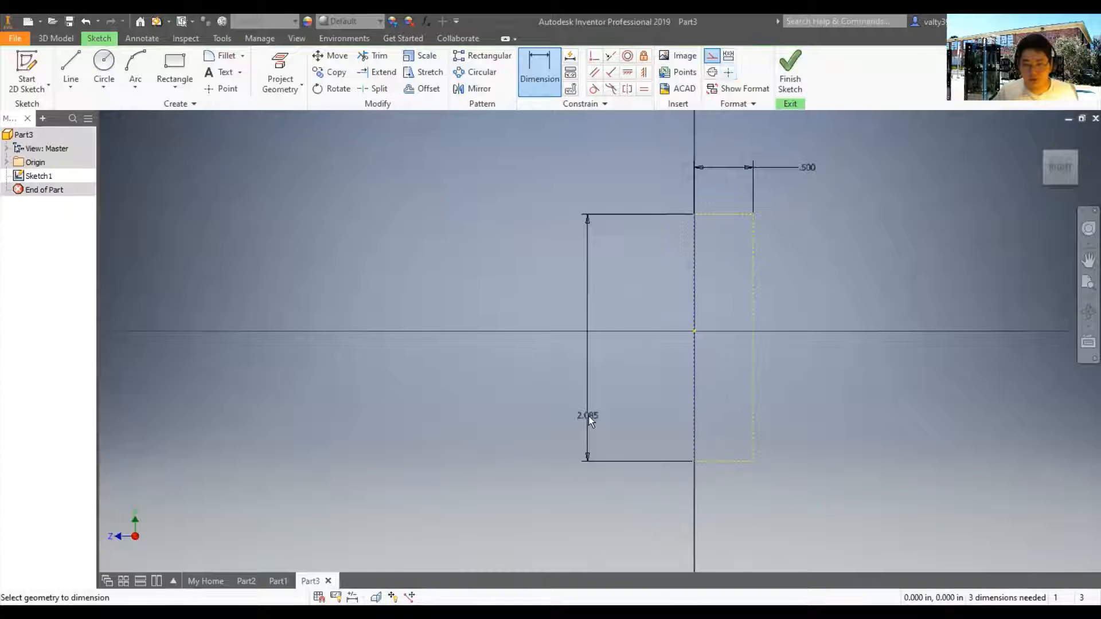
{"action": "left_click", "coordinate": [587, 416]}
{"action": "type", "text": "4"}
{"action": "key", "text": "Return"}
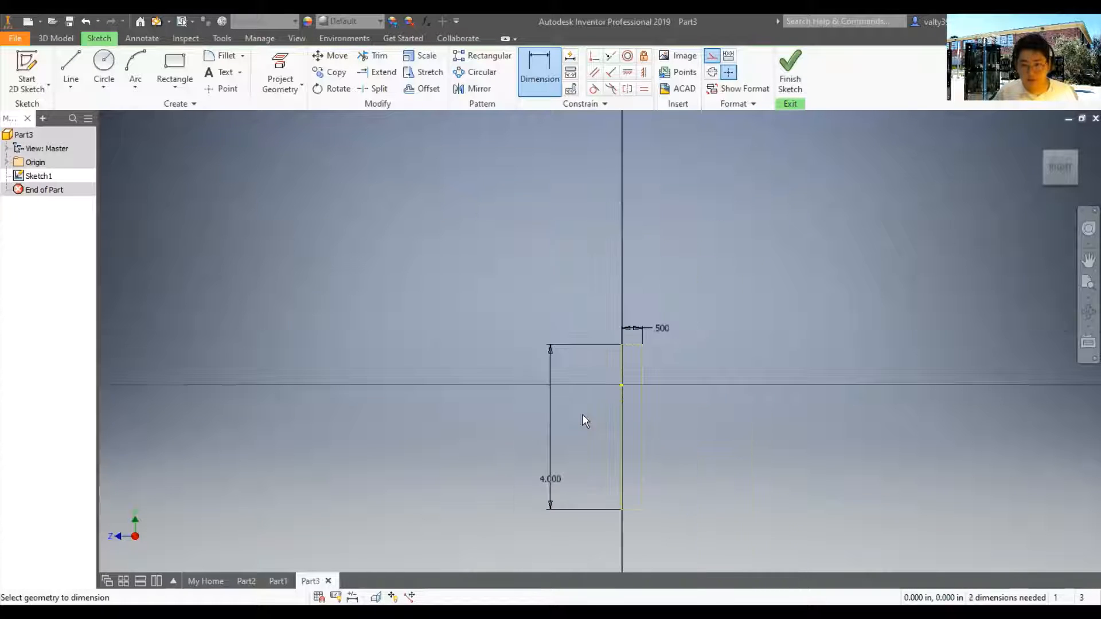
Step: Draw a control vertex spline from the rectangle's top right corner, about 0.55 in outward horizontally, then straight down to the bottom edge's level
{"action": "scroll", "coordinate": [740, 328], "scroll_direction": "up", "scroll_amount": 3}
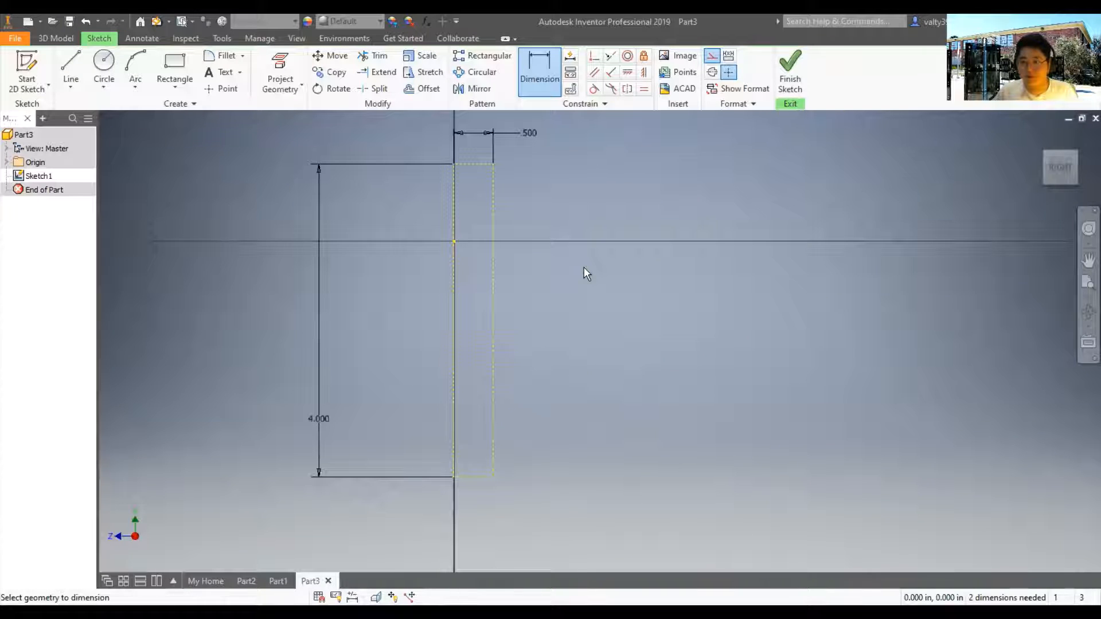
{"action": "left_click", "coordinate": [71, 87]}
{"action": "left_click", "coordinate": [119, 136]}
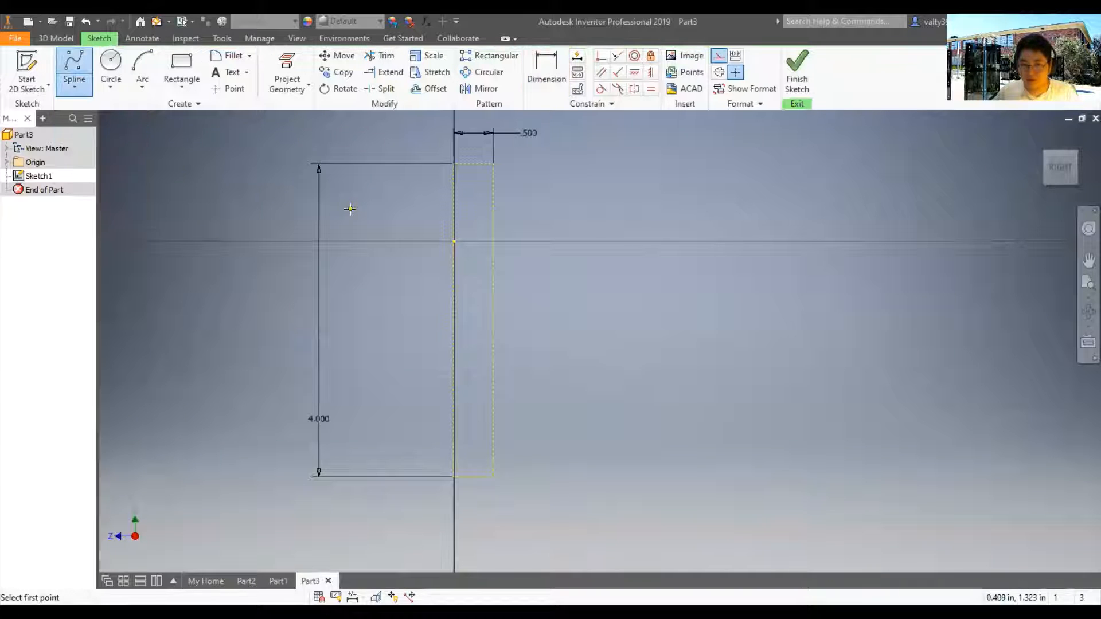
{"action": "left_click", "coordinate": [83, 86]}
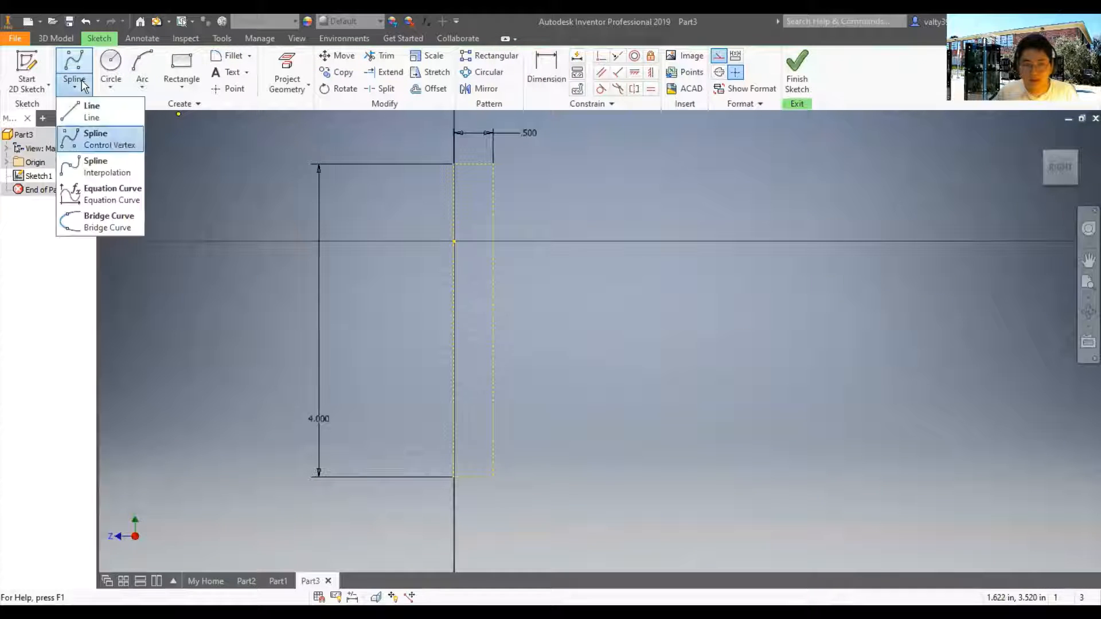
{"action": "left_click", "coordinate": [111, 141]}
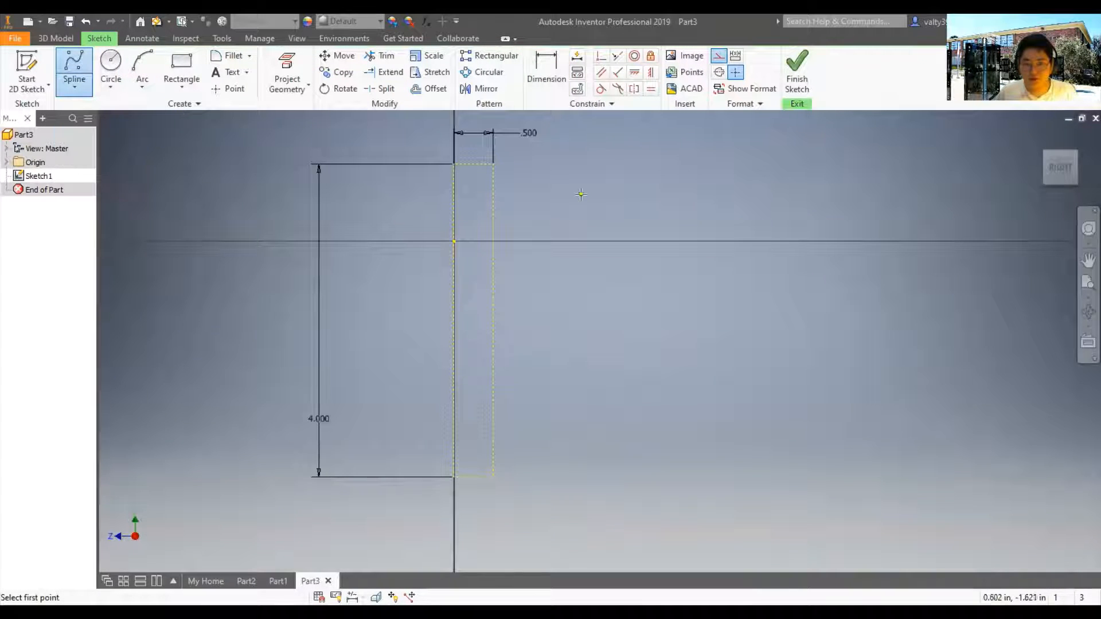
{"action": "left_click", "coordinate": [494, 164]}
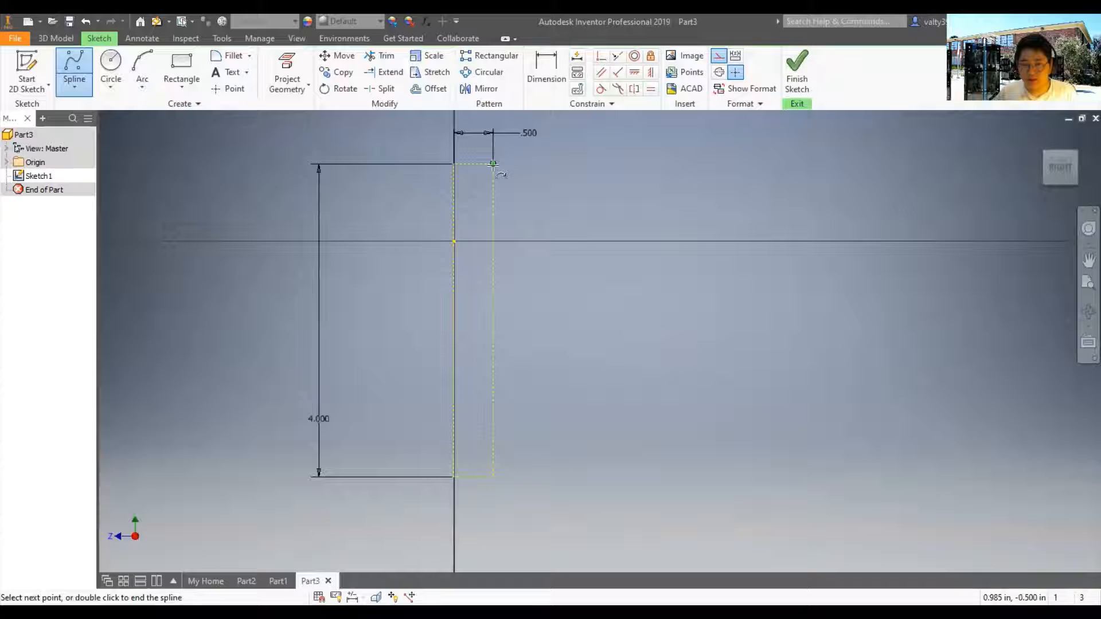
{"action": "left_click", "coordinate": [536, 164]}
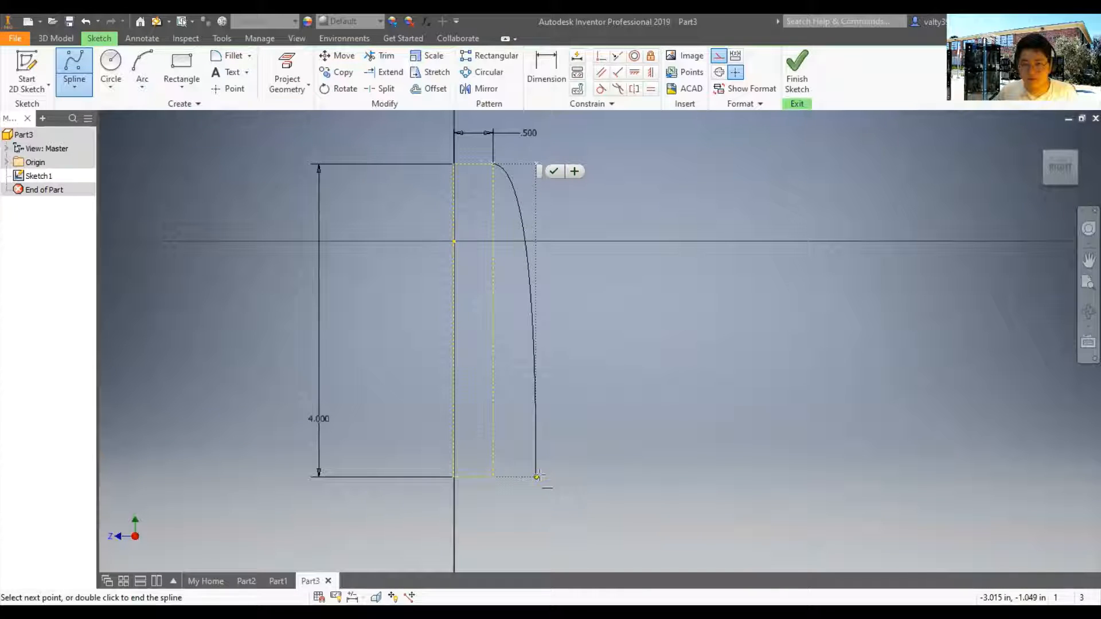
{"action": "left_click", "coordinate": [537, 477]}
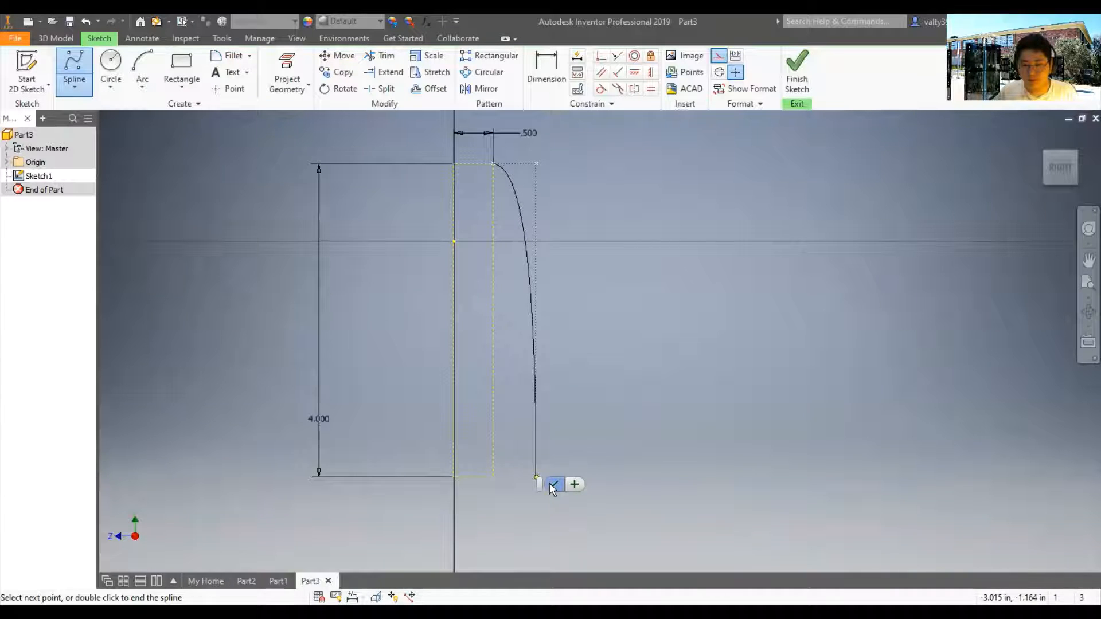
{"action": "key", "text": "Return"}
Step: Draw a regular, non-construction line from the spline's lower end to the rectangle's bottom right corner
{"action": "left_click", "coordinate": [73, 85]}
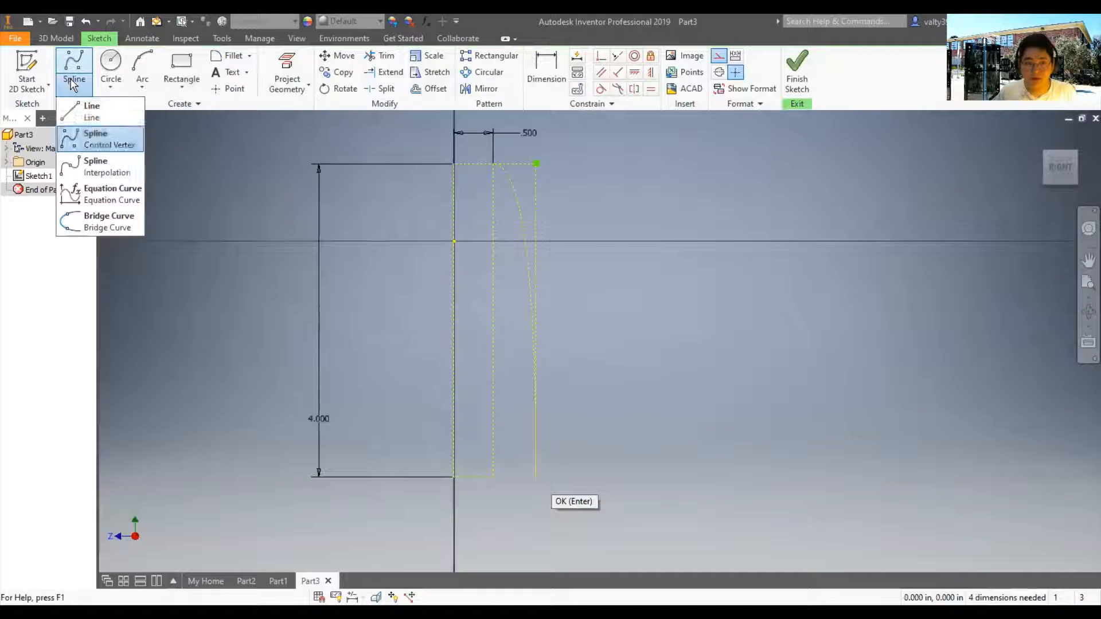
{"action": "left_click", "coordinate": [87, 110]}
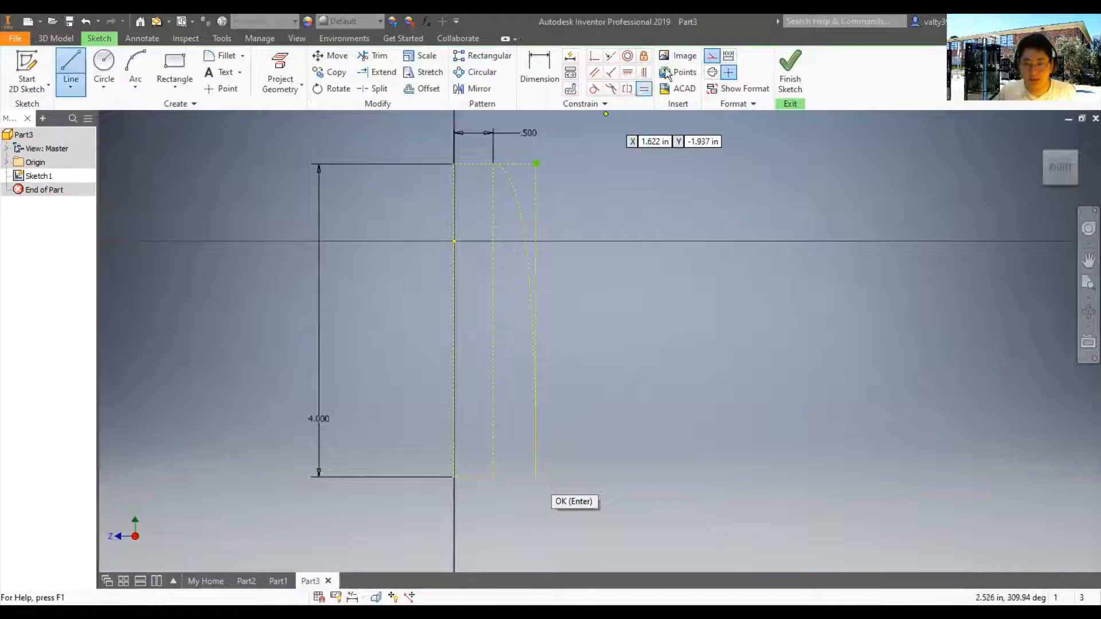
{"action": "left_click", "coordinate": [712, 56]}
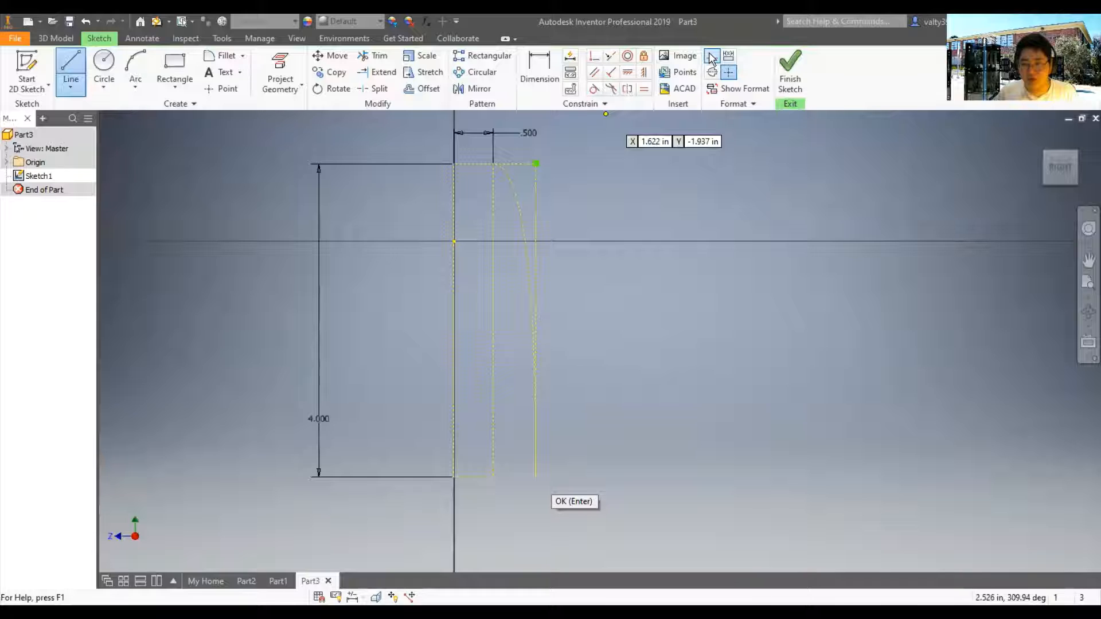
{"action": "left_click", "coordinate": [534, 476]}
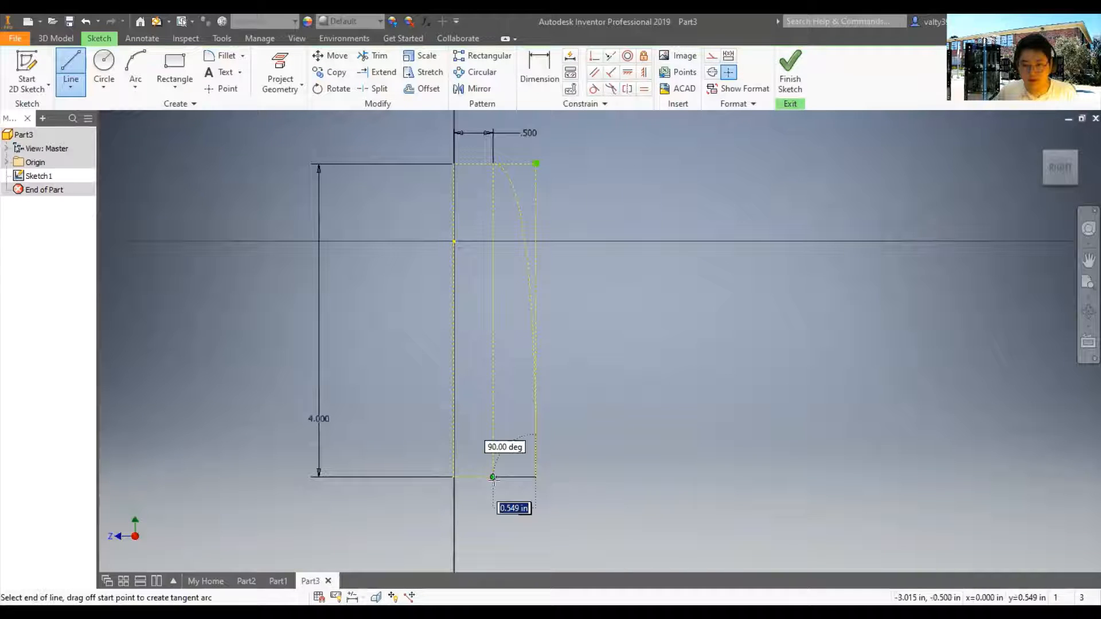
{"action": "right_click", "coordinate": [662, 381]}
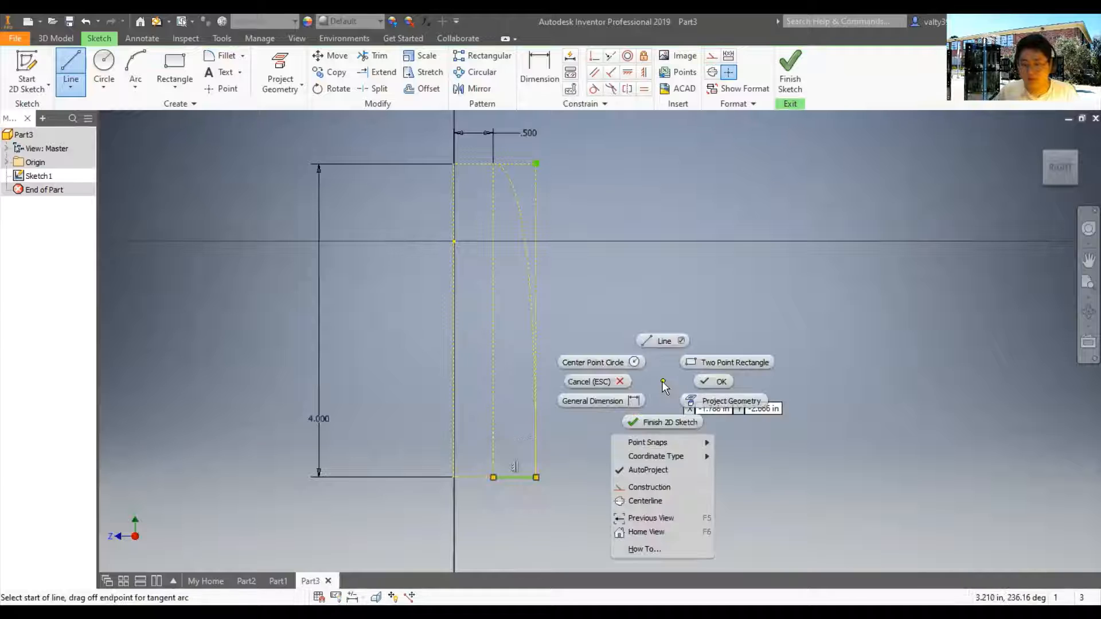
{"action": "left_click", "coordinate": [609, 384]}
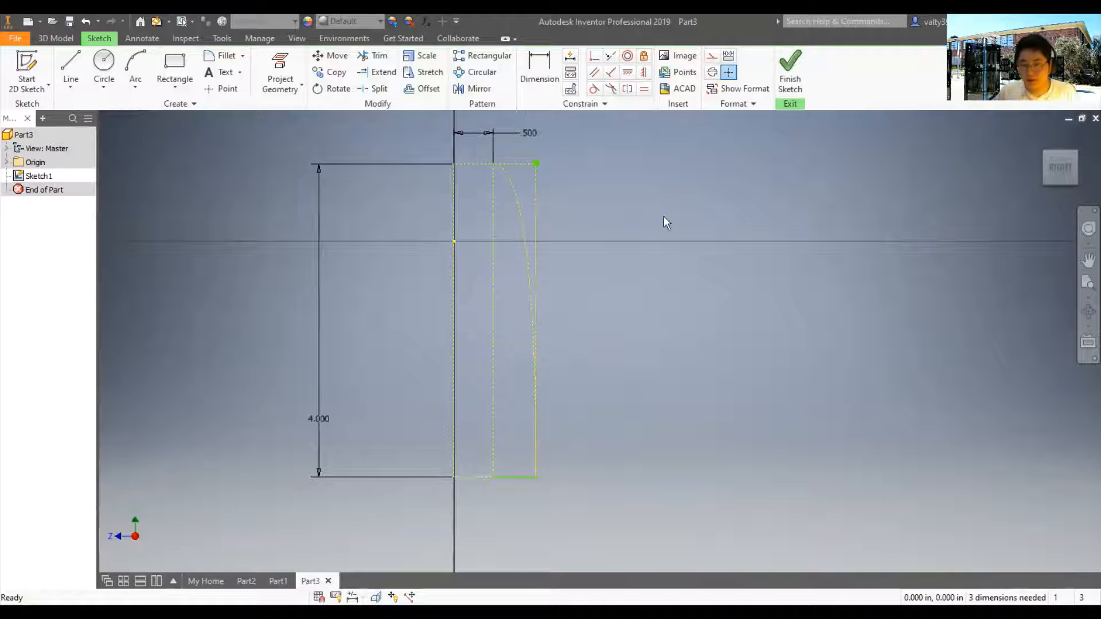
Step: Convert the rectangle's bottom, left and top edges and the spline from construction to regular geometry, leaving the inner vertical edge as construction
{"action": "left_click", "coordinate": [470, 477]}
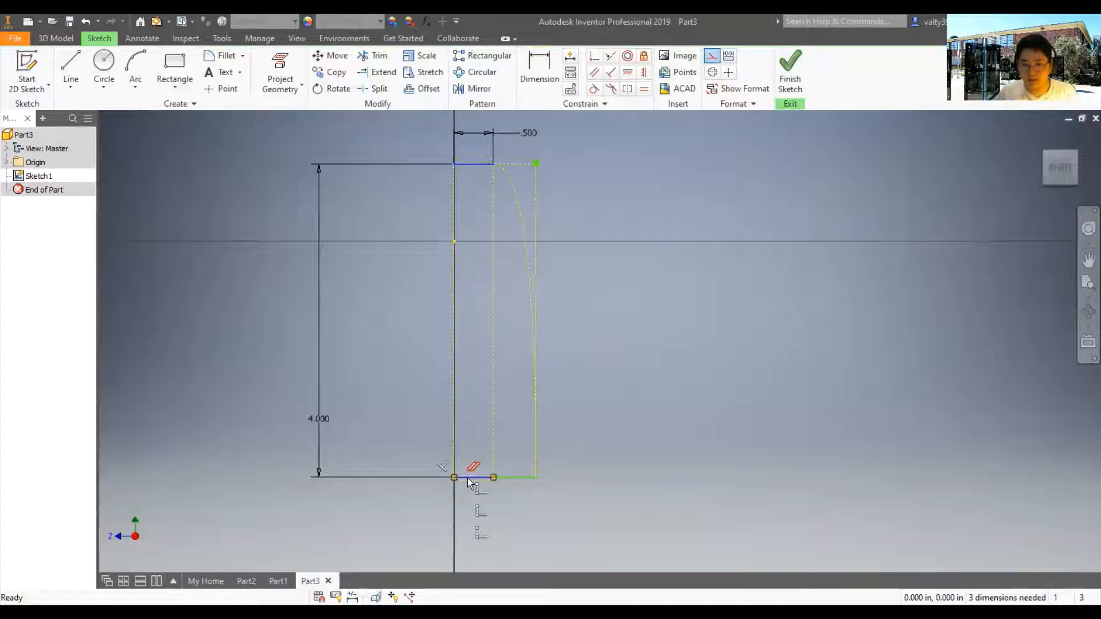
{"action": "left_click", "coordinate": [729, 72]}
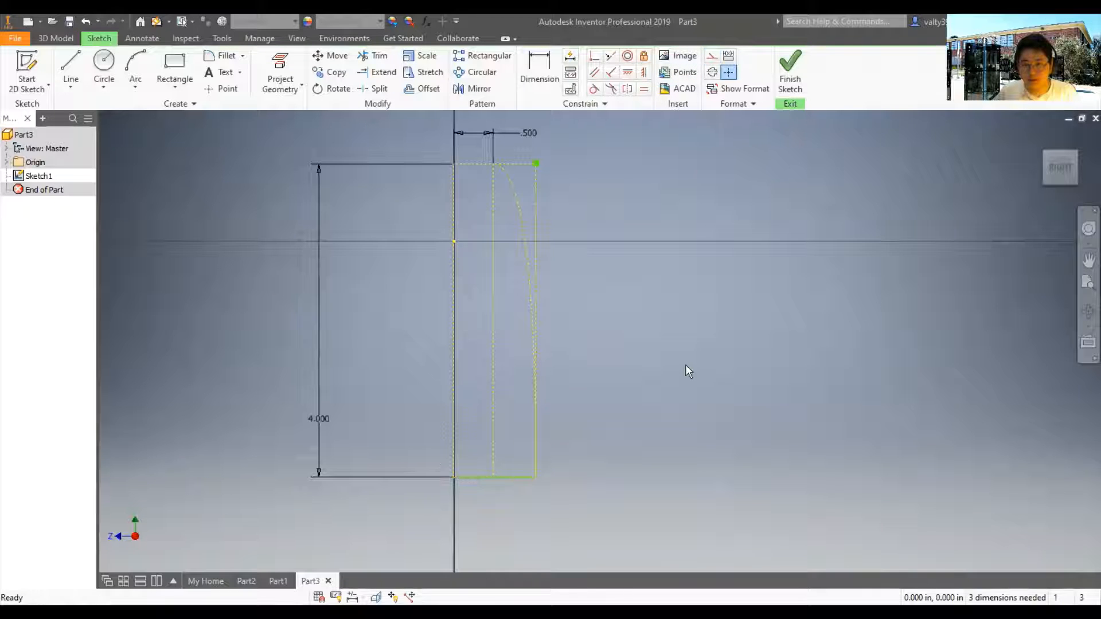
{"action": "left_click", "coordinate": [455, 398]}
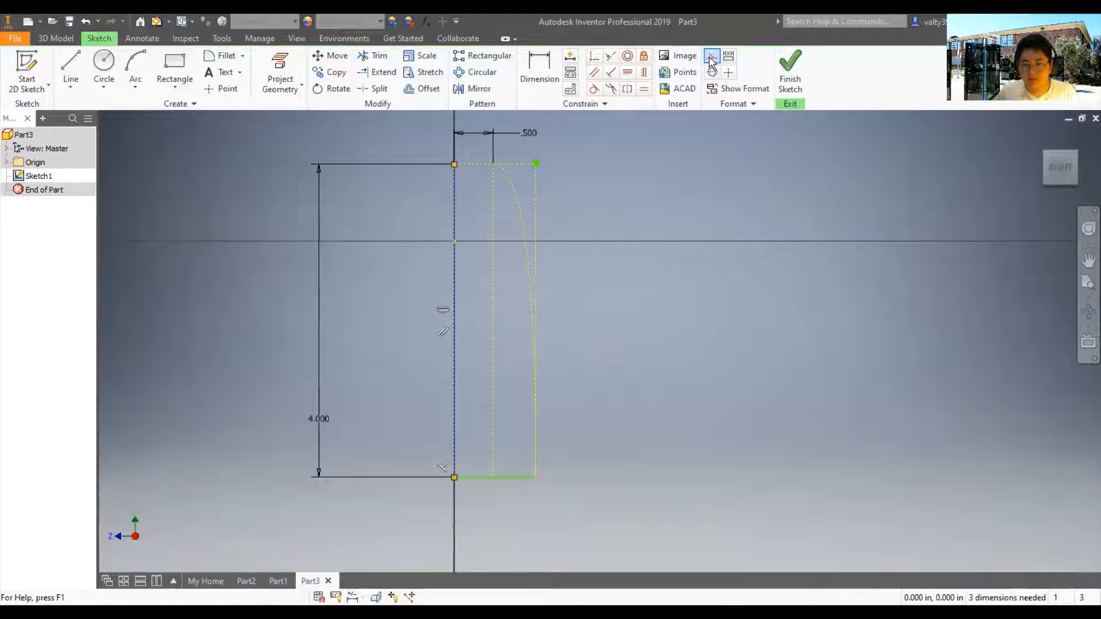
{"action": "left_click", "coordinate": [479, 160]}
{"action": "left_click", "coordinate": [475, 164]}
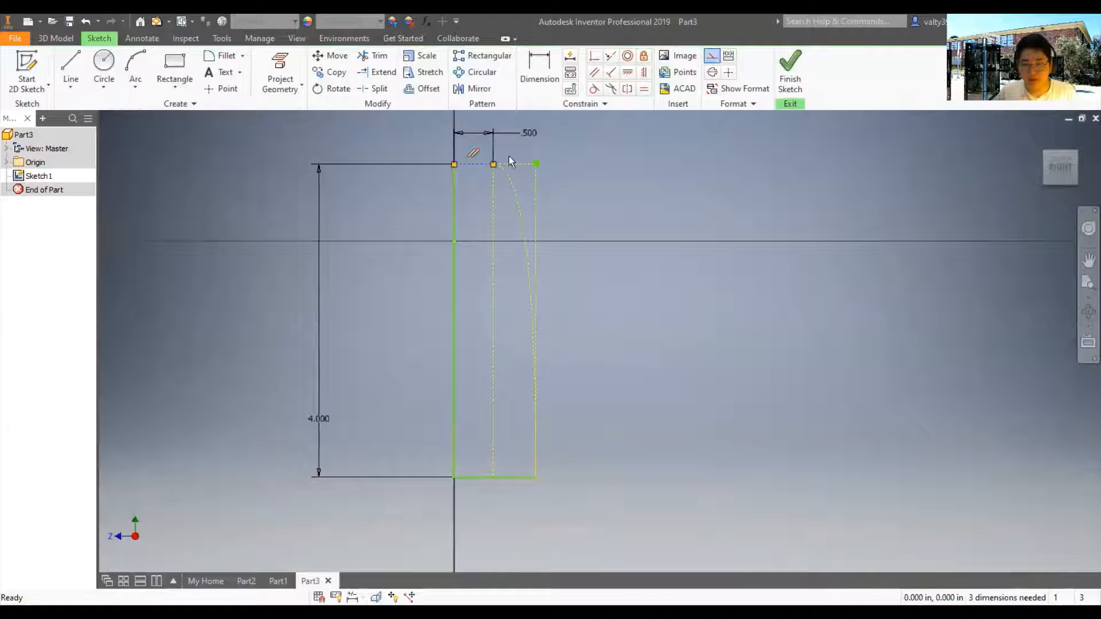
{"action": "left_click", "coordinate": [711, 56]}
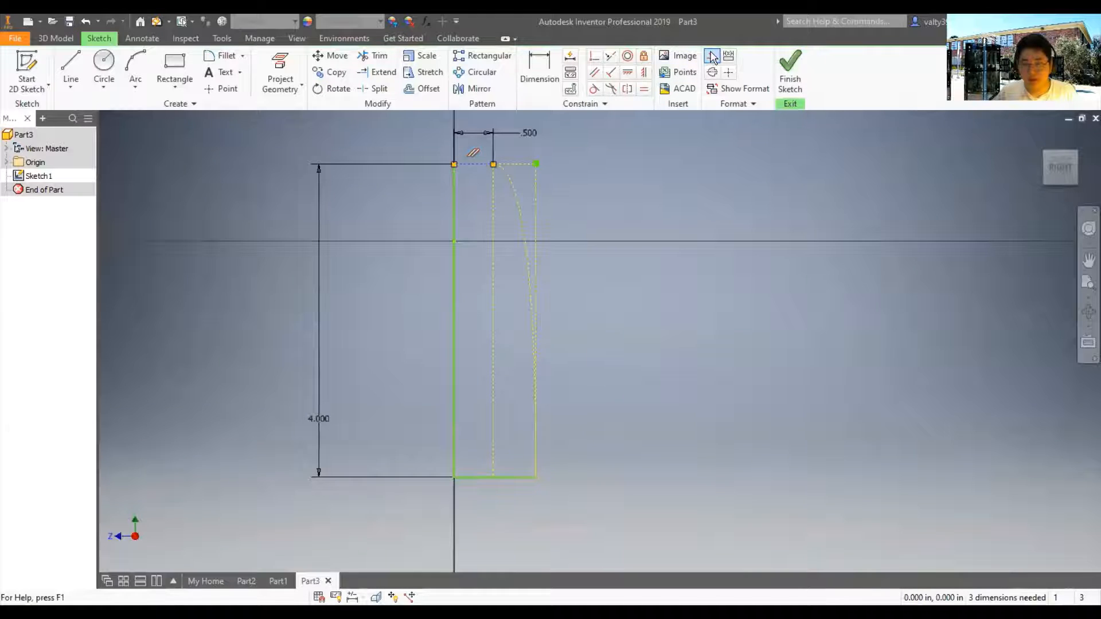
{"action": "left_click", "coordinate": [511, 190]}
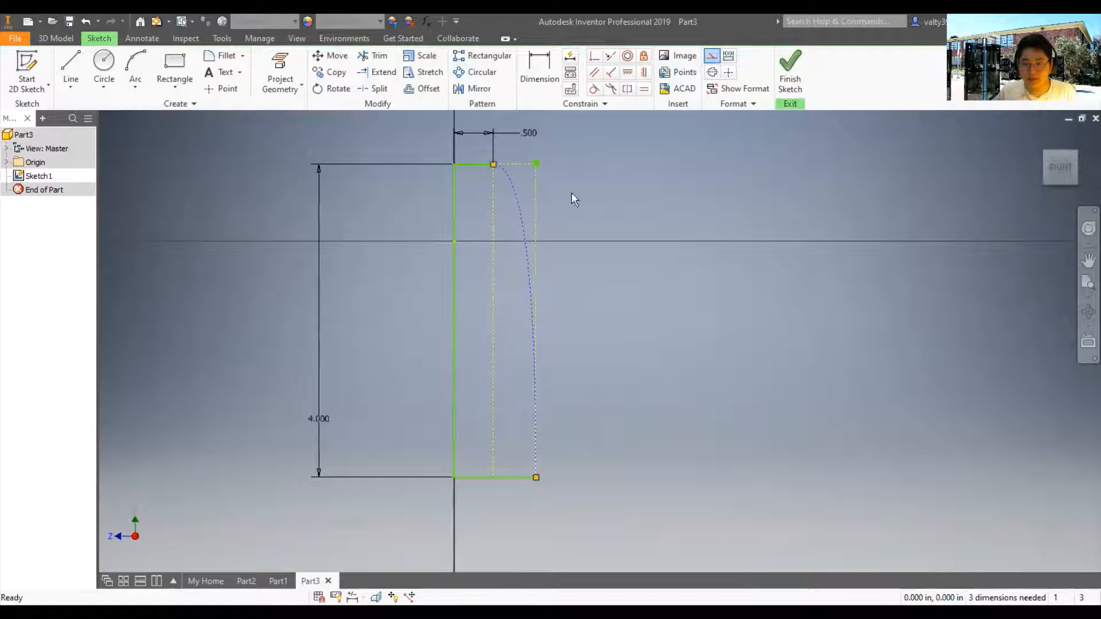
{"action": "left_click", "coordinate": [711, 56]}
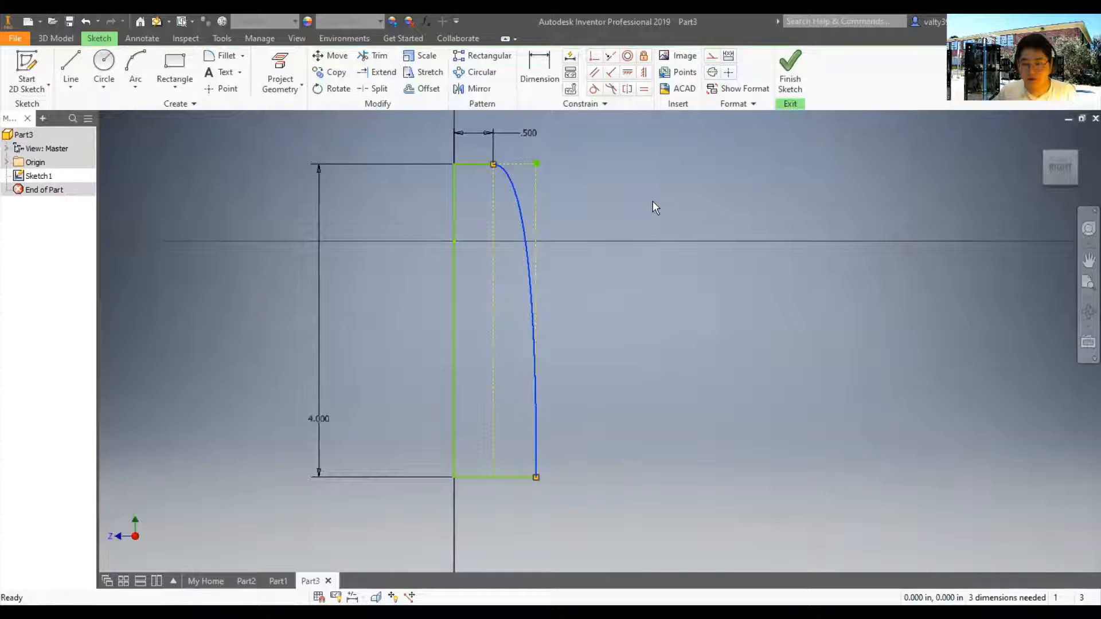
{"action": "left_click", "coordinate": [653, 201]}
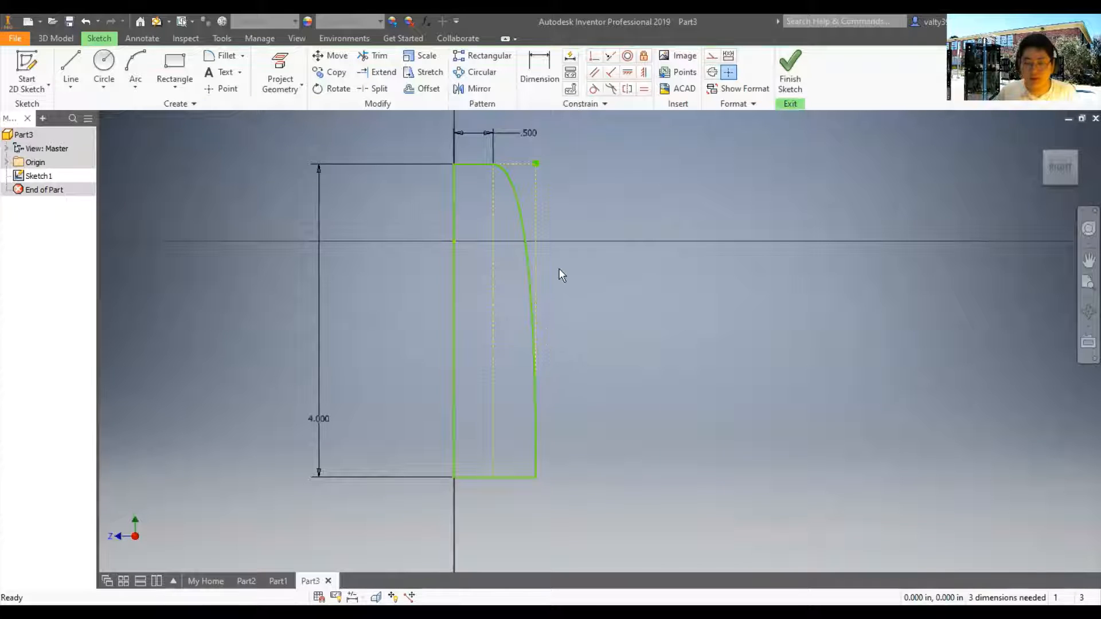
Step: Finish the sketch and set up a Revolve of the closed profile about its straight outer vertical edge
{"action": "left_click", "coordinate": [789, 65]}
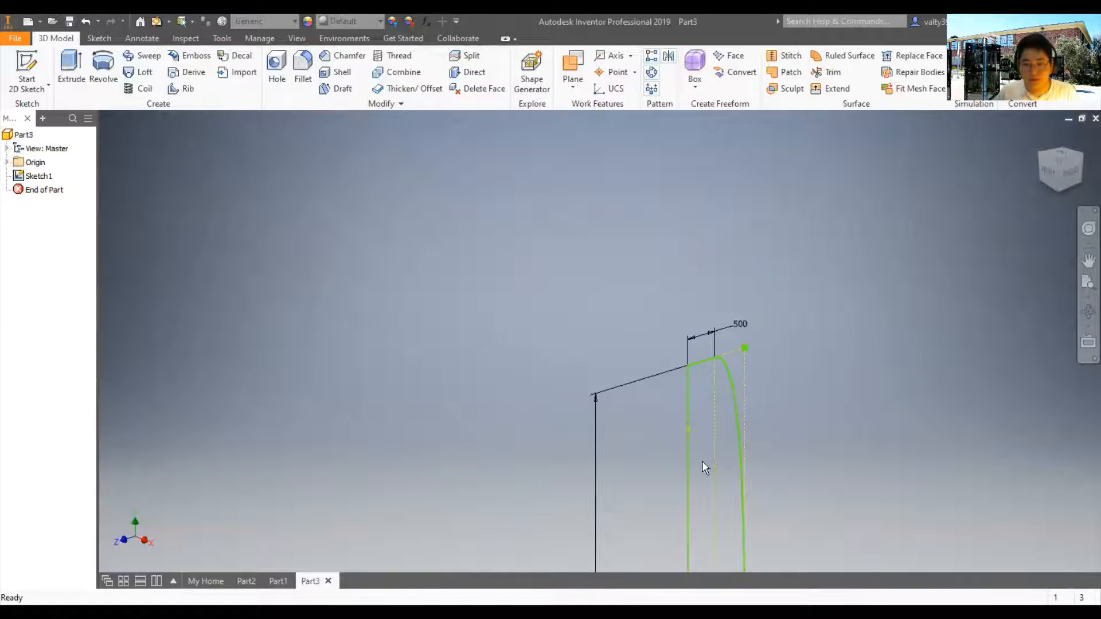
{"action": "mouse_move", "coordinate": [702, 462]}
{"action": "middle_mouse_down"}
{"action": "mouse_move", "coordinate": [658, 331]}
{"action": "mouse_move", "coordinate": [626, 333]}
{"action": "middle_mouse_up"}
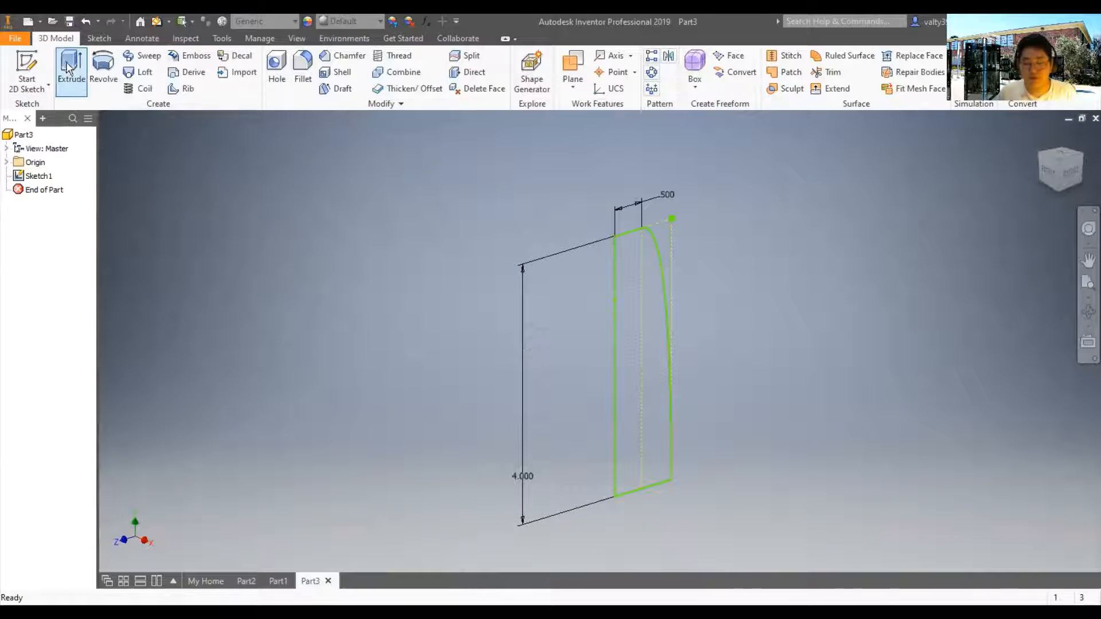
{"action": "left_click", "coordinate": [107, 59]}
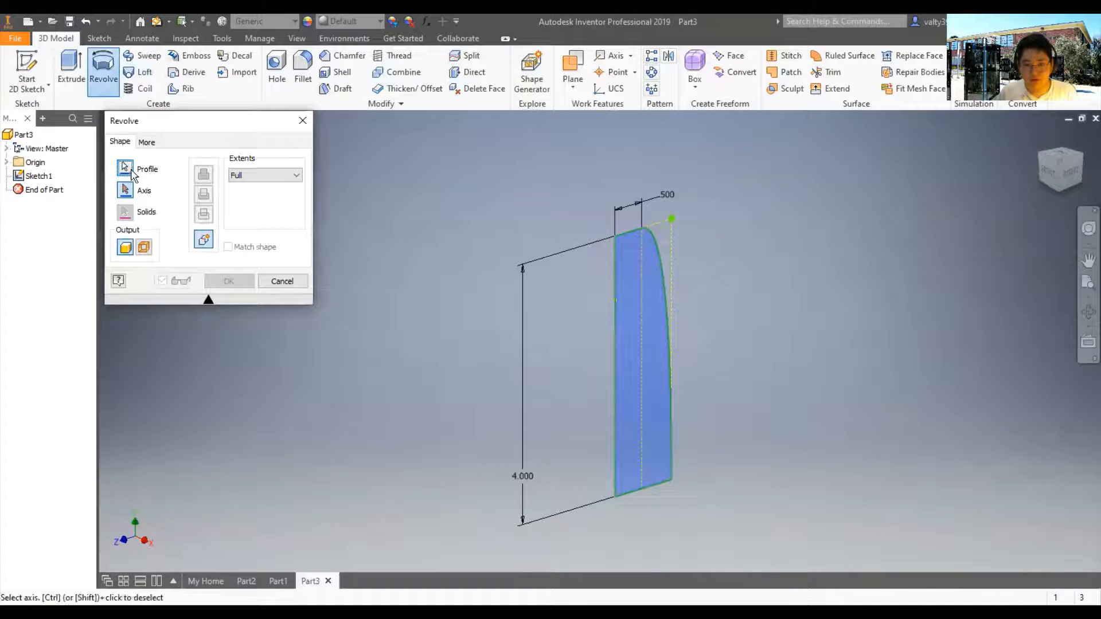
{"action": "left_click", "coordinate": [124, 169]}
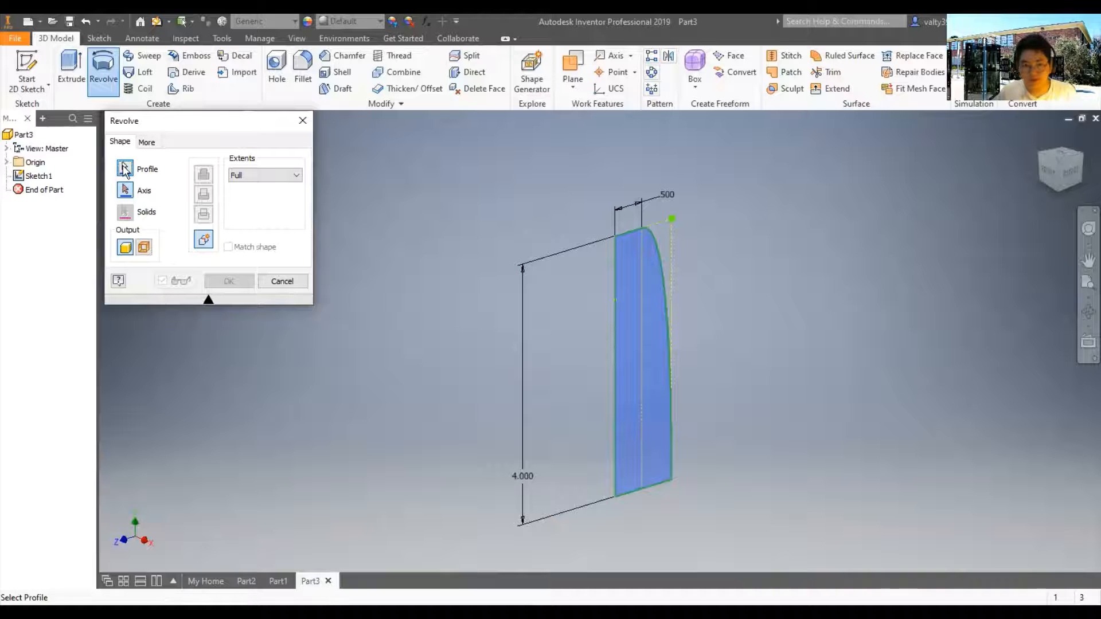
{"action": "scroll", "coordinate": [640, 304], "scroll_direction": "up", "scroll_amount": 5}
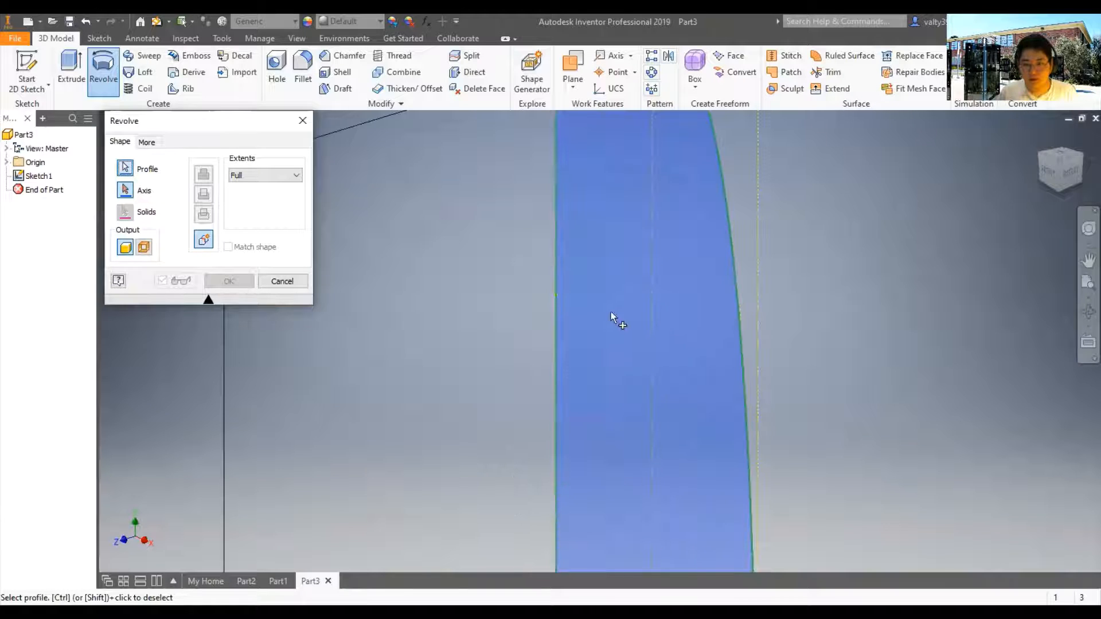
{"action": "scroll", "coordinate": [622, 305], "scroll_direction": "down", "scroll_amount": 5}
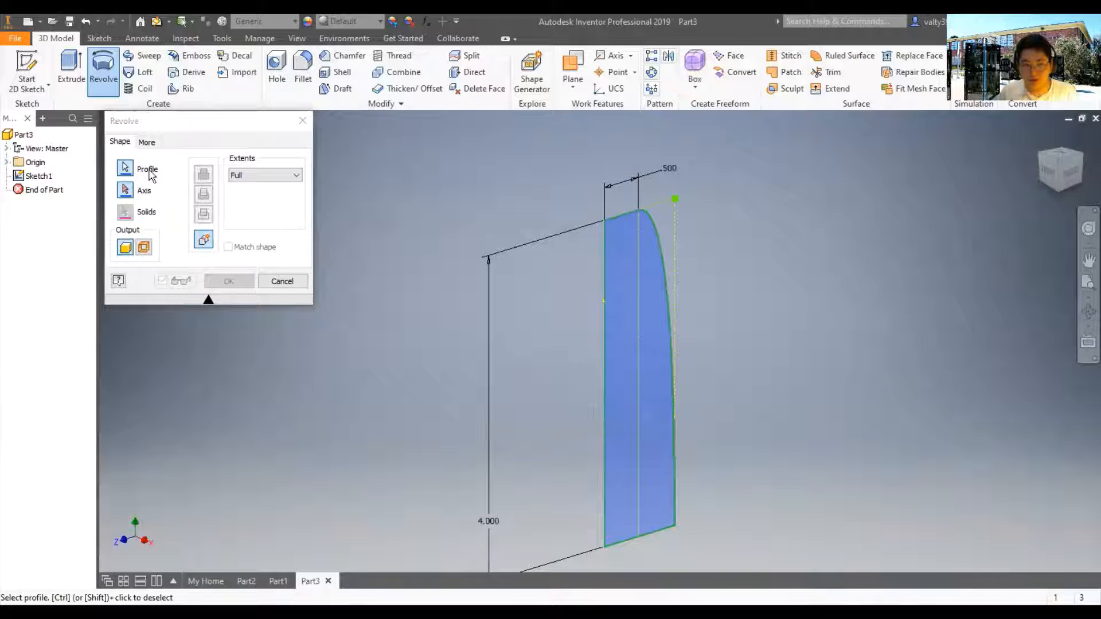
{"action": "left_click", "coordinate": [126, 191]}
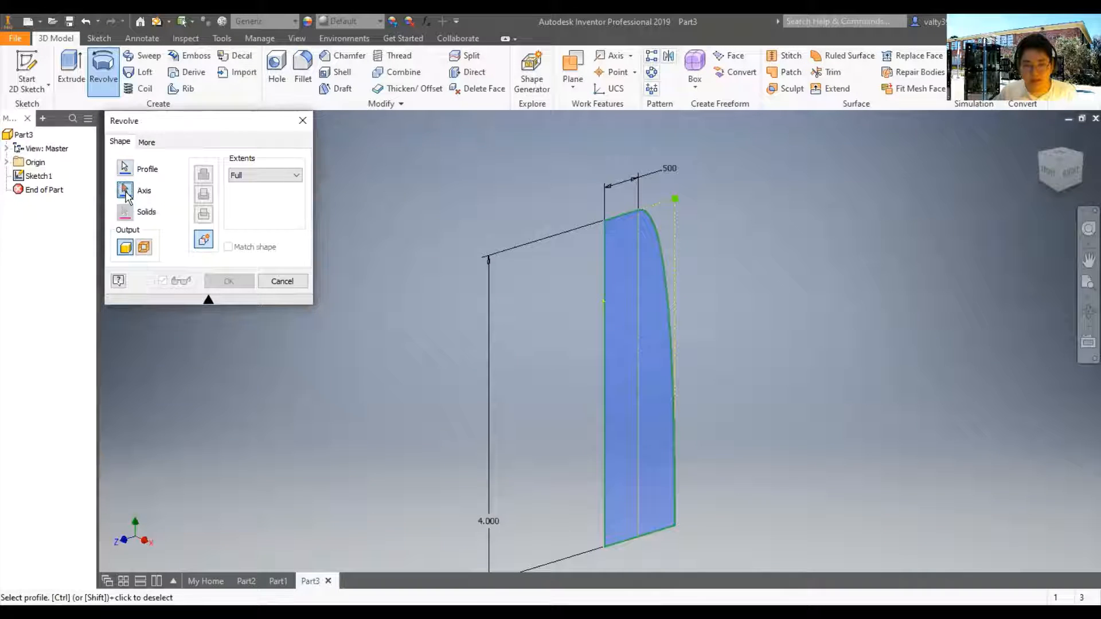
{"action": "left_click", "coordinate": [605, 270]}
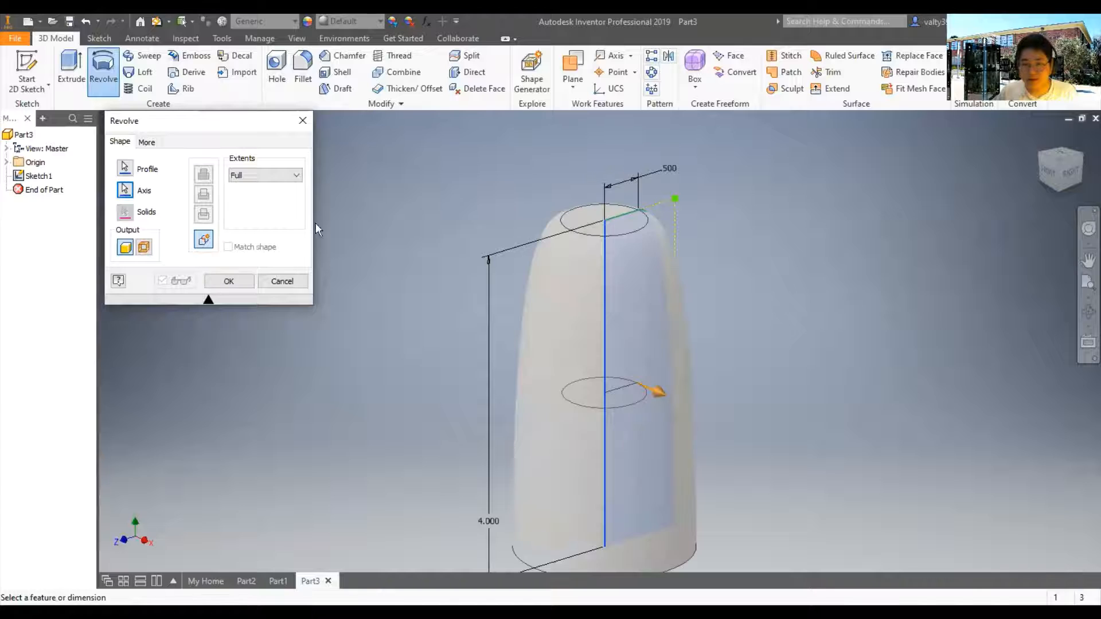
Step: Limit the revolve to an angle of 180 degrees and create the half solid
{"action": "left_click", "coordinate": [284, 178]}
{"action": "left_click", "coordinate": [279, 188]}
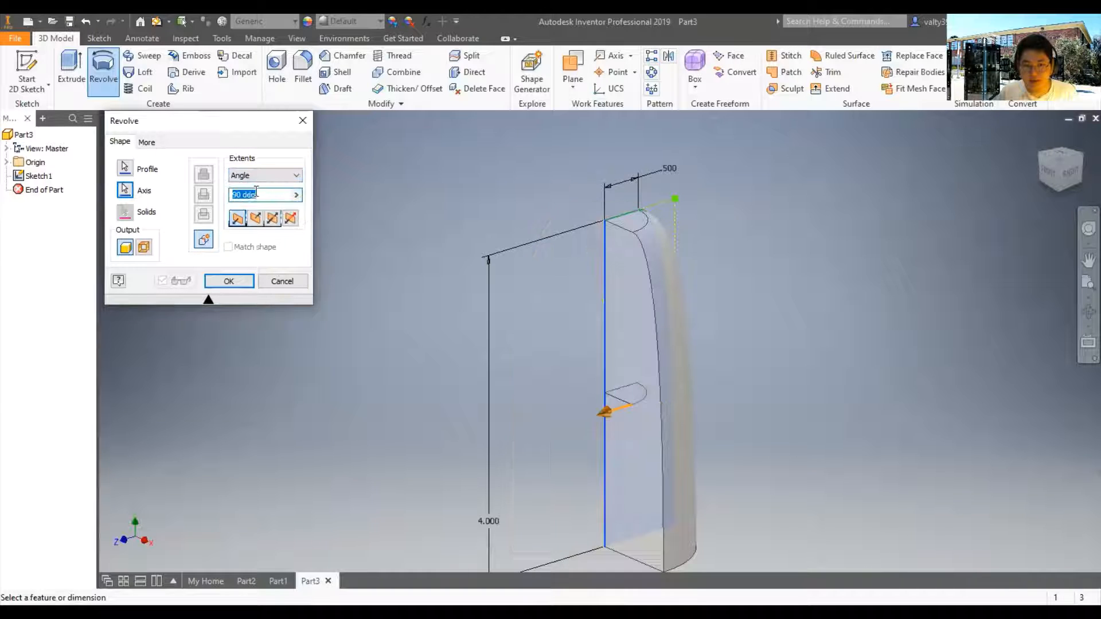
{"action": "key", "text": "BackSpace"}
{"action": "type", "text": "180"}
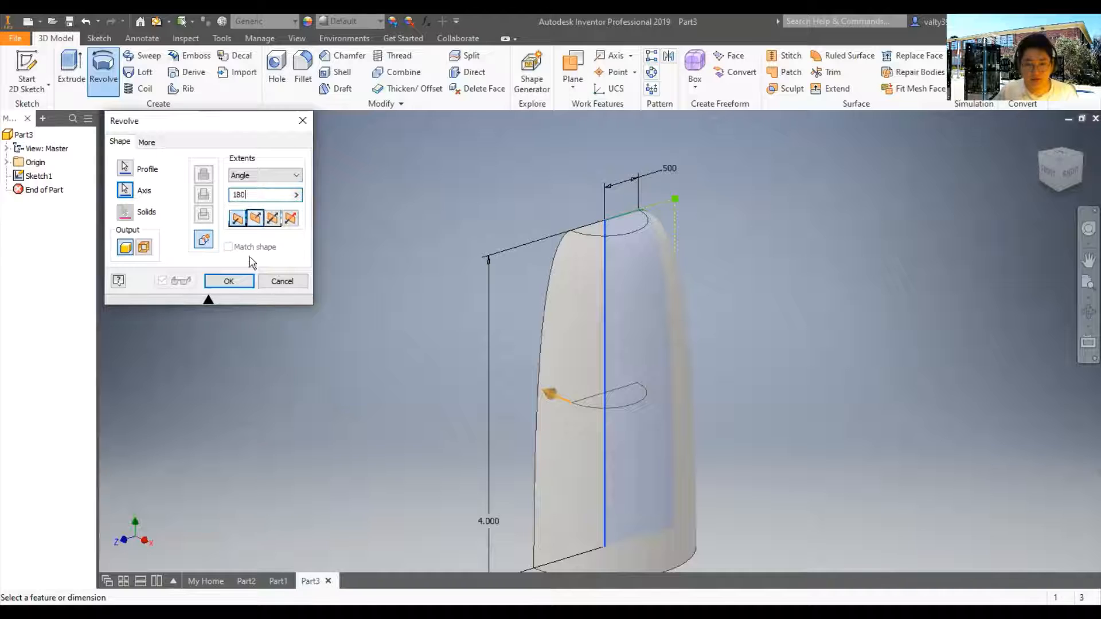
{"action": "left_click", "coordinate": [229, 281]}
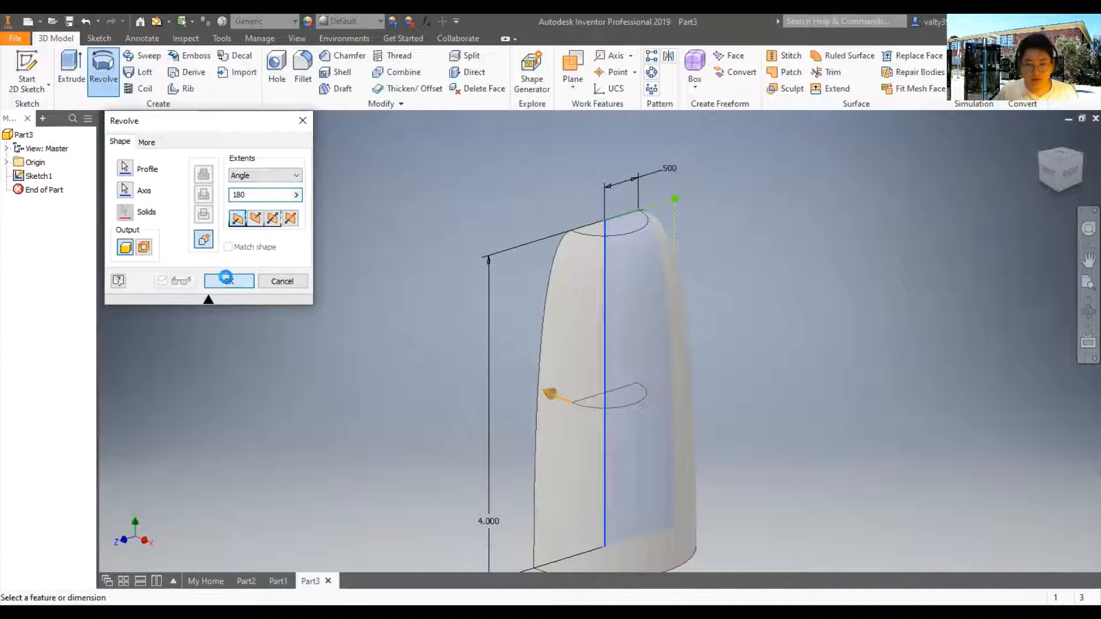
Step: Start a new sketch on the half solid's small semicircular top face
{"action": "middle_click_drag", "start_coordinate": [811, 285], "coordinate": [918, 264], "text": "shift"}
{"action": "left_click", "coordinate": [1052, 166]}
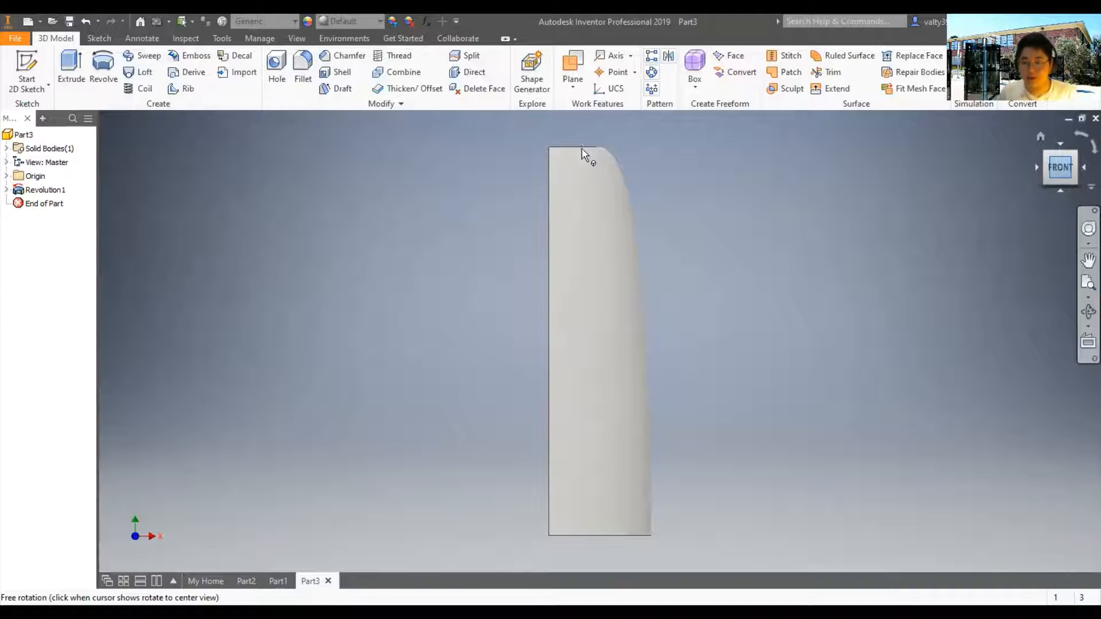
{"action": "key", "text": "Escape"}
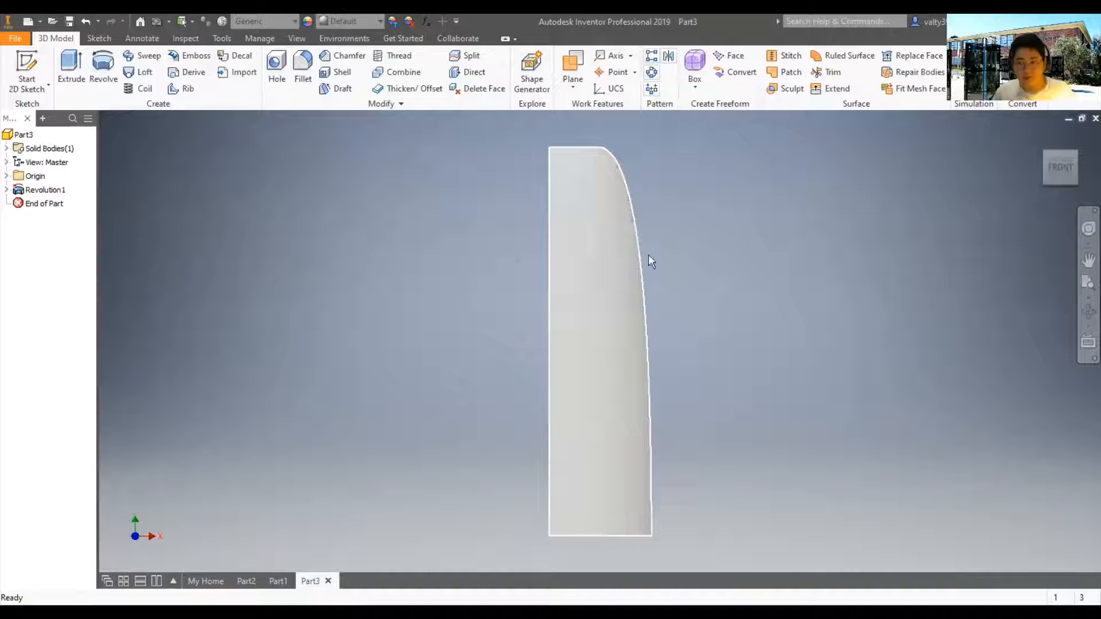
{"action": "key", "text": "F4"}
{"action": "left_click_drag", "start_coordinate": [742, 272], "coordinate": [745, 304]}
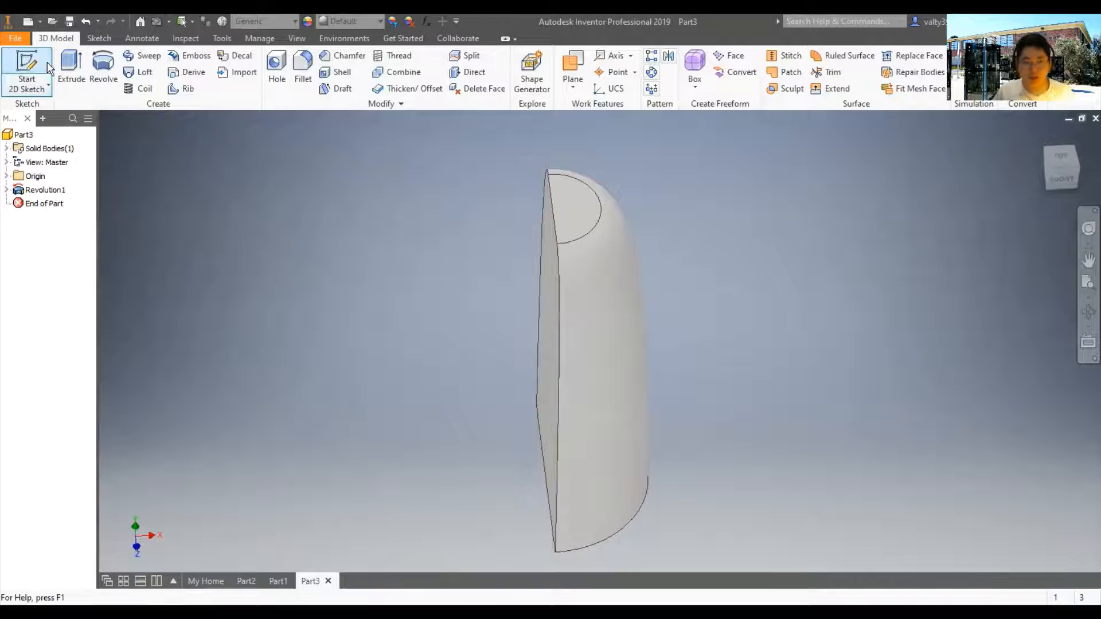
{"action": "left_click", "coordinate": [28, 67]}
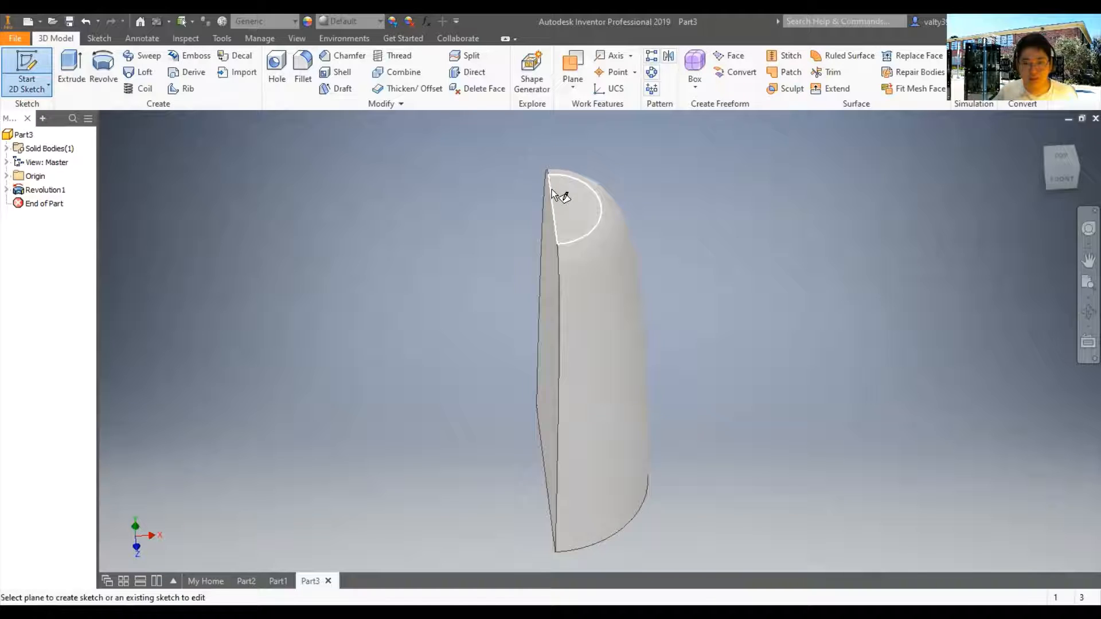
{"action": "left_click", "coordinate": [586, 200]}
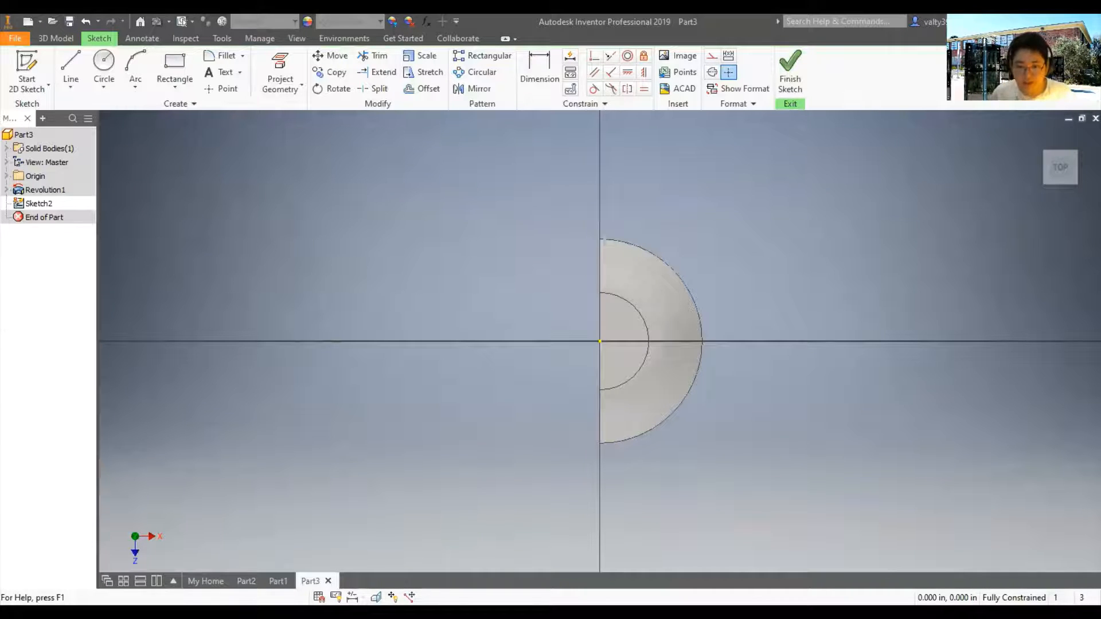
Step: Draw a circle about 0.25 in in diameter inside the small semicircle, centred on the horizontal axis
{"action": "scroll", "coordinate": [545, 316], "scroll_direction": "up", "scroll_amount": 3}
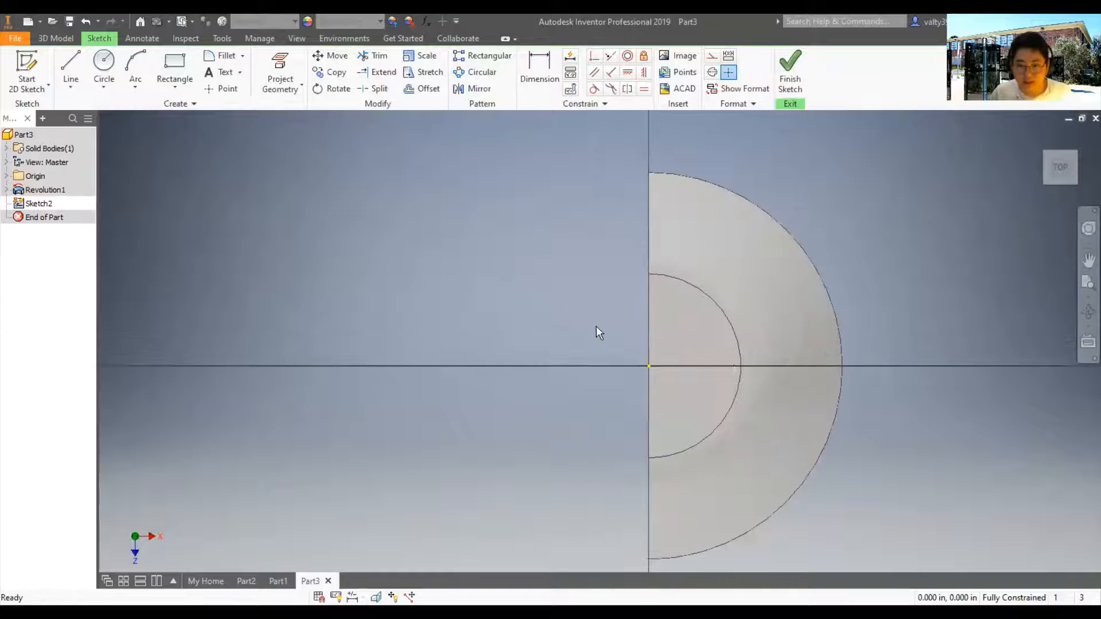
{"action": "left_click", "coordinate": [106, 62]}
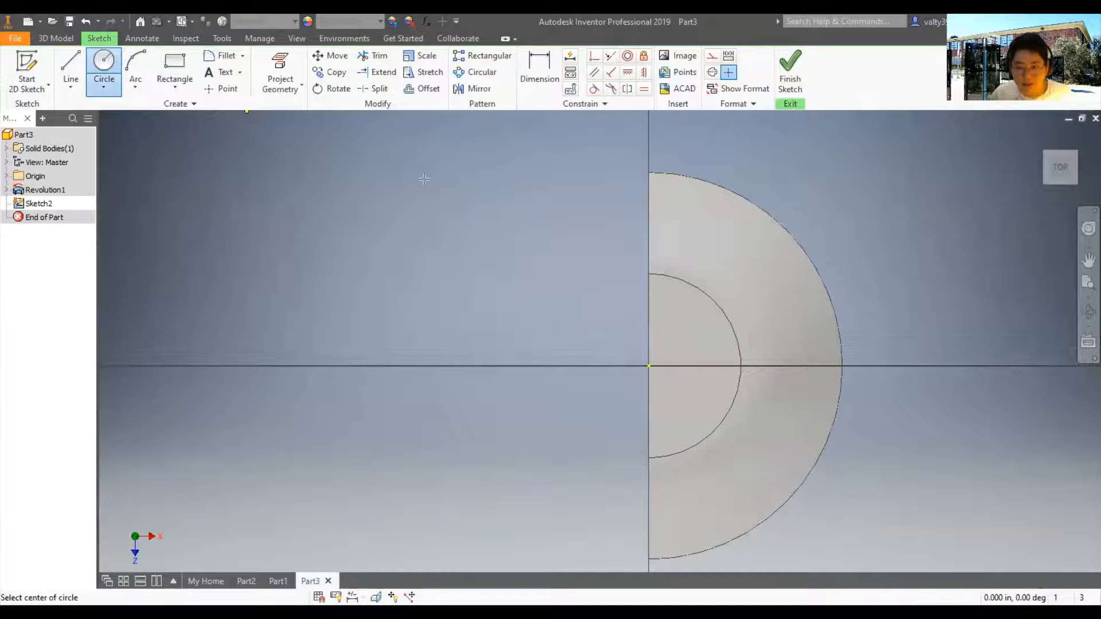
{"action": "left_click", "coordinate": [687, 366]}
{"action": "left_click", "coordinate": [709, 358]}
Step: Dimension the circle's diameter to 0.3 in and add a horizontal dimension from the flat edge to its centre
{"action": "left_click", "coordinate": [551, 68]}
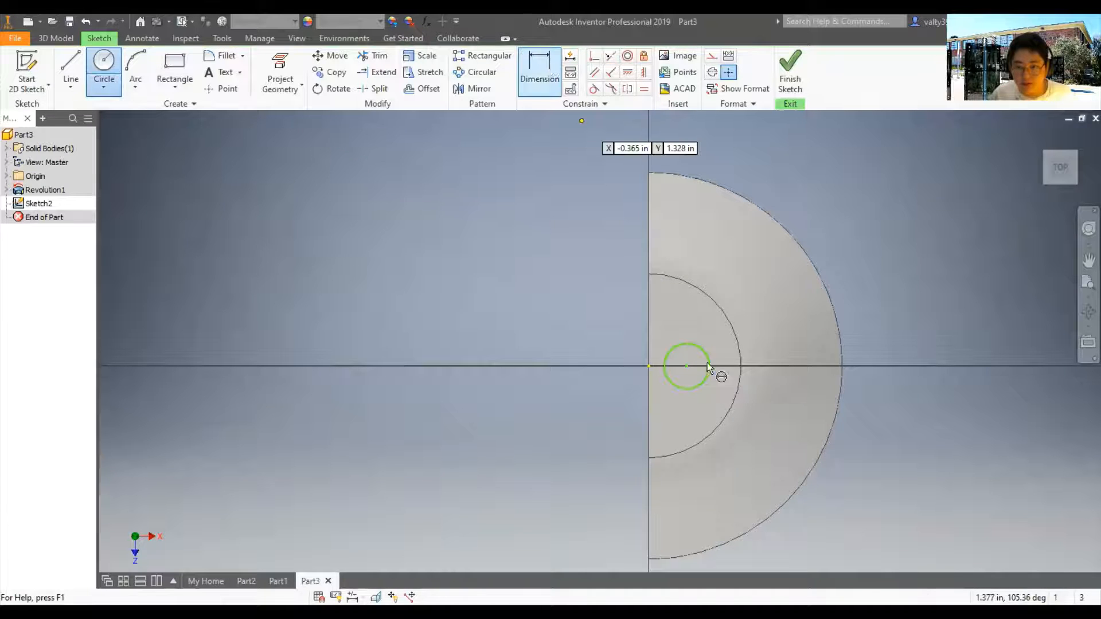
{"action": "left_click", "coordinate": [710, 366]}
{"action": "left_click", "coordinate": [897, 273]}
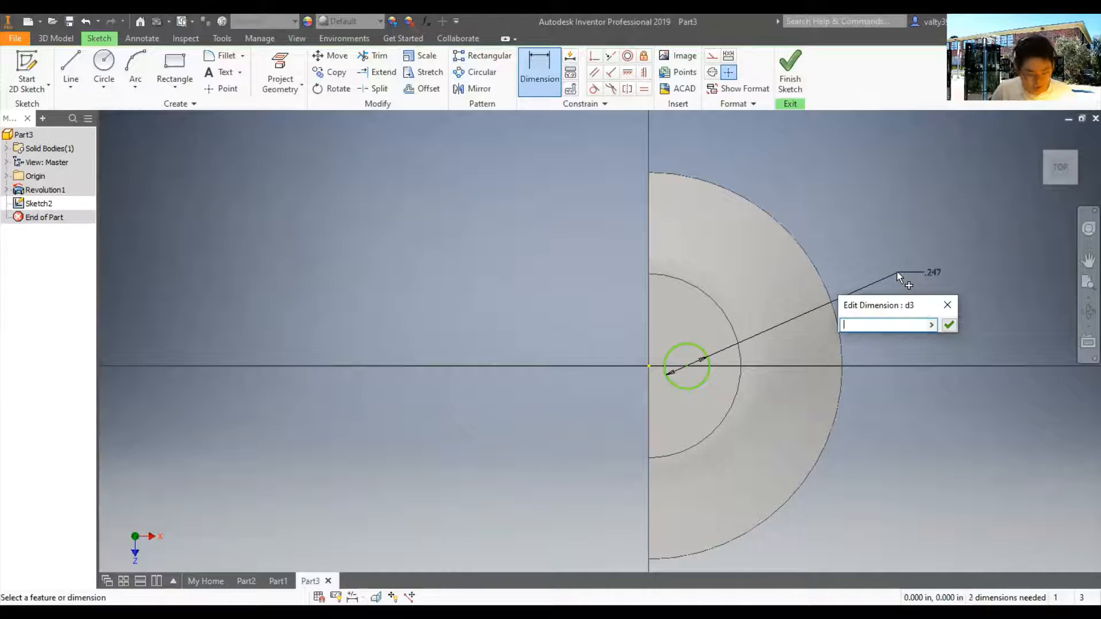
{"action": "type", "text": "0.3"}
{"action": "key", "text": "Return"}
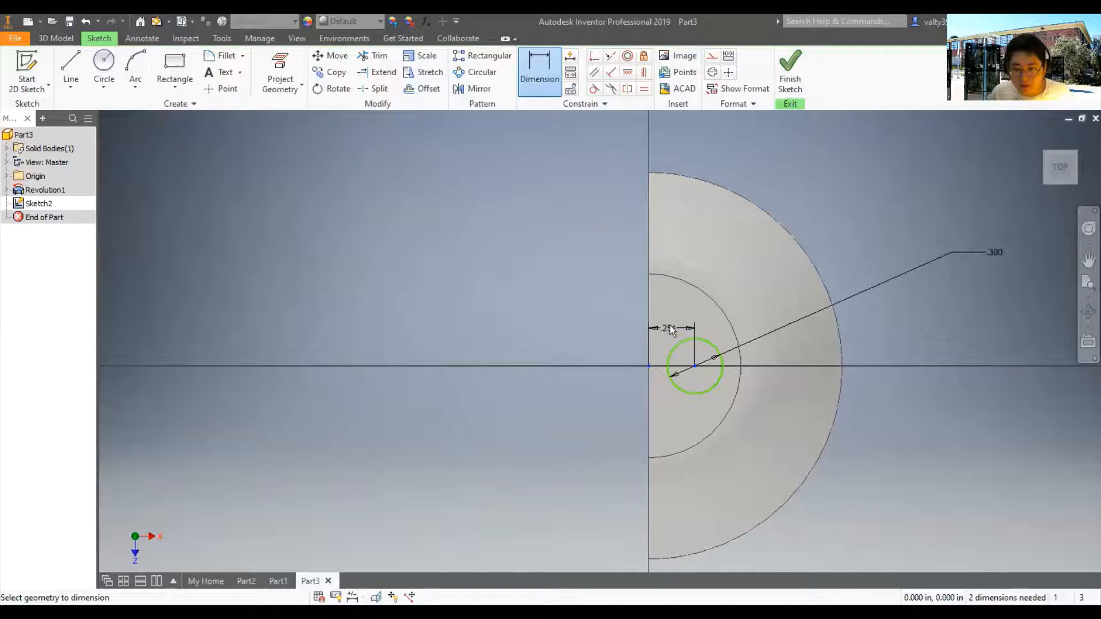
{"action": "left_click", "coordinate": [672, 320]}
{"action": "left_click", "coordinate": [720, 367]}
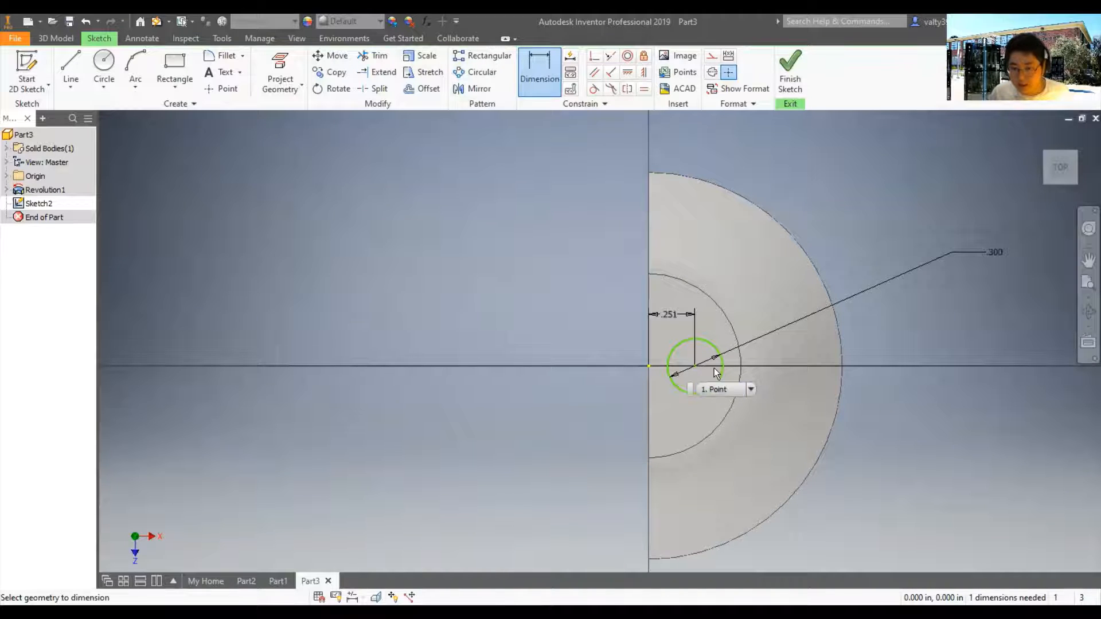
{"action": "left_click", "coordinate": [697, 366]}
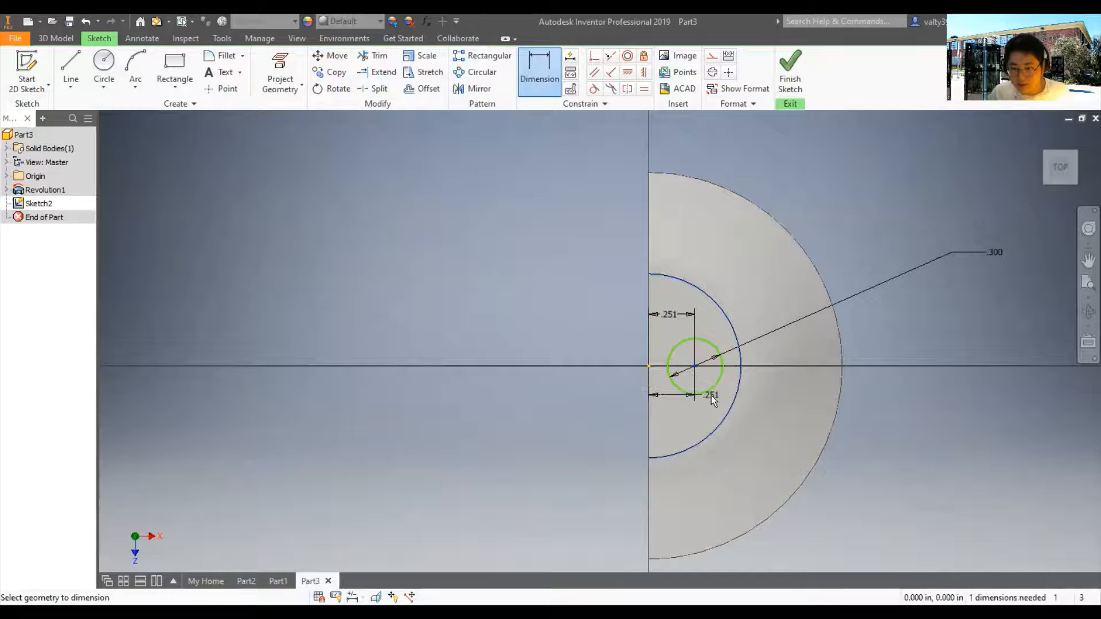
{"action": "right_click", "coordinate": [674, 401]}
{"action": "left_click", "coordinate": [660, 404]}
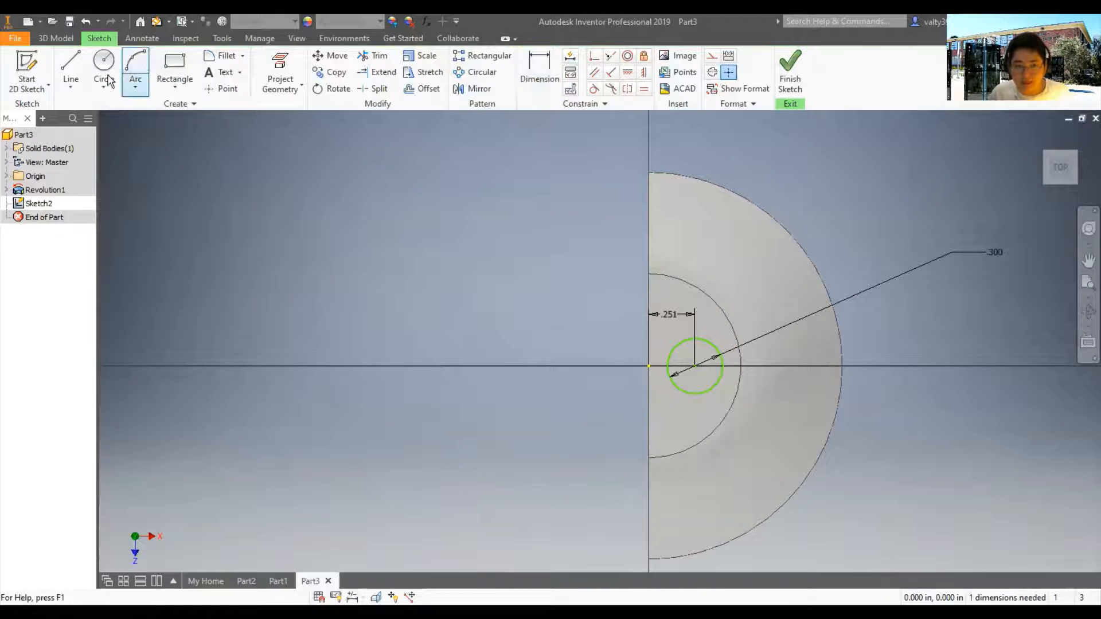
Step: Draw a horizontal construction line from the small arc's midpoint to the circle's centre
{"action": "left_click", "coordinate": [67, 66]}
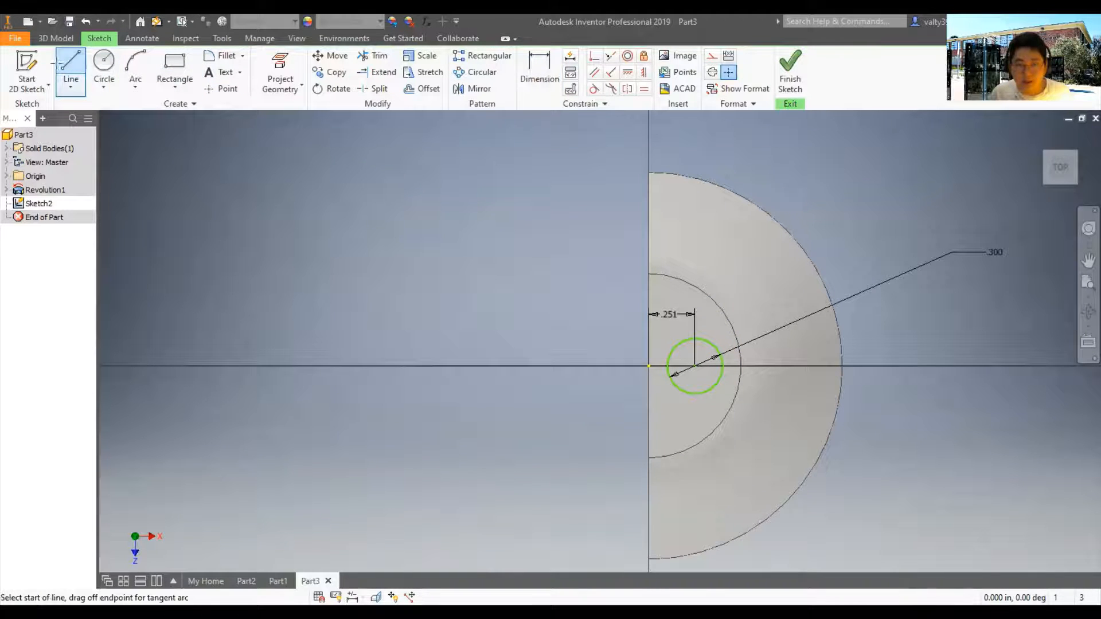
{"action": "left_click", "coordinate": [712, 58]}
{"action": "scroll", "coordinate": [757, 353], "scroll_direction": "up", "scroll_amount": 5}
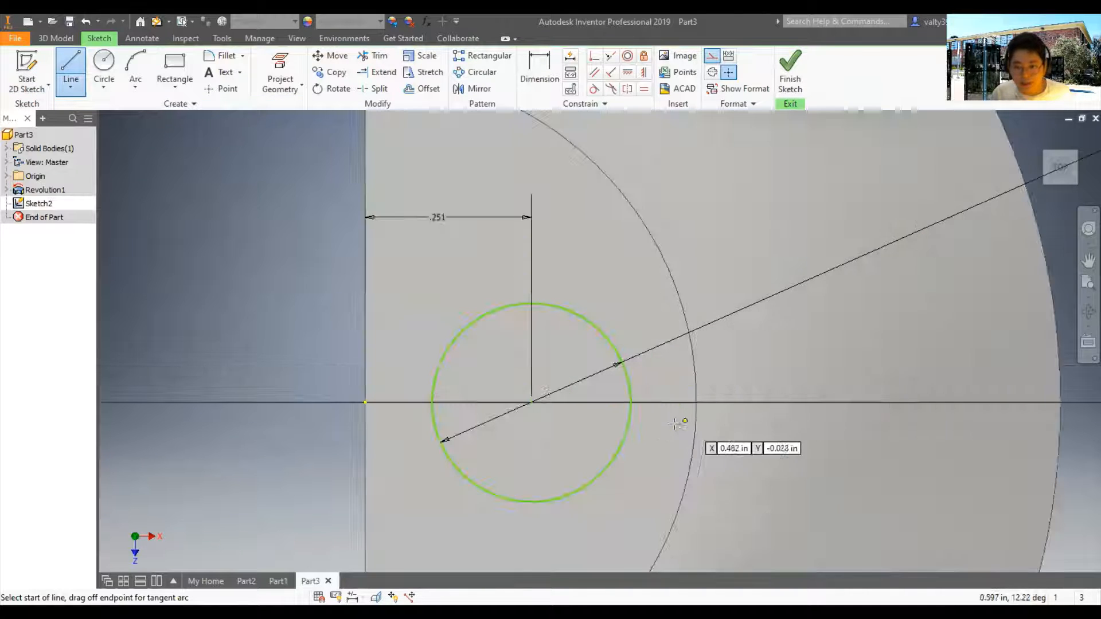
{"action": "left_click", "coordinate": [696, 402]}
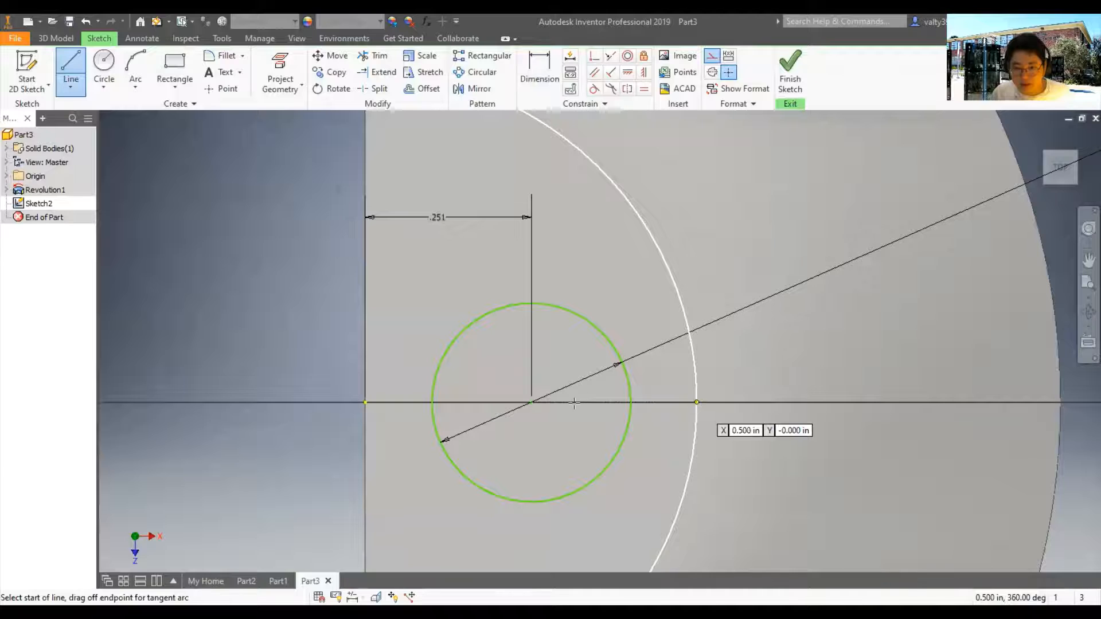
{"action": "left_click", "coordinate": [531, 402]}
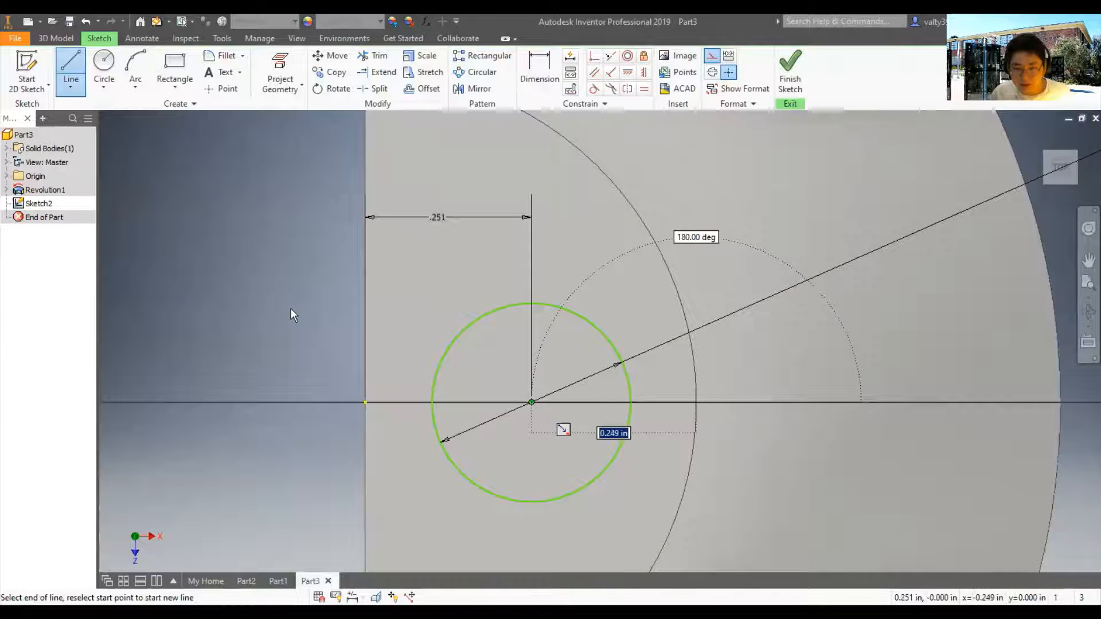
{"action": "key", "text": "Escape"}
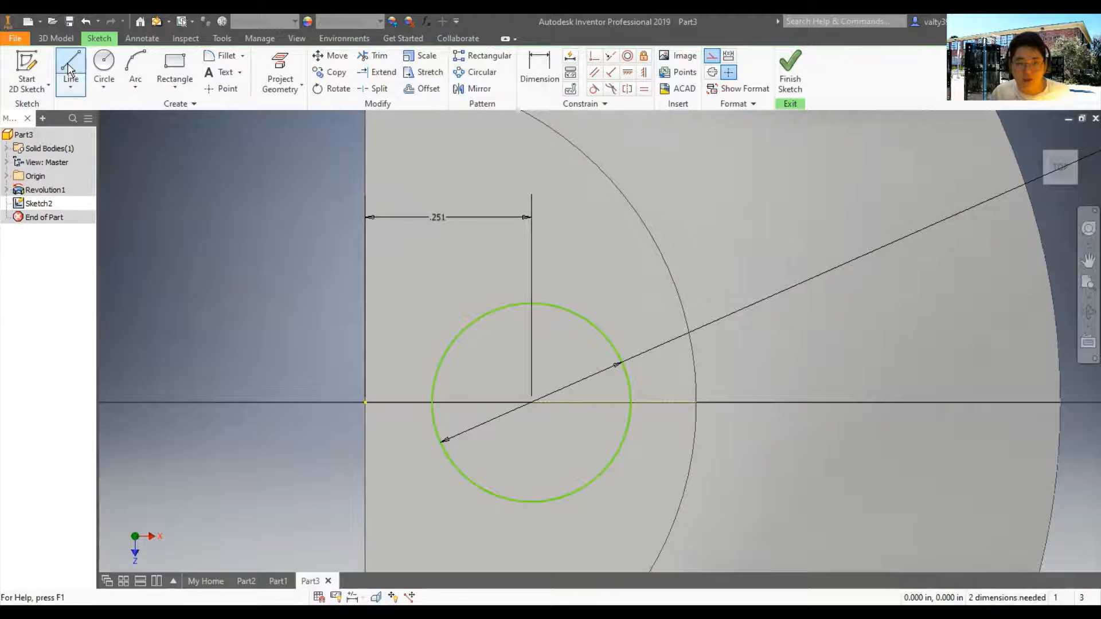
Step: Dimension the construction line's length and link it to the dimension between the flat edge and the circle's centre
{"action": "left_click", "coordinate": [539, 69]}
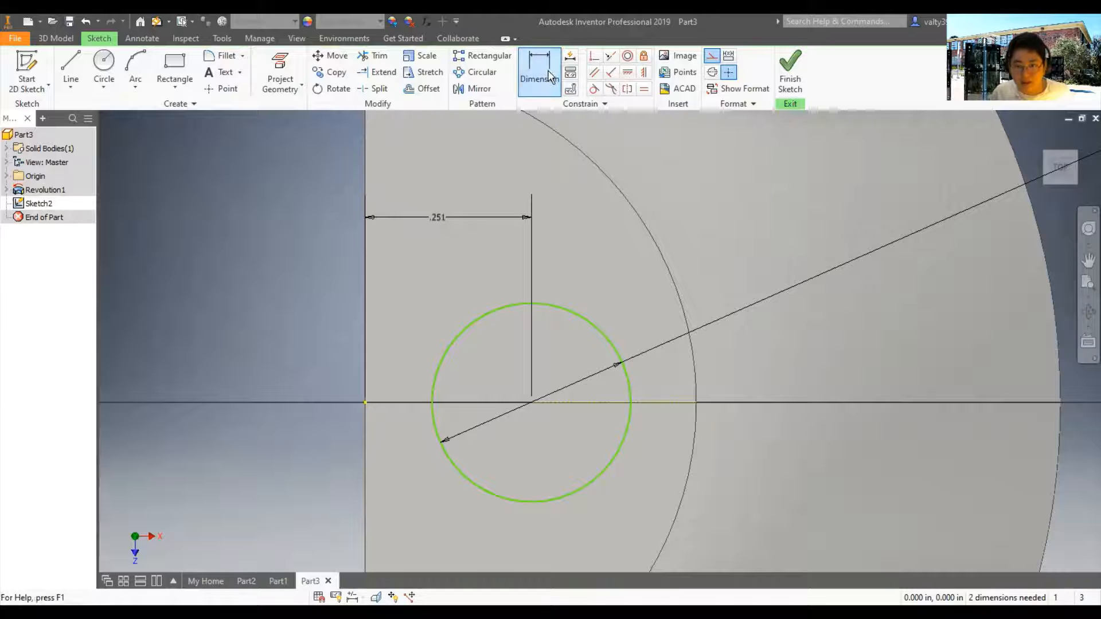
{"action": "left_click", "coordinate": [696, 402]}
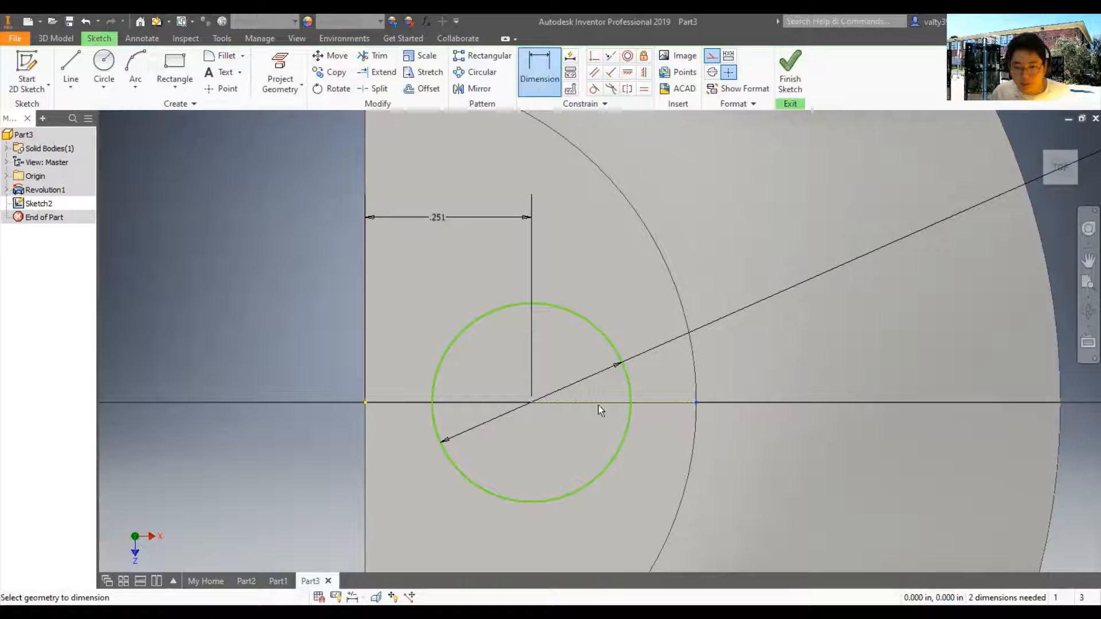
{"action": "left_click", "coordinate": [530, 402]}
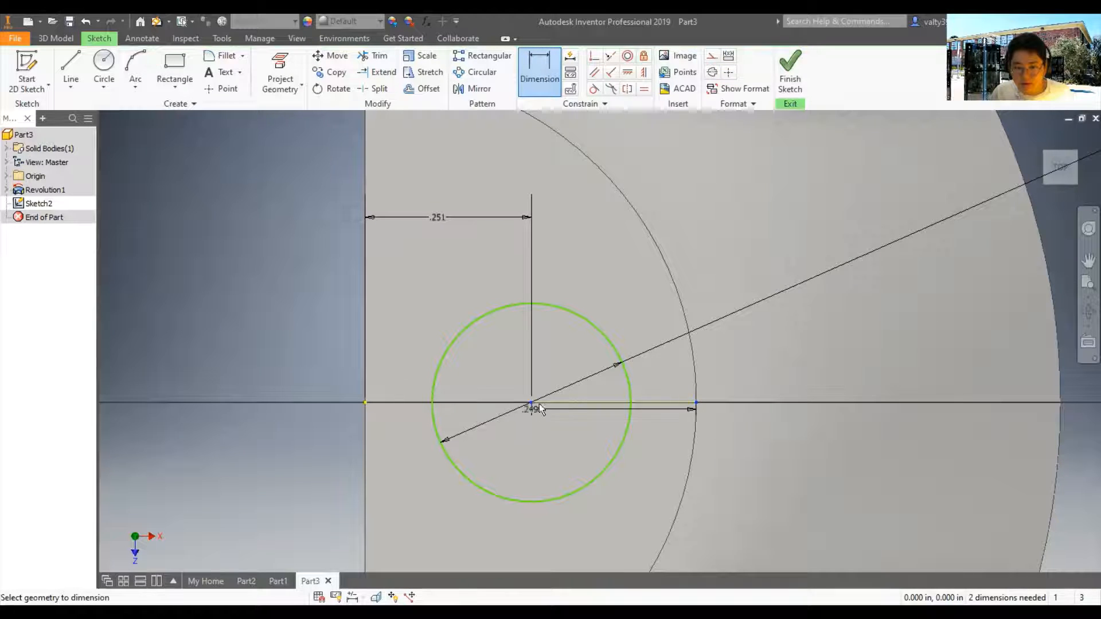
{"action": "left_click", "coordinate": [557, 441]}
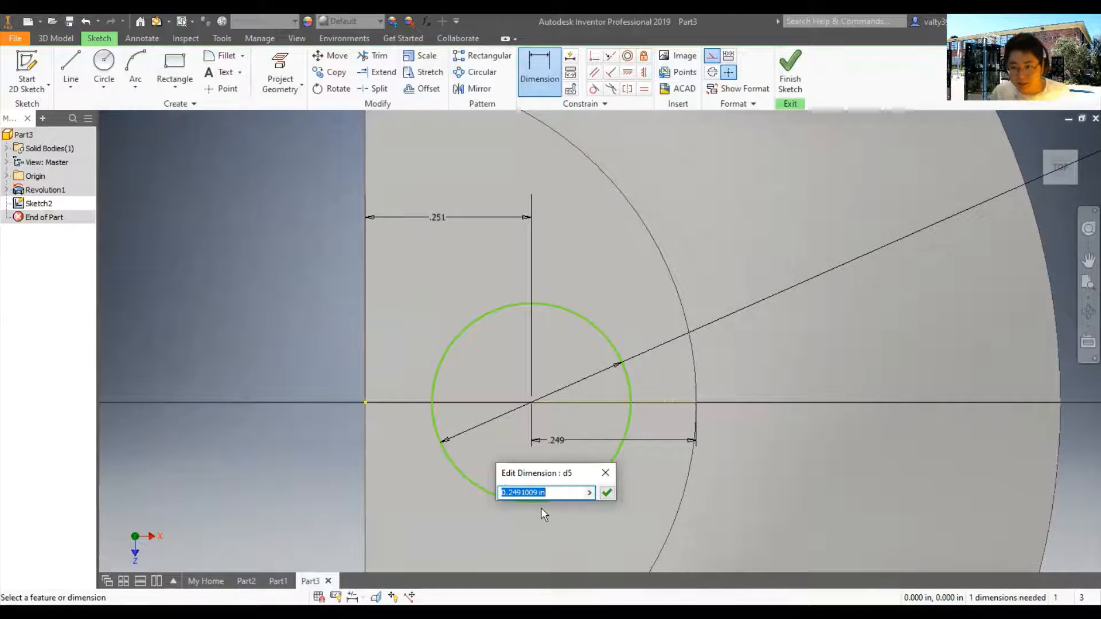
{"action": "left_click", "coordinate": [446, 219]}
{"action": "left_click", "coordinate": [607, 493]}
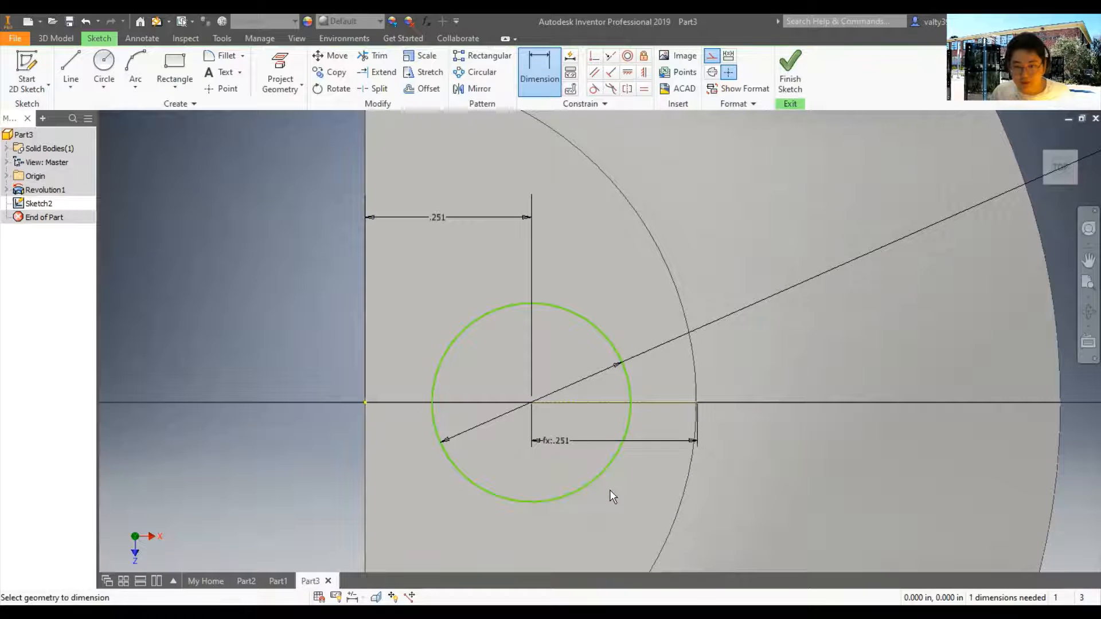
{"action": "scroll", "coordinate": [561, 459], "scroll_direction": "up", "scroll_amount": 2}
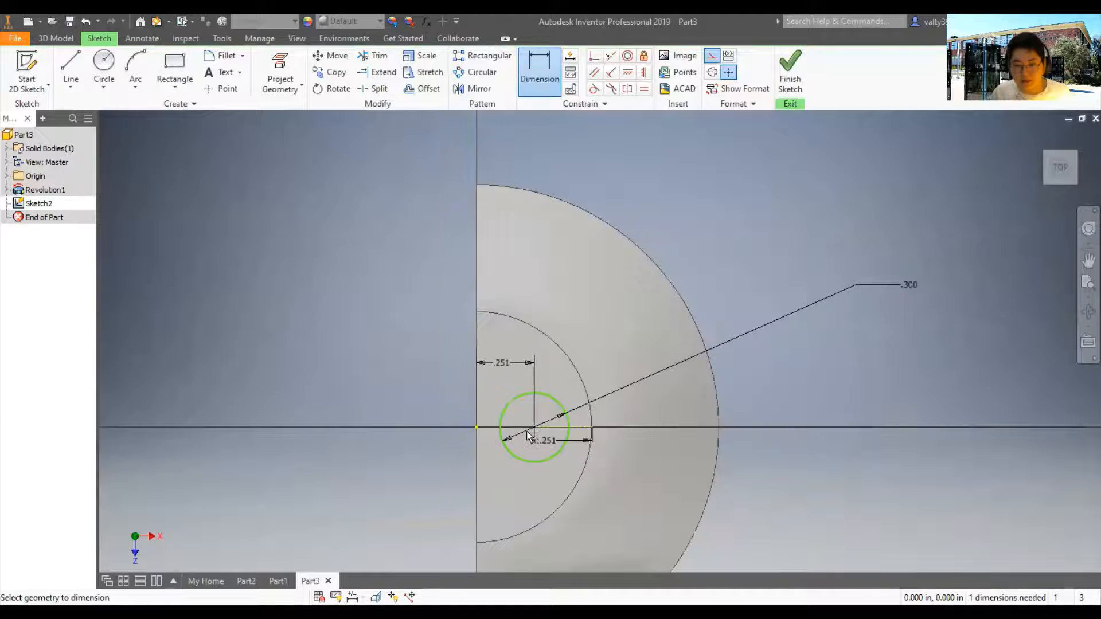
Step: Finish the sketch and extrude its circle as a 0.5 in deep cut down into the solid's top face
{"action": "scroll", "coordinate": [587, 466], "scroll_direction": "up", "scroll_amount": 2}
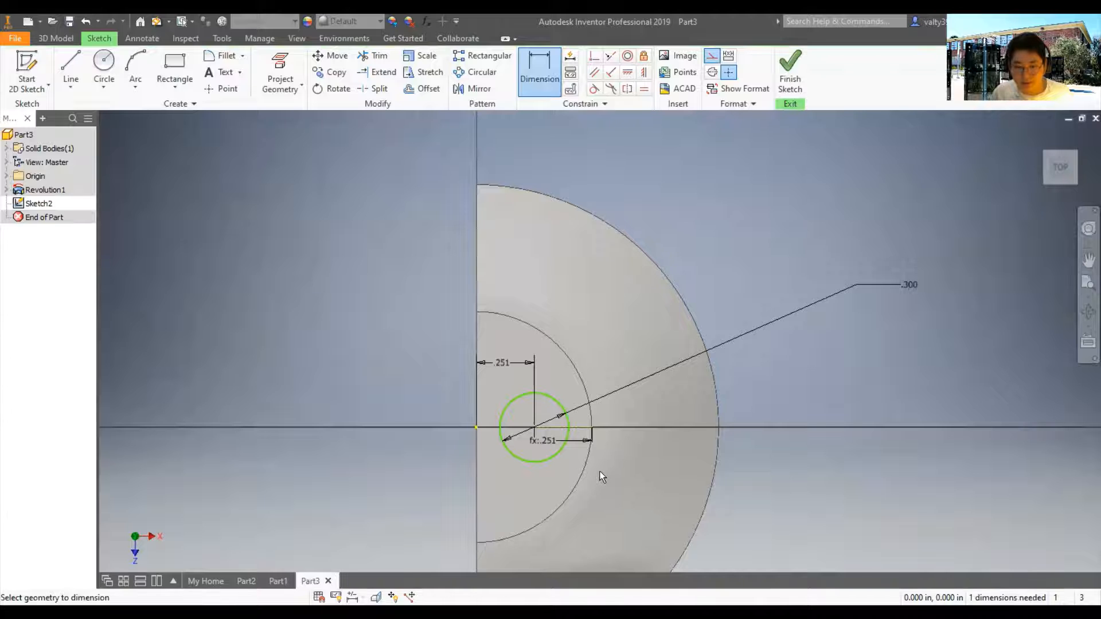
{"action": "left_click", "coordinate": [791, 69]}
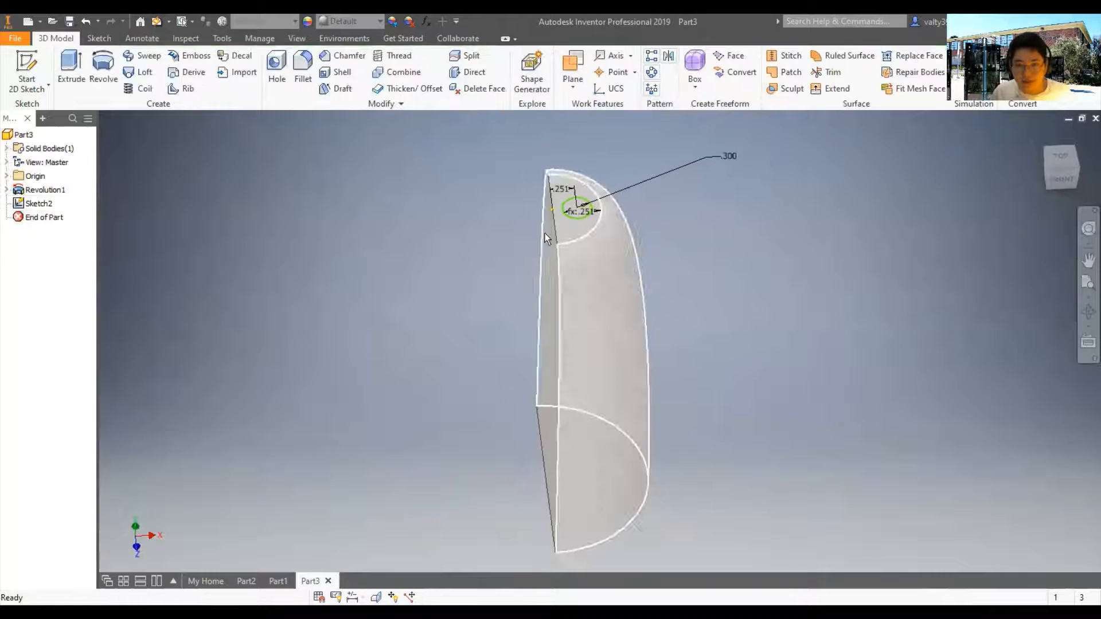
{"action": "key", "text": "e"}
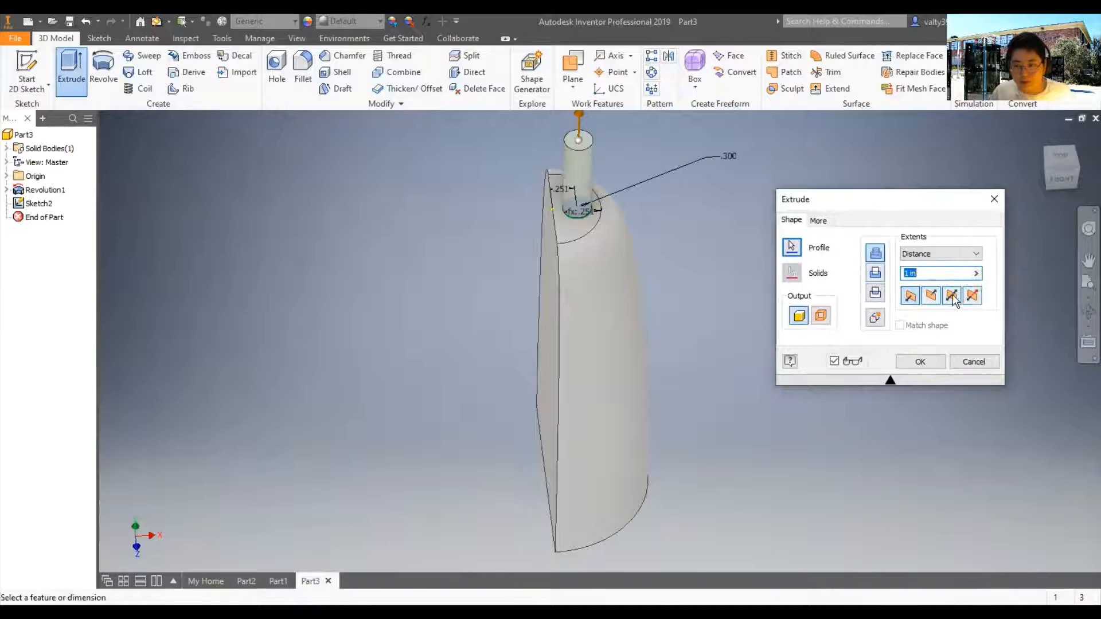
{"action": "left_click", "coordinate": [931, 295]}
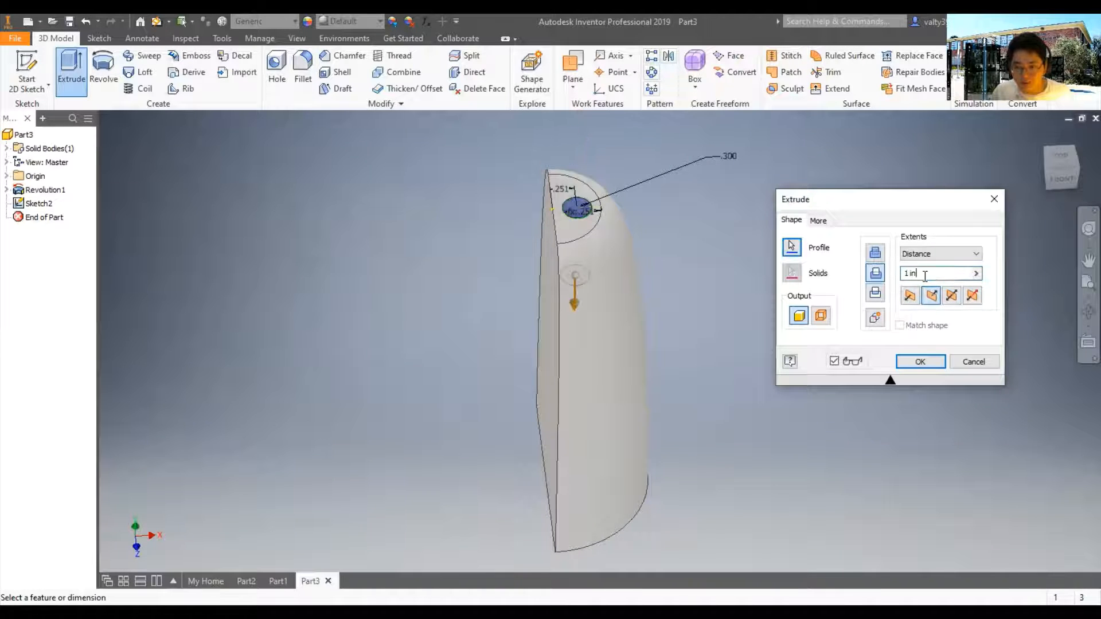
{"action": "key", "text": "BackSpace"}
{"action": "key", "text": "BackSpace"}
{"action": "key", "text": "BackSpace"}
{"action": "key", "text": "BackSpace"}
{"action": "type", "text": "0.5"}
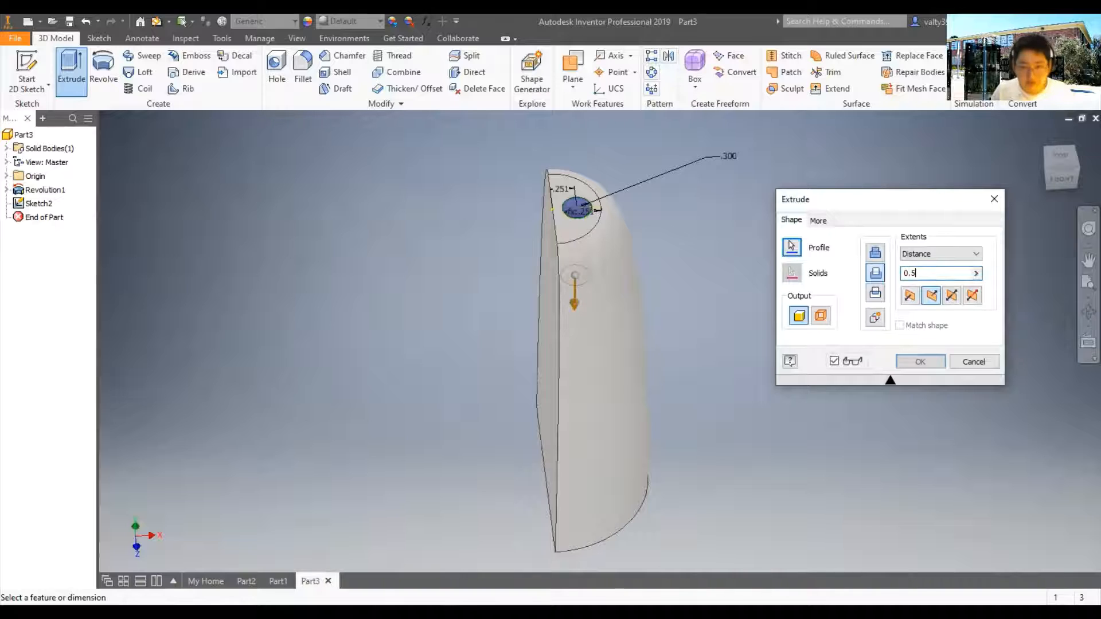
{"action": "middle_click_drag", "start_coordinate": [678, 334], "coordinate": [609, 267], "text": "shift"}
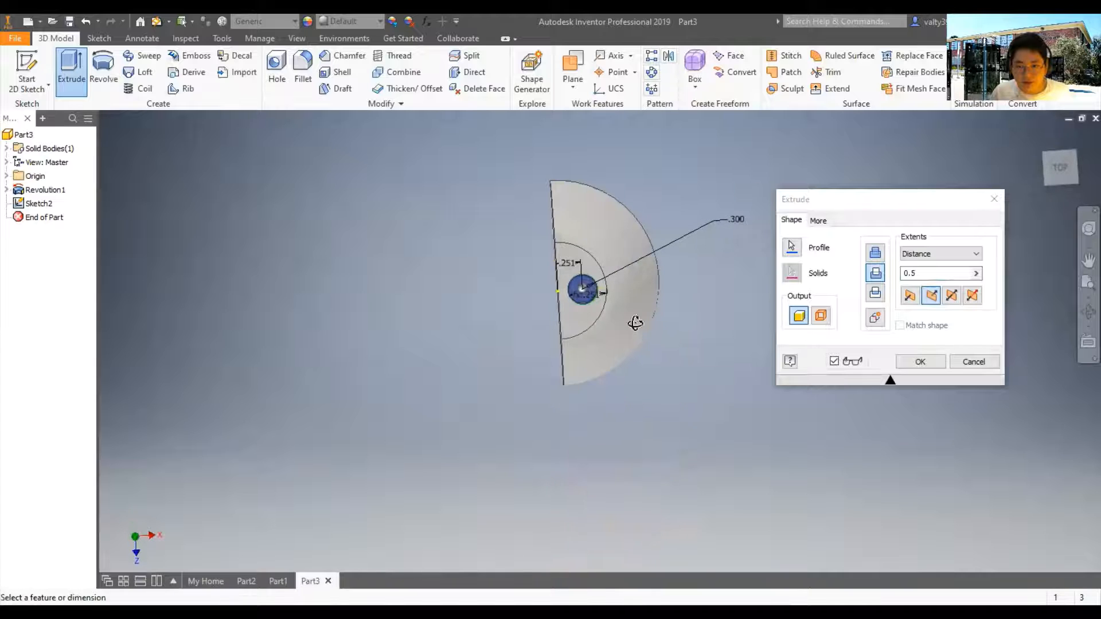
{"action": "middle_click_drag", "start_coordinate": [634, 320], "coordinate": [561, 351], "text": "shift"}
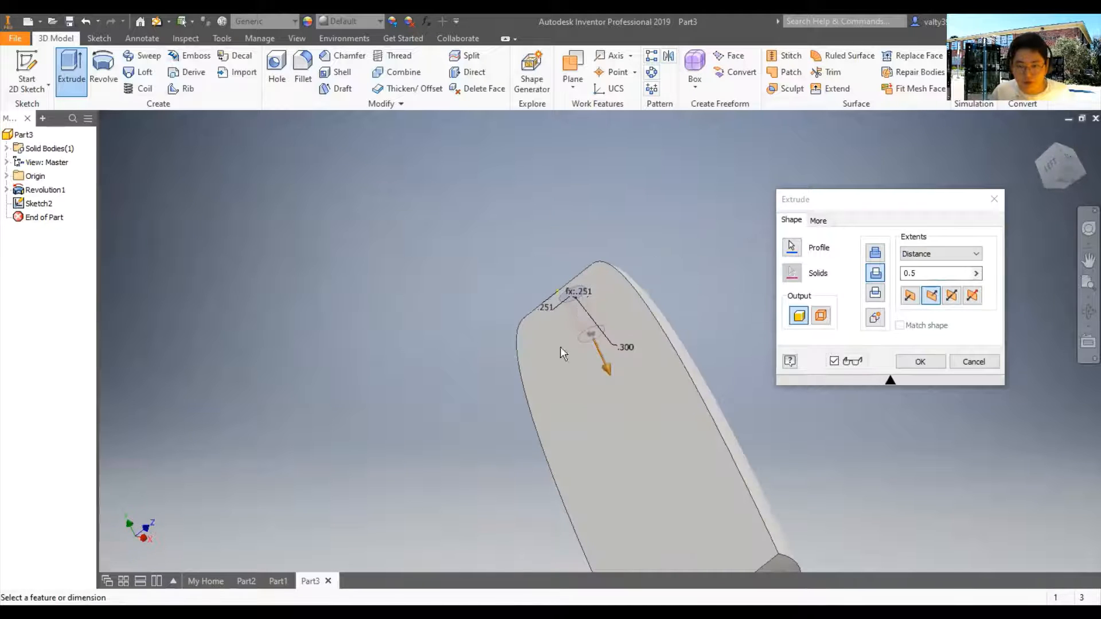
{"action": "left_click", "coordinate": [920, 364]}
Step: Start a new 2D sketch on the solid's semicircular bottom face, viewed straight on
{"action": "mouse_move", "coordinate": [835, 374]}
{"action": "middle_mouse_down", "text": "shift"}
{"action": "mouse_move", "coordinate": [902, 477]}
{"action": "mouse_move", "coordinate": [842, 428]}
{"action": "mouse_move", "coordinate": [708, 401]}
{"action": "mouse_move", "coordinate": [804, 465]}
{"action": "middle_mouse_up", "text": "shift"}
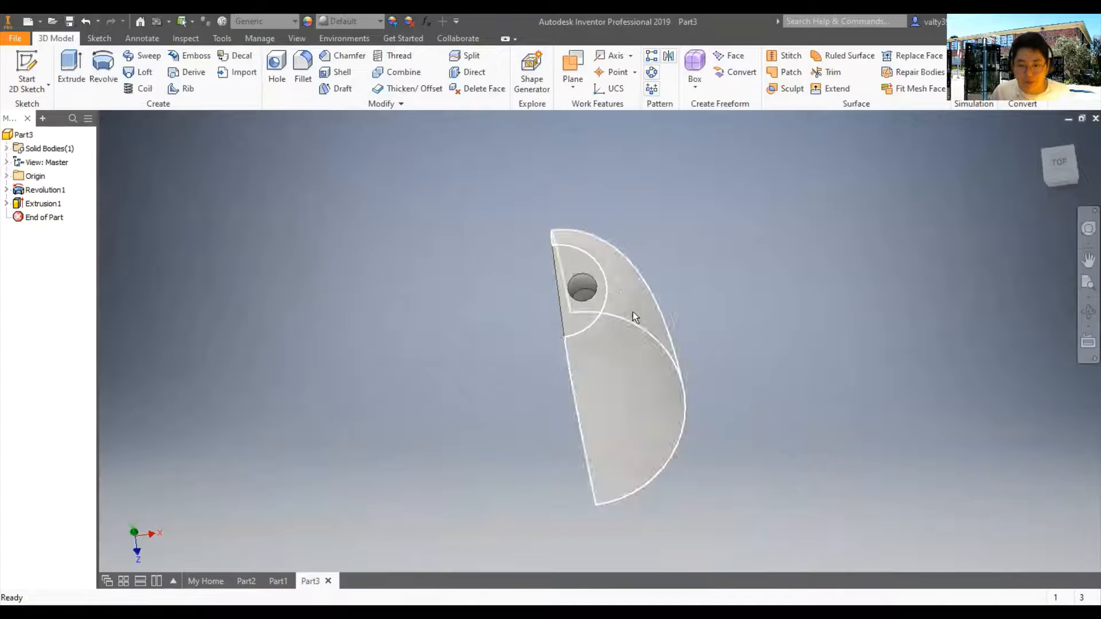
{"action": "scroll", "coordinate": [694, 304], "scroll_direction": "down", "scroll_amount": 5}
{"action": "scroll", "coordinate": [694, 304], "scroll_direction": "up", "scroll_amount": 5}
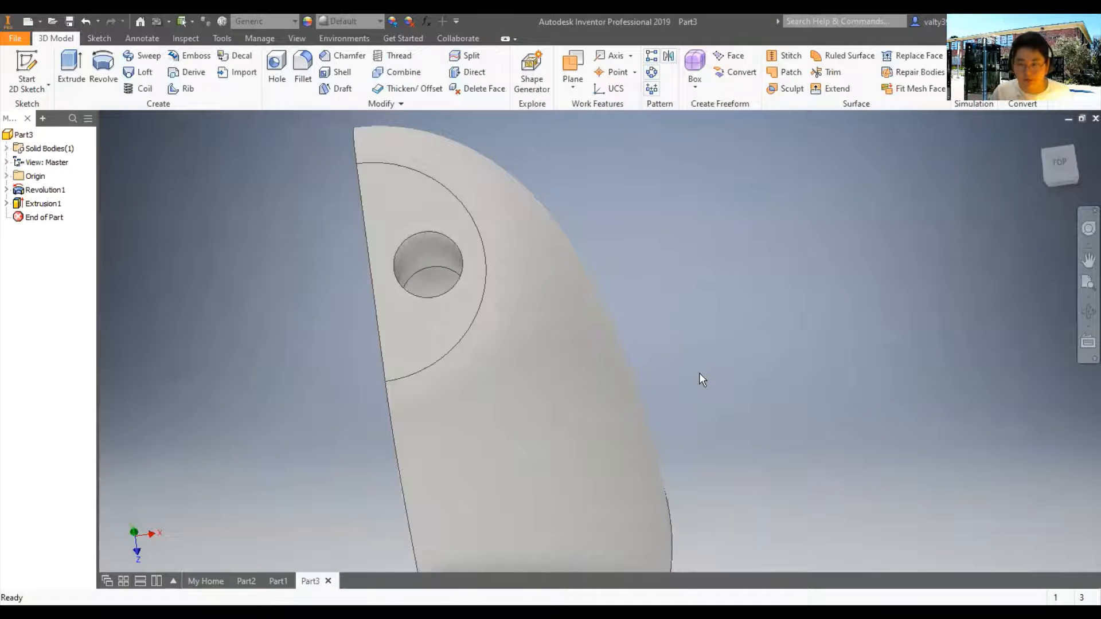
{"action": "scroll", "coordinate": [702, 378], "scroll_direction": "down", "scroll_amount": 3}
{"action": "middle_click_drag", "start_coordinate": [710, 391], "coordinate": [623, 309], "text": "shift"}
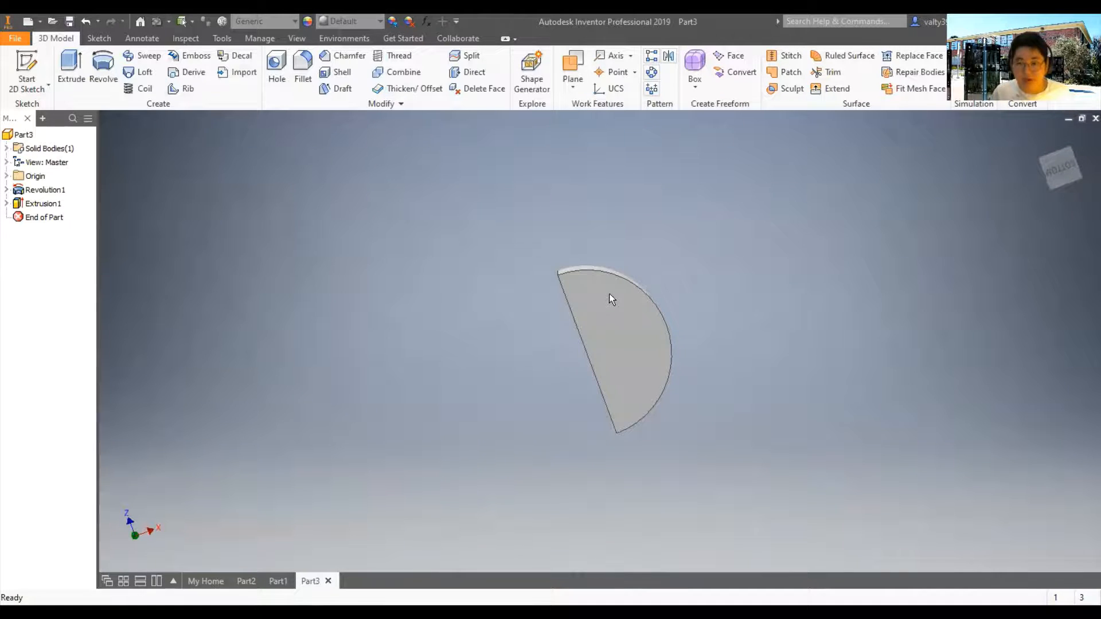
{"action": "left_click", "coordinate": [1076, 164]}
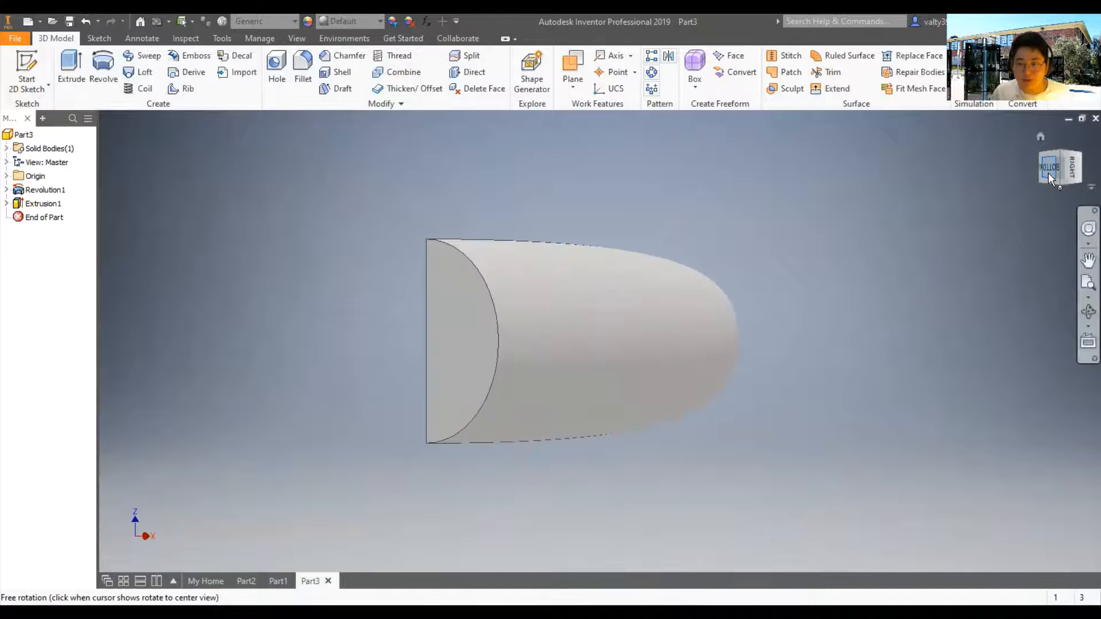
{"action": "left_click", "coordinate": [1049, 173]}
{"action": "left_click", "coordinate": [26, 72]}
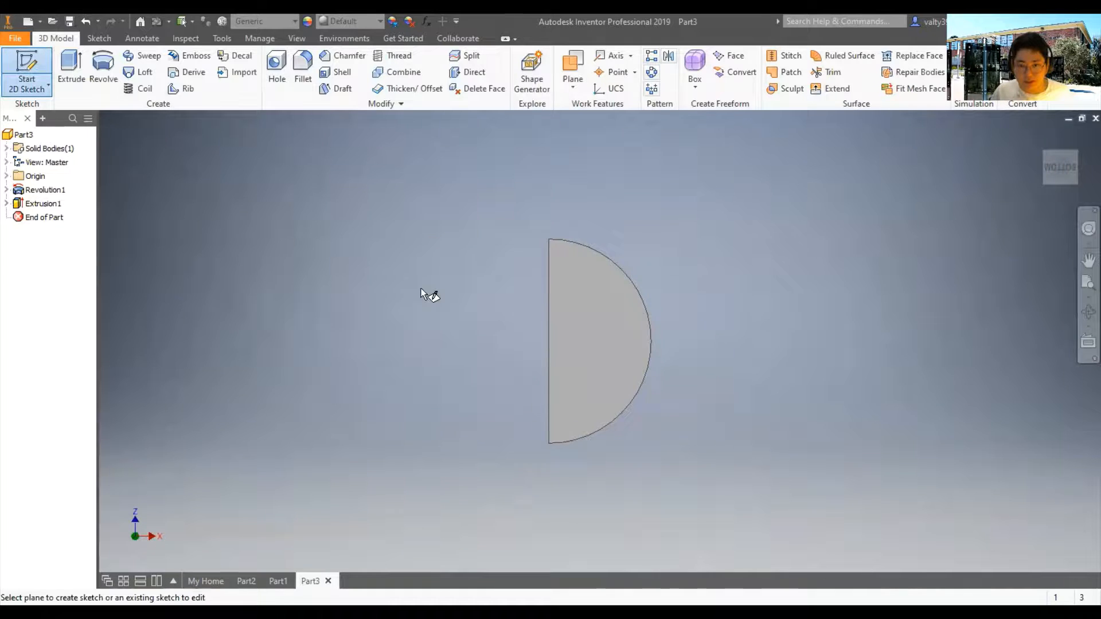
{"action": "left_click", "coordinate": [581, 314]}
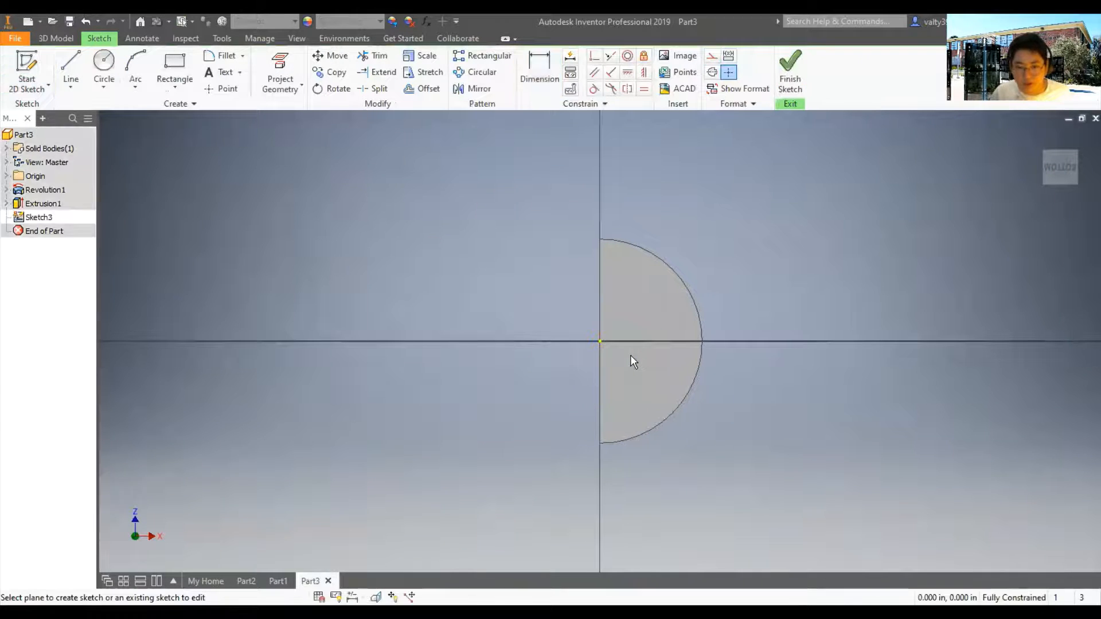
Step: Draw a horizontal construction line about 0.4 in long, starting on the flat edge about 0.75 in above the origin
{"action": "key", "text": "l"}
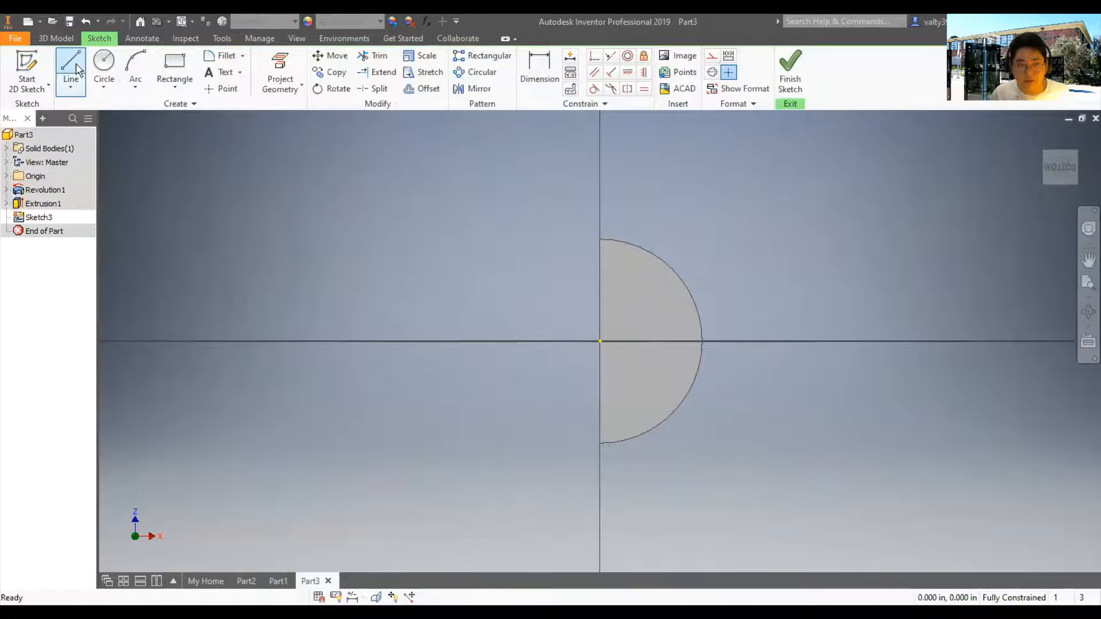
{"action": "left_click", "coordinate": [711, 58]}
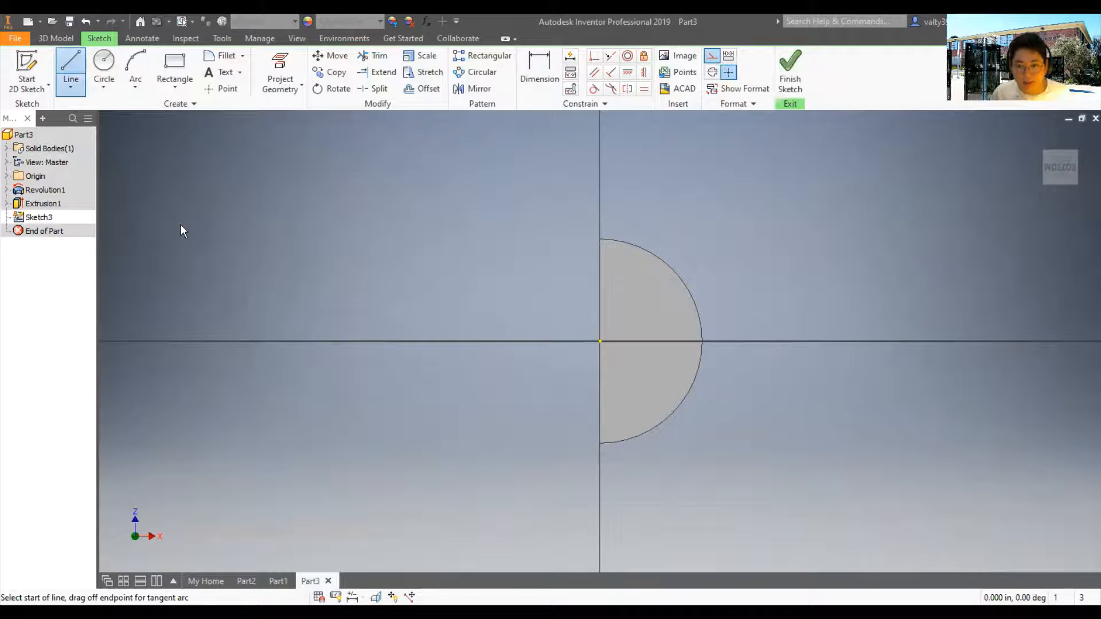
{"action": "left_click", "coordinate": [601, 268]}
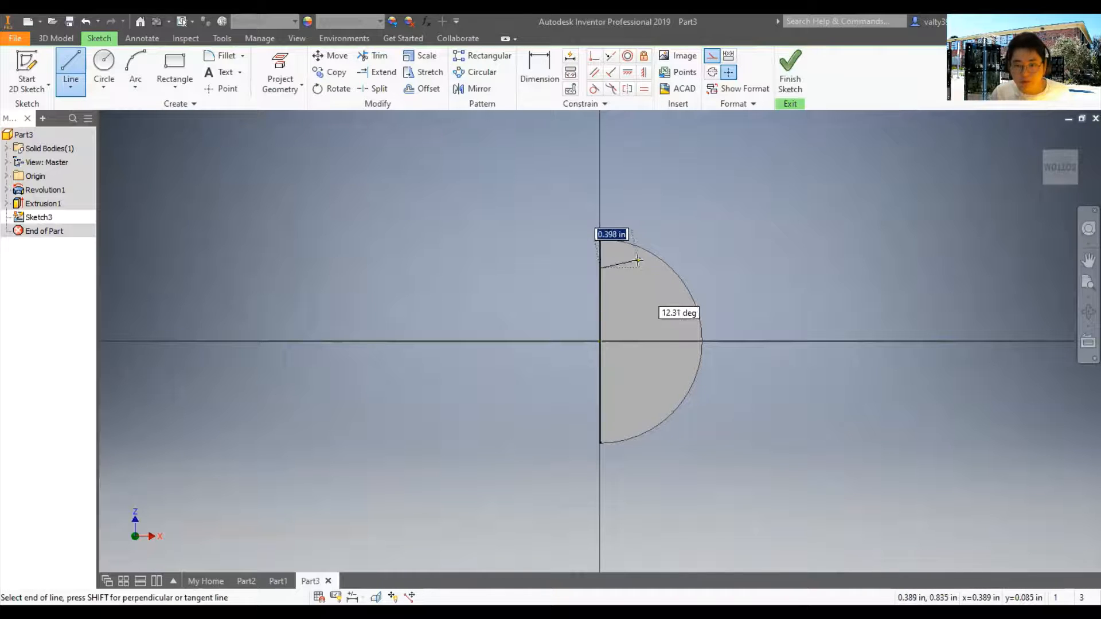
{"action": "scroll", "coordinate": [641, 267], "scroll_direction": "down", "scroll_amount": 1}
{"action": "scroll", "coordinate": [641, 268], "scroll_direction": "up", "scroll_amount": 4}
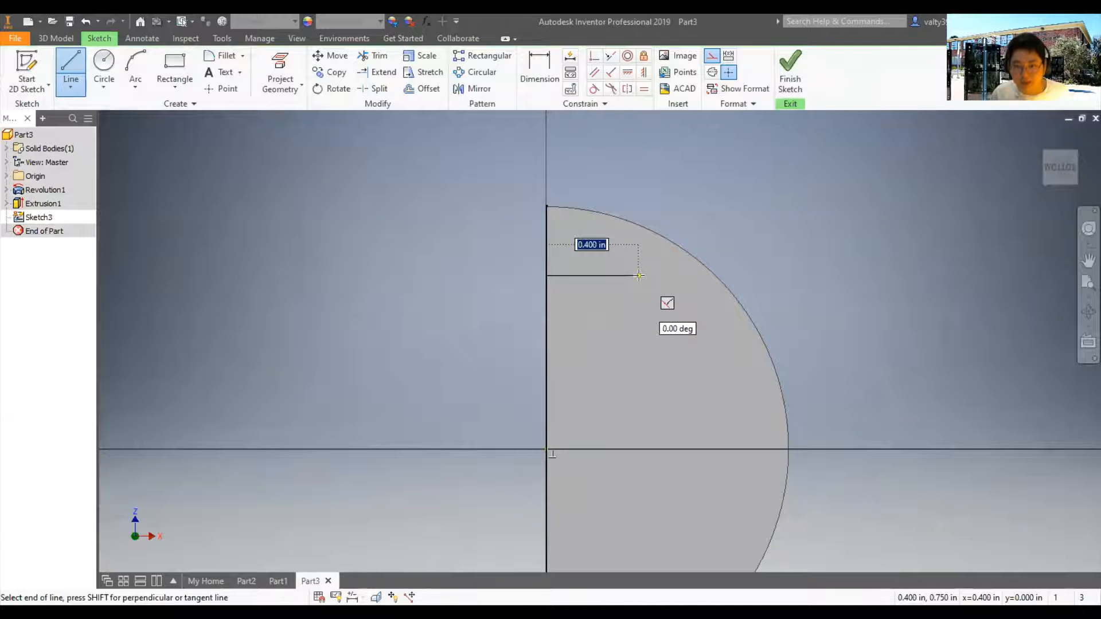
{"action": "left_click", "coordinate": [673, 277]}
{"action": "key", "text": "Escape"}
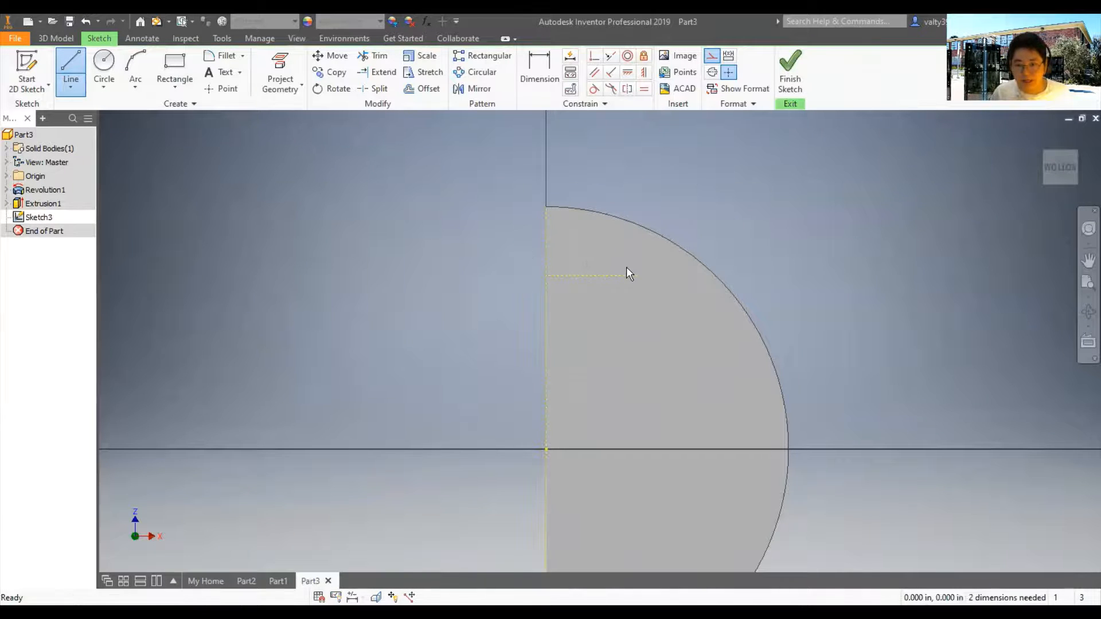
Step: Draw a construction-style circle about 0.25 in in diameter, centred at the free end of the horizontal construction line
{"action": "left_click", "coordinate": [105, 67]}
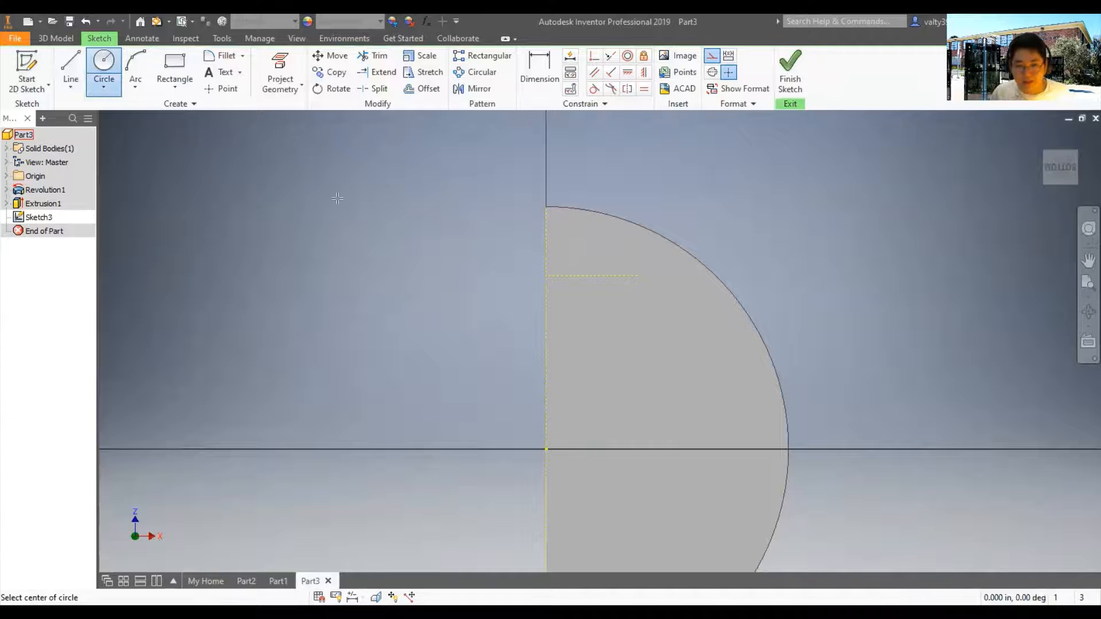
{"action": "left_click", "coordinate": [642, 275]}
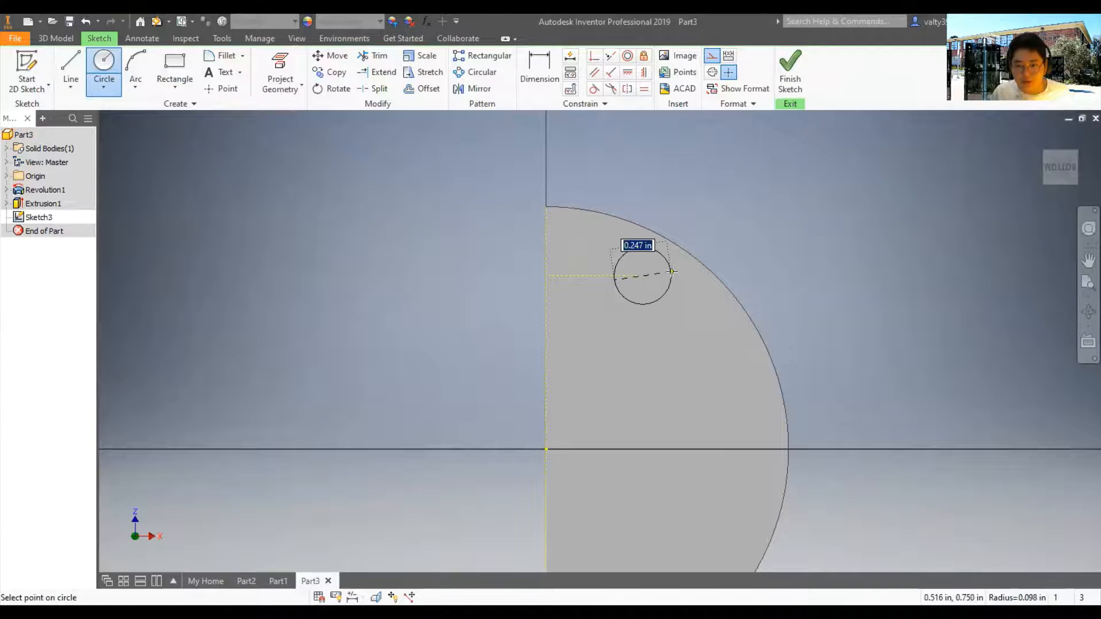
{"action": "left_click", "coordinate": [672, 271]}
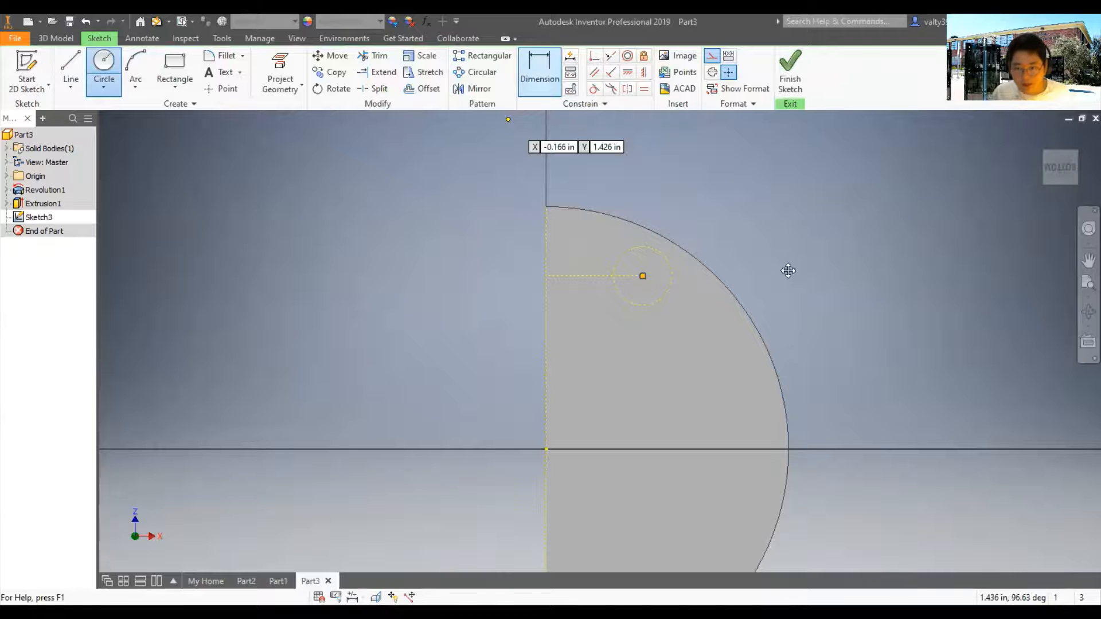
Step: Dimension the circle's diameter to 0.3 in
{"action": "key", "text": "d"}
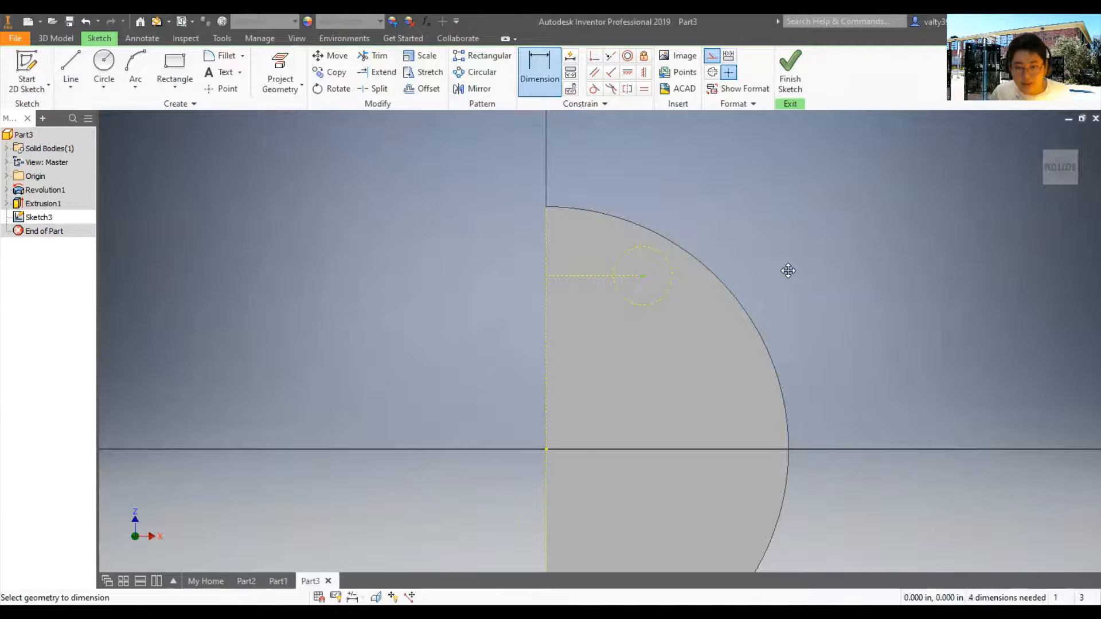
{"action": "left_click", "coordinate": [669, 270]}
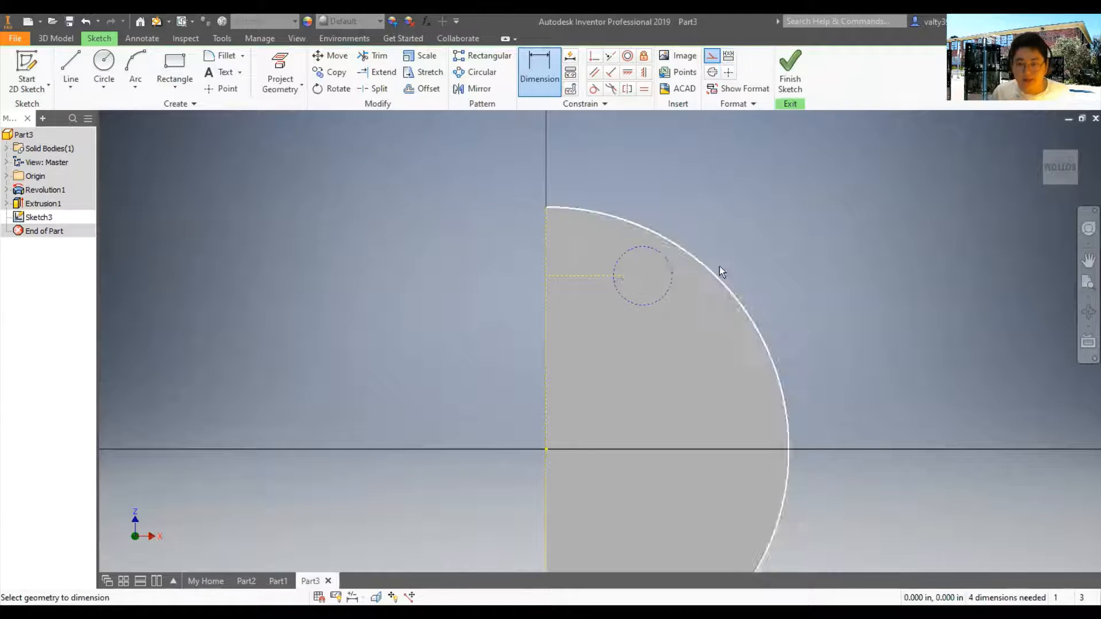
{"action": "left_click", "coordinate": [758, 259]}
{"action": "type", "text": "0.3"}
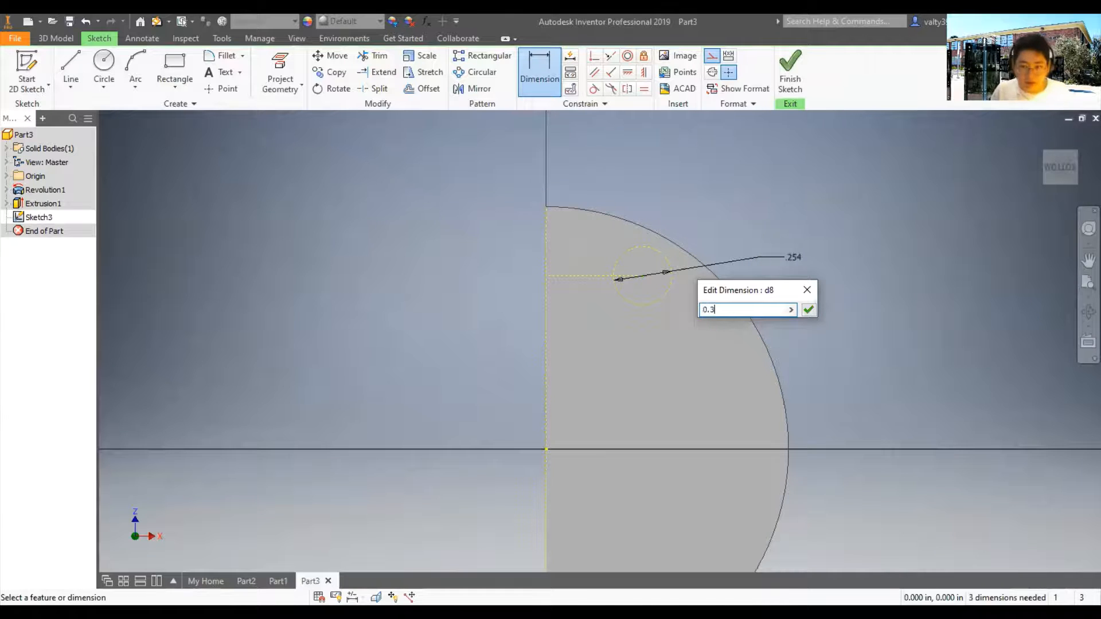
{"action": "key", "text": "Return"}
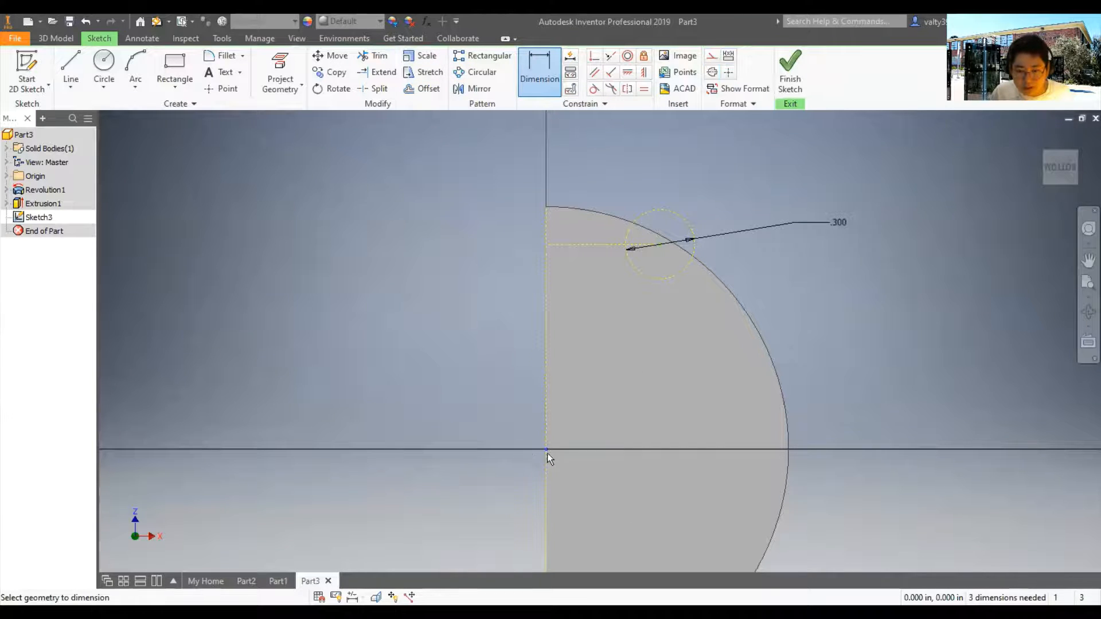
Step: Add a vertical dimension of 0.8 in from the origin to the construction line's end on the flat edge
{"action": "left_click", "coordinate": [546, 245]}
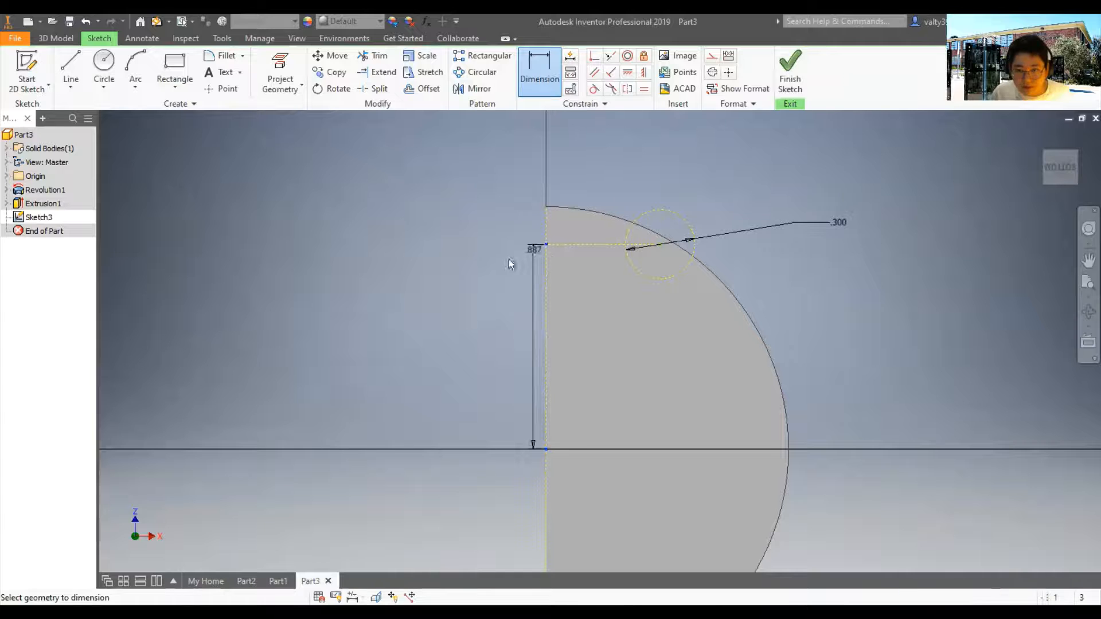
{"action": "left_click", "coordinate": [463, 349]}
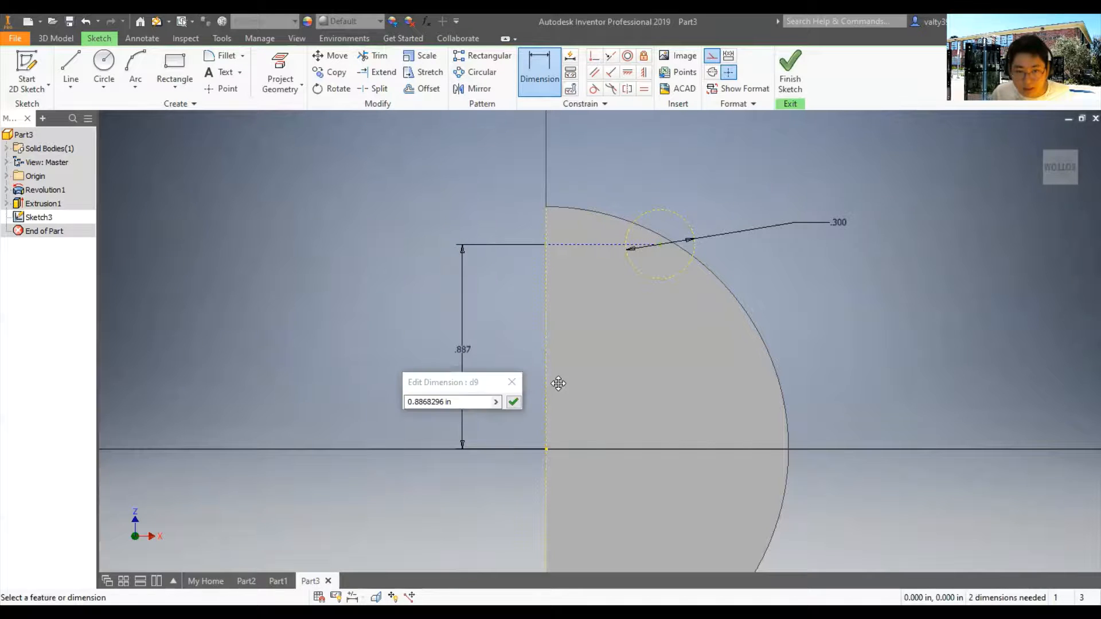
{"action": "type", "text": "0.8"}
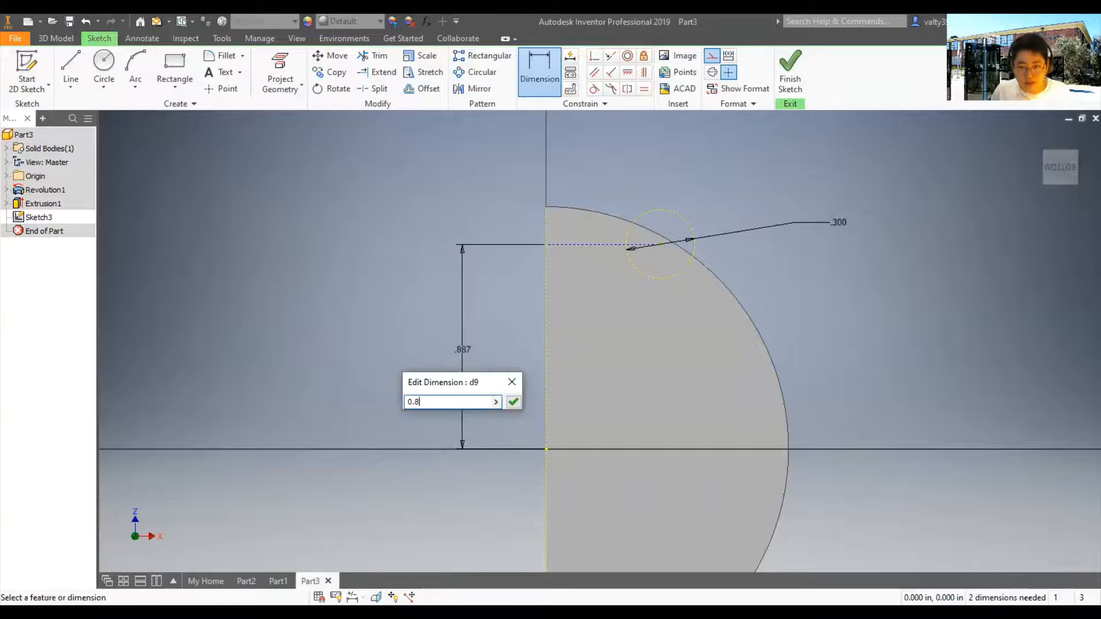
{"action": "key", "text": "Return"}
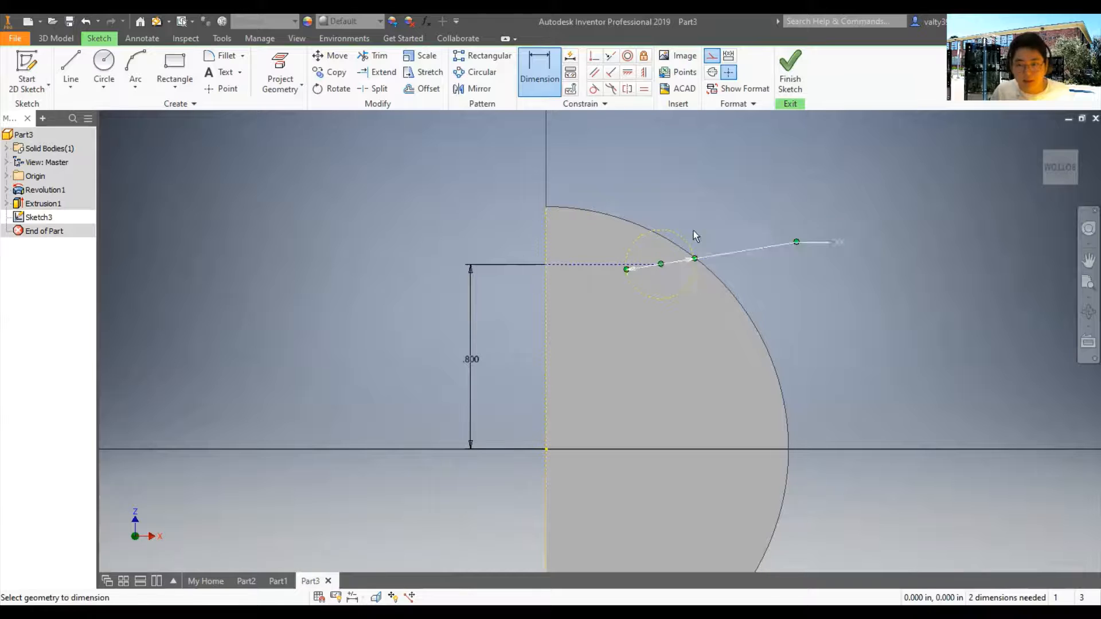
Step: Change the vertical dimension between the origin and the construction line to 0.5 in
{"action": "double_click", "coordinate": [471, 365]}
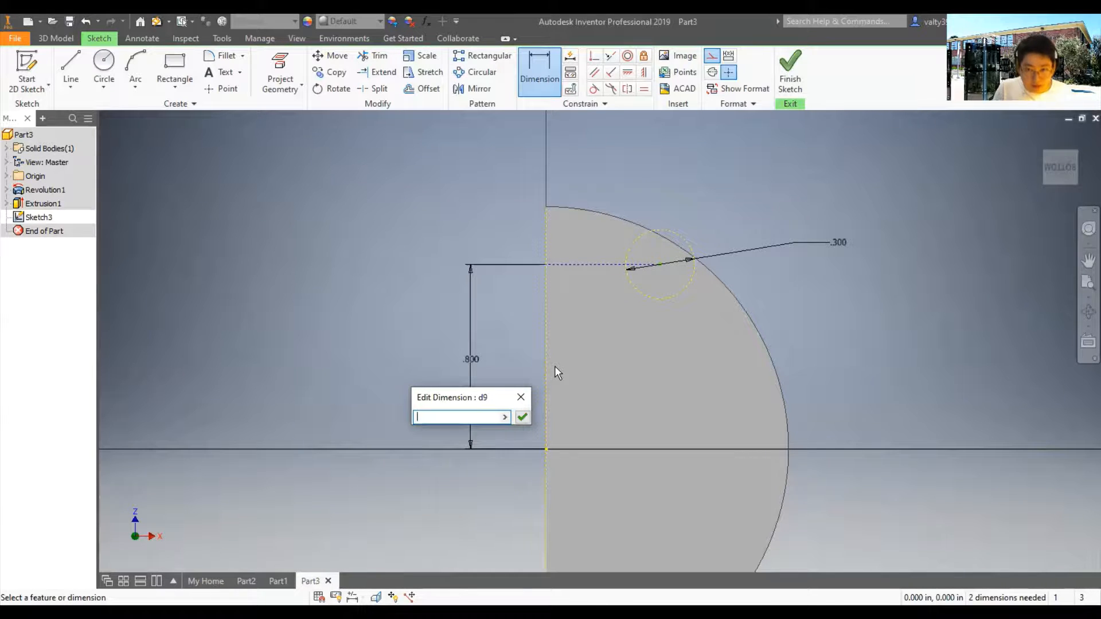
{"action": "type", "text": "0"}
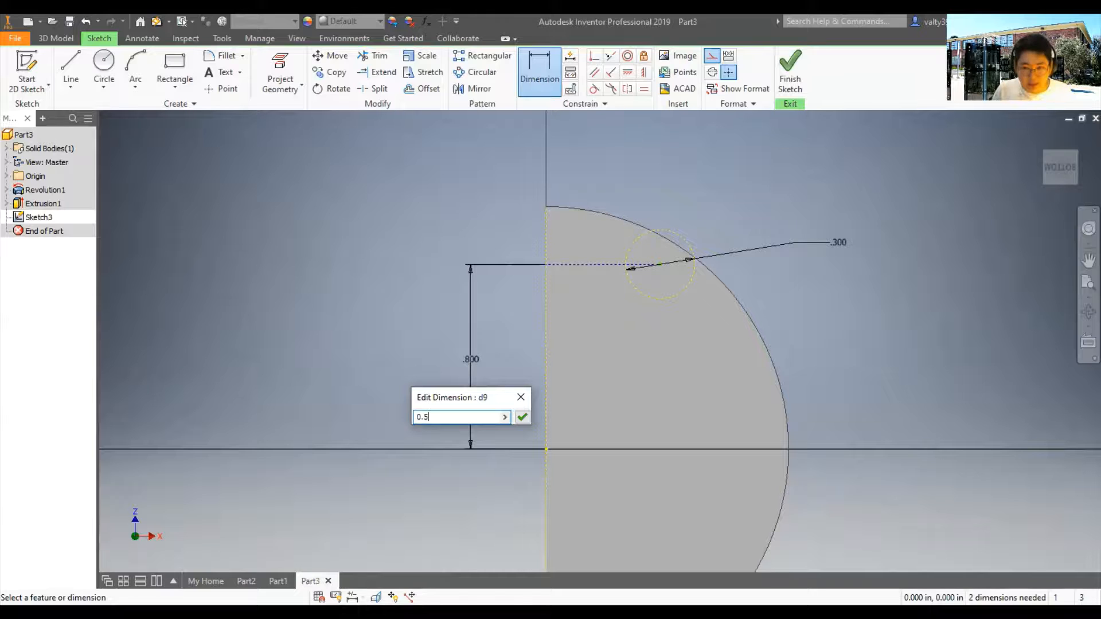
{"action": "type", "text": ".5"}
{"action": "key", "text": "Return"}
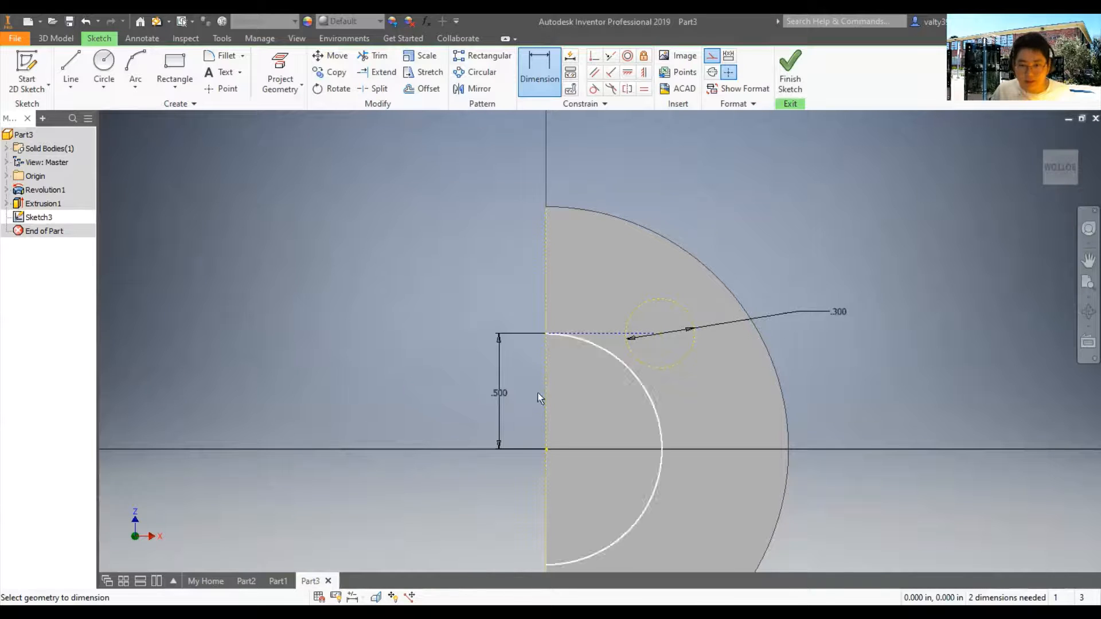
Step: Set the vertical dimension between the origin and the construction line to 0.6 in
{"action": "double_click", "coordinate": [503, 399]}
{"action": "key", "text": "BackSpace"}
{"action": "type", "text": "0"}
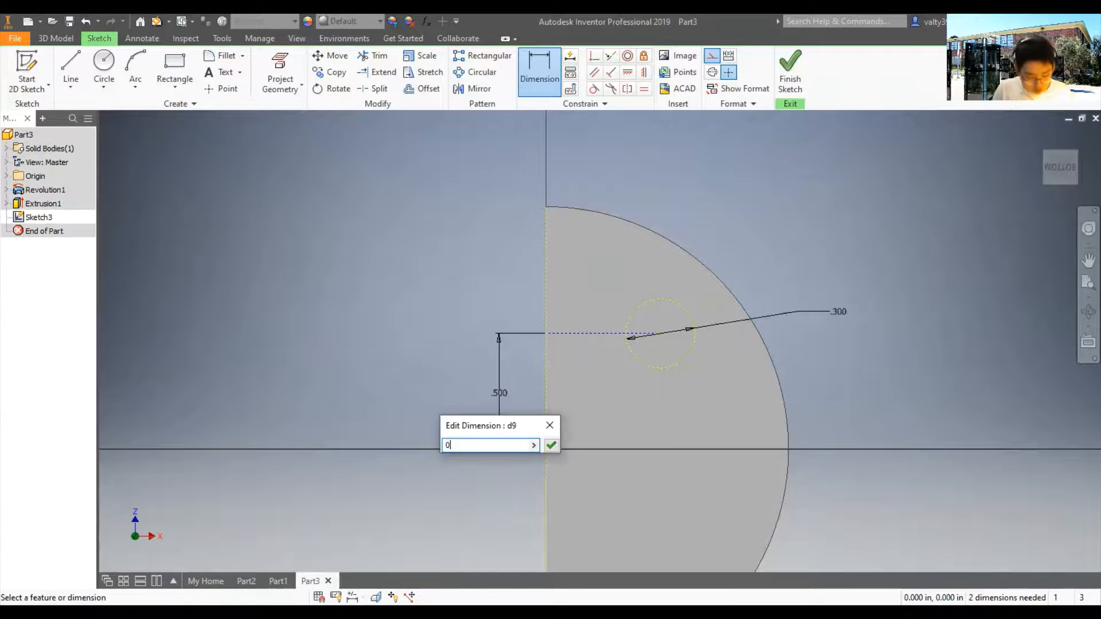
{"action": "type", "text": ".6"}
{"action": "key", "text": "Return"}
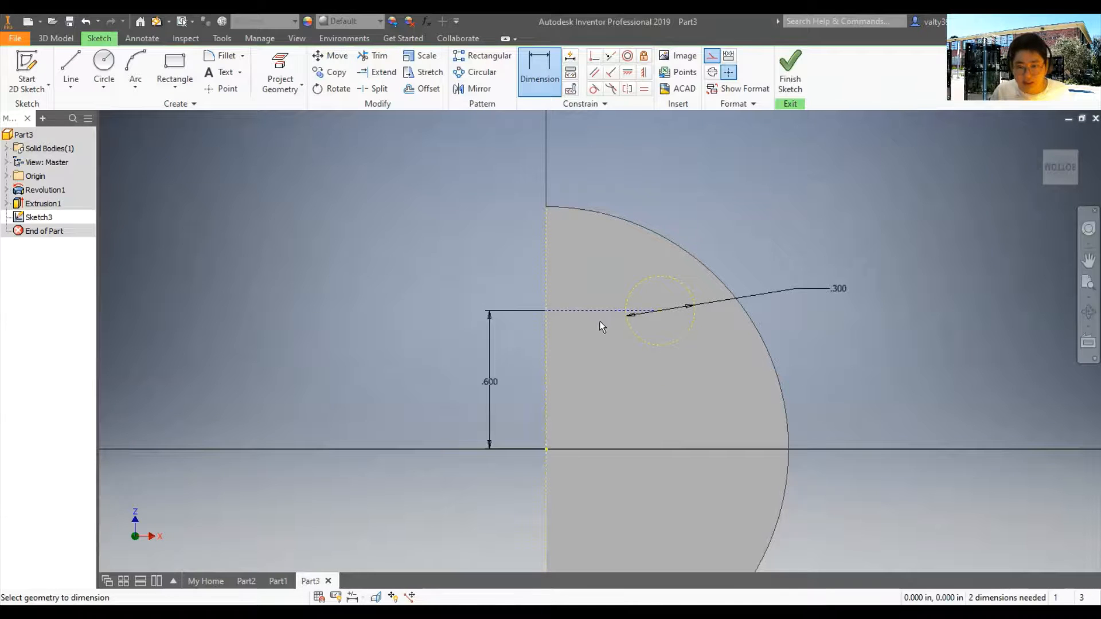
Step: Add a horizontal dimension of 0.4 in along the construction line from the flat edge
{"action": "left_click", "coordinate": [661, 314]}
{"action": "left_click", "coordinate": [600, 260]}
{"action": "type", "text": "0.4"}
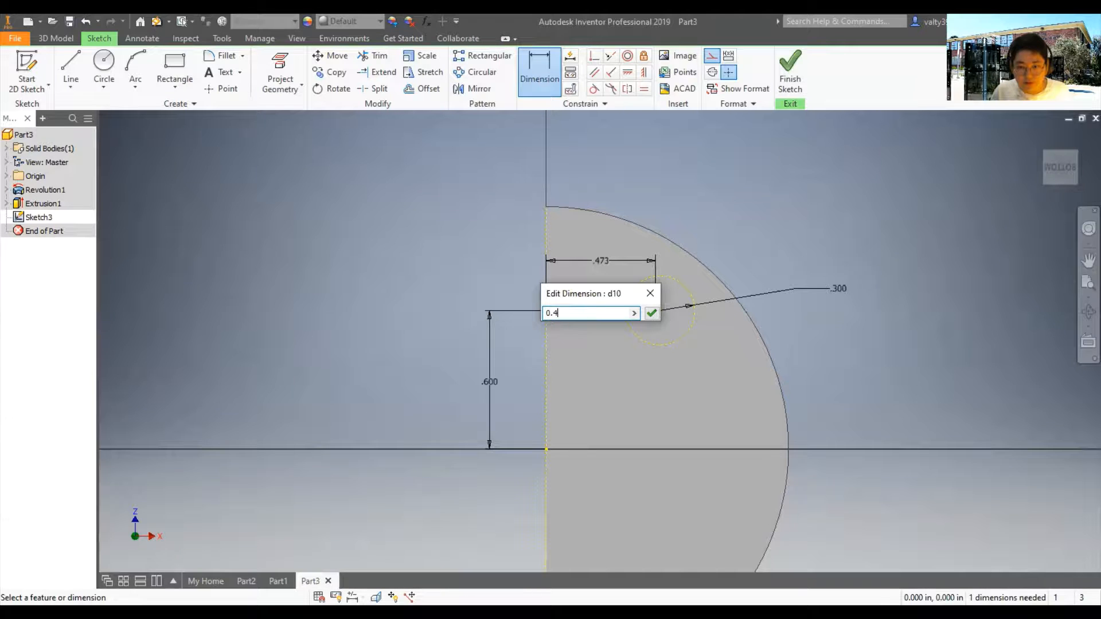
{"action": "key", "text": "Return"}
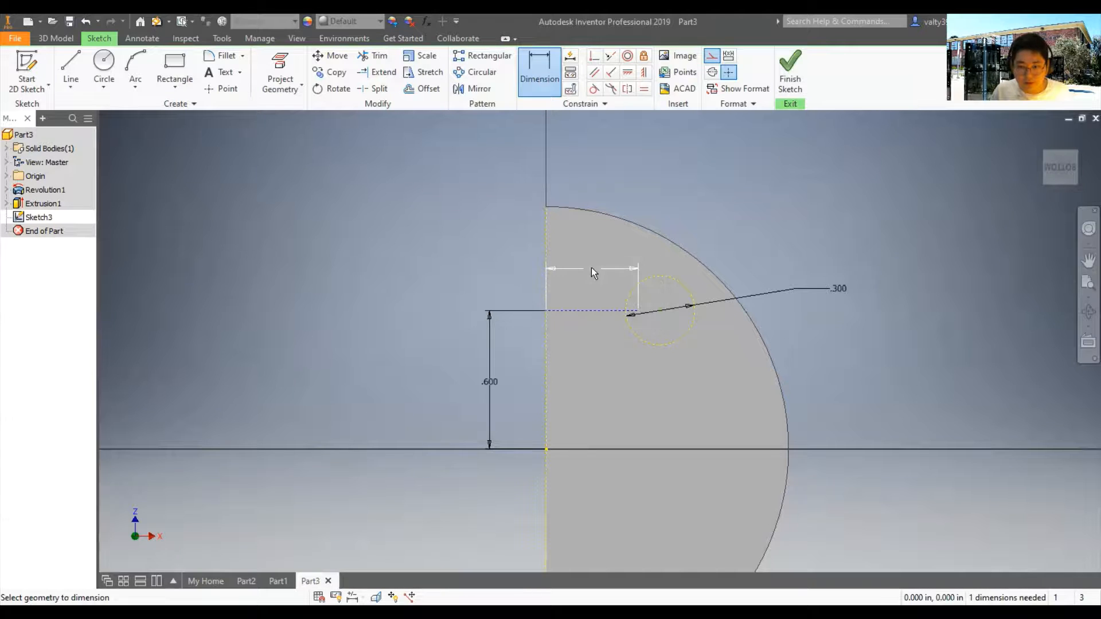
Step: Change the construction line's horizontal dimension to 0.2 in
{"action": "left_click", "coordinate": [591, 267]}
{"action": "key", "text": "BackSpace"}
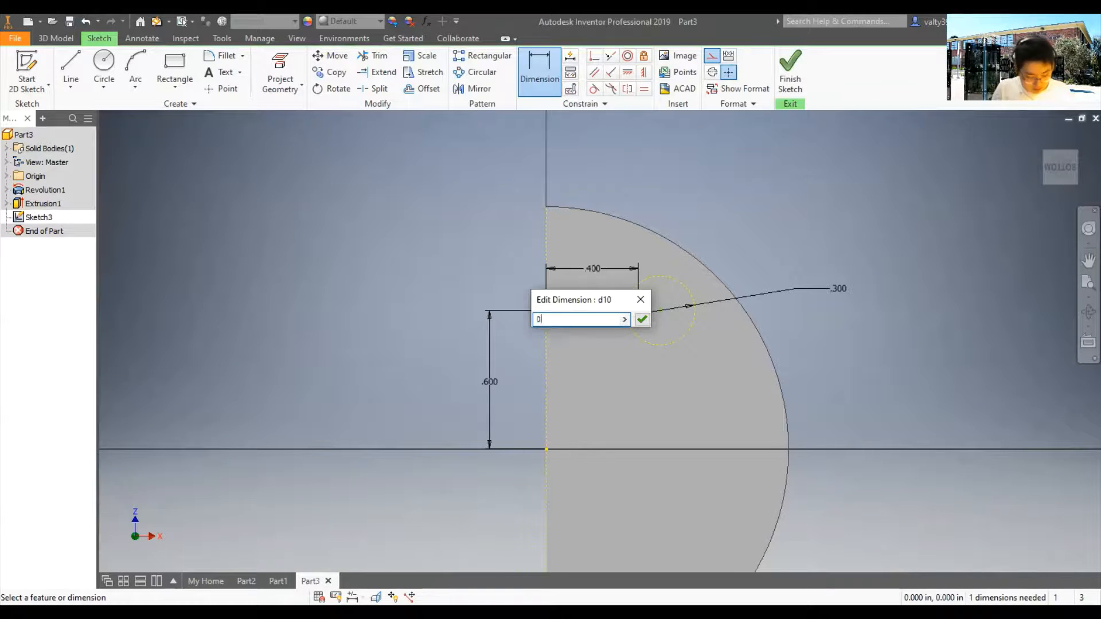
{"action": "key", "text": "Return"}
Step: Apply a coincident constraint between the construction line's free end and the circle's center
{"action": "scroll", "coordinate": [592, 267], "scroll_direction": "down", "scroll_amount": 5}
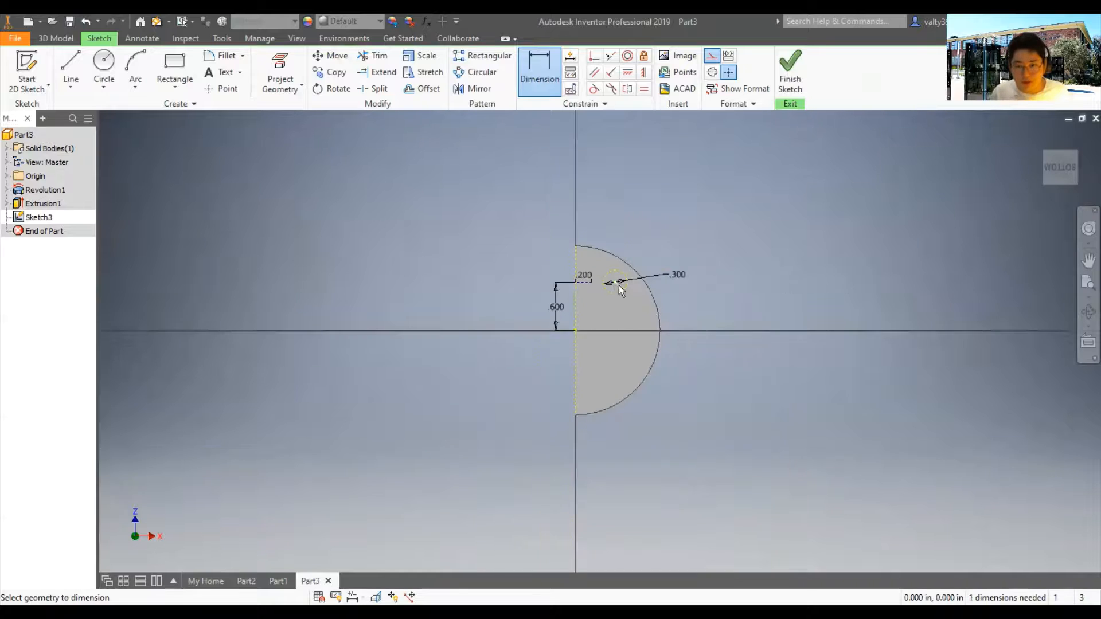
{"action": "scroll", "coordinate": [618, 285], "scroll_direction": "up", "scroll_amount": 10}
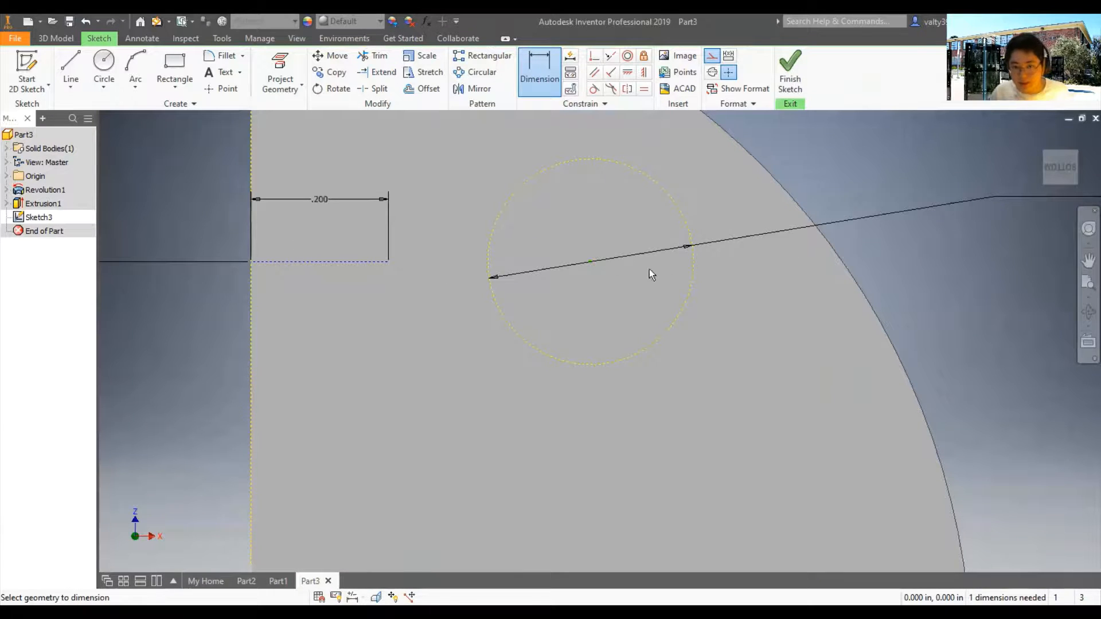
{"action": "right_click", "coordinate": [867, 172]}
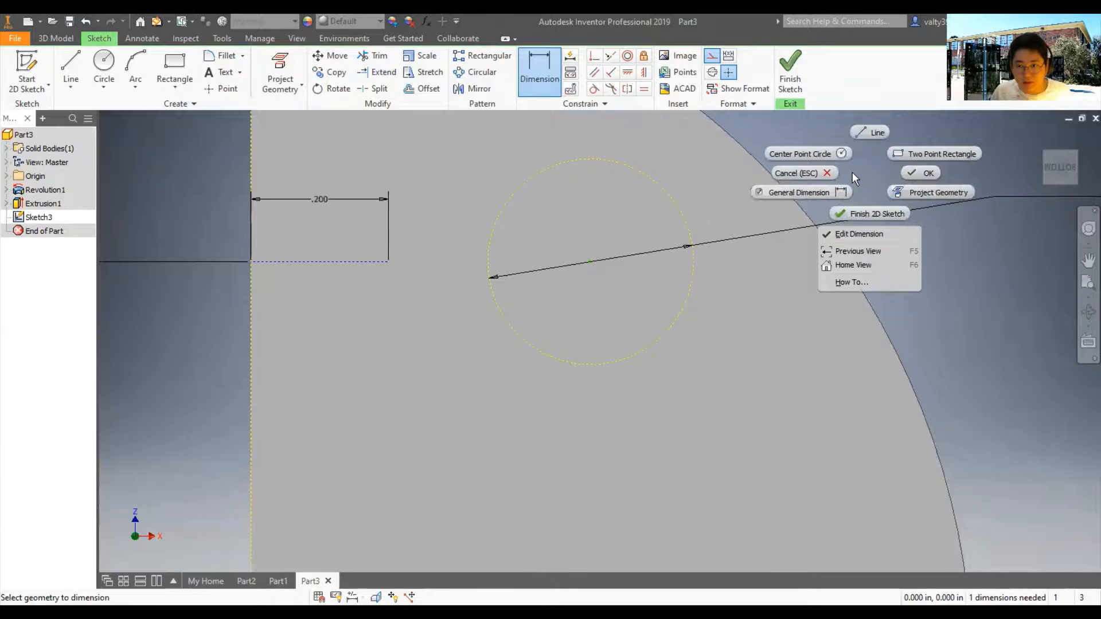
{"action": "left_click", "coordinate": [815, 172]}
{"action": "left_click", "coordinate": [595, 59]}
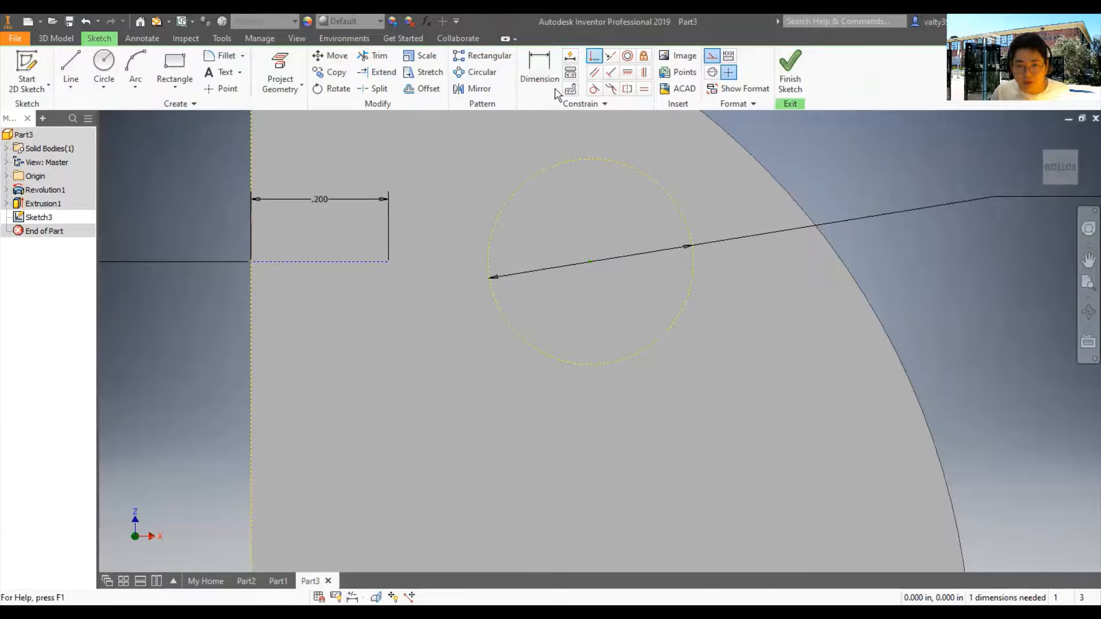
{"action": "left_click", "coordinate": [388, 262]}
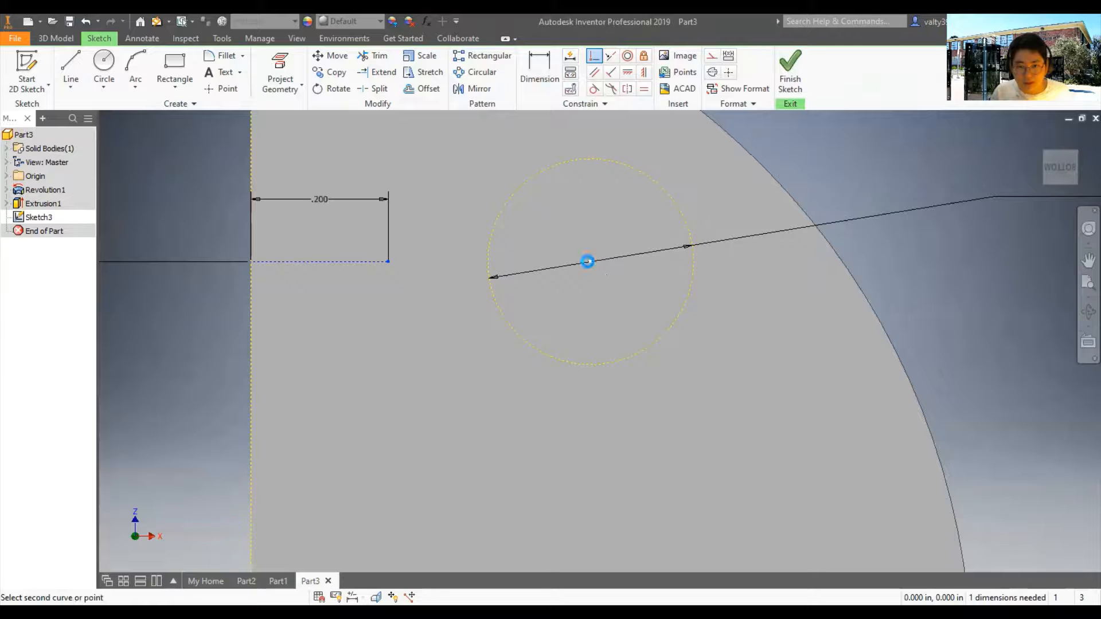
{"action": "left_click", "coordinate": [587, 261]}
{"action": "scroll", "coordinate": [506, 298], "scroll_direction": "down", "scroll_amount": 4}
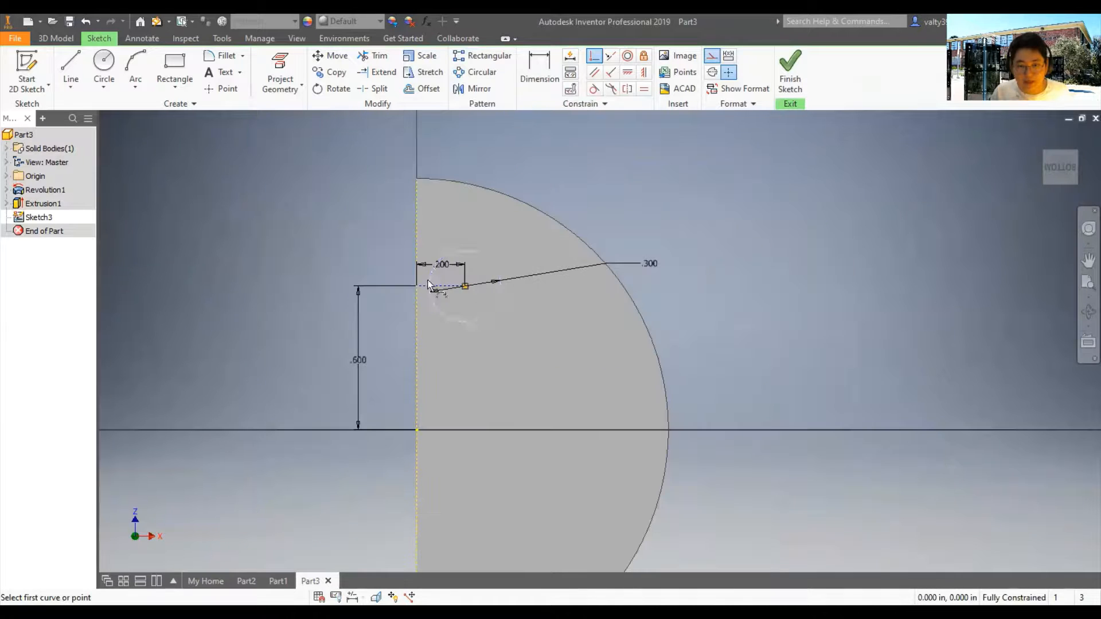
Step: Set the horizontal dimension from the flat edge to the circle's center to 0.3 in
{"action": "scroll", "coordinate": [541, 270], "scroll_direction": "up", "scroll_amount": 3}
{"action": "right_click", "coordinate": [629, 192]}
{"action": "left_click", "coordinate": [590, 195]}
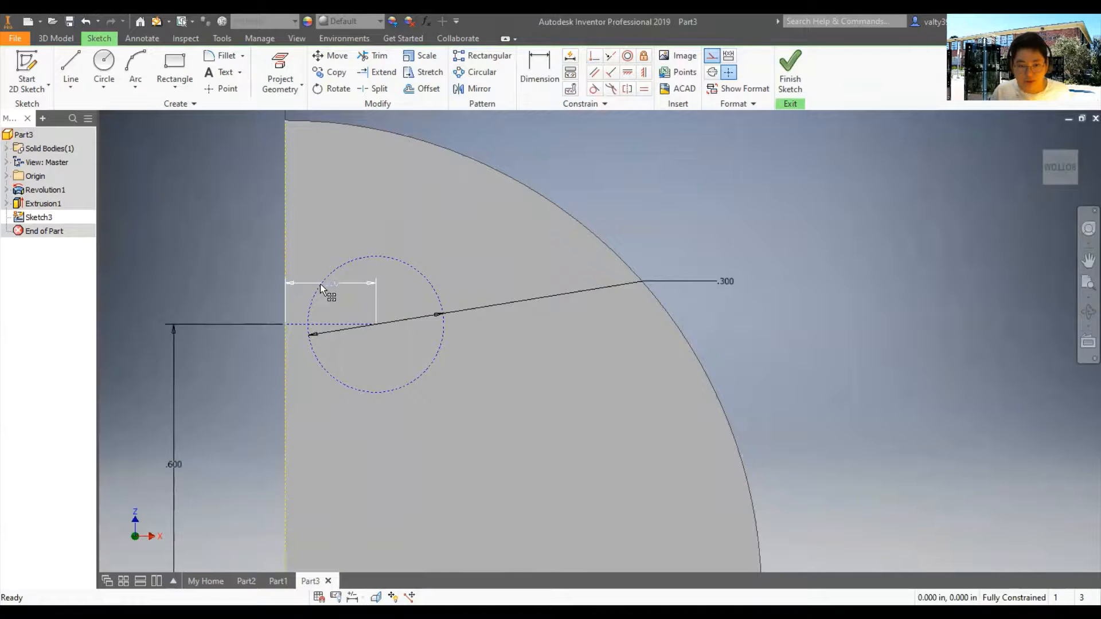
{"action": "double_click", "coordinate": [322, 287]}
{"action": "key", "text": "BackSpace"}
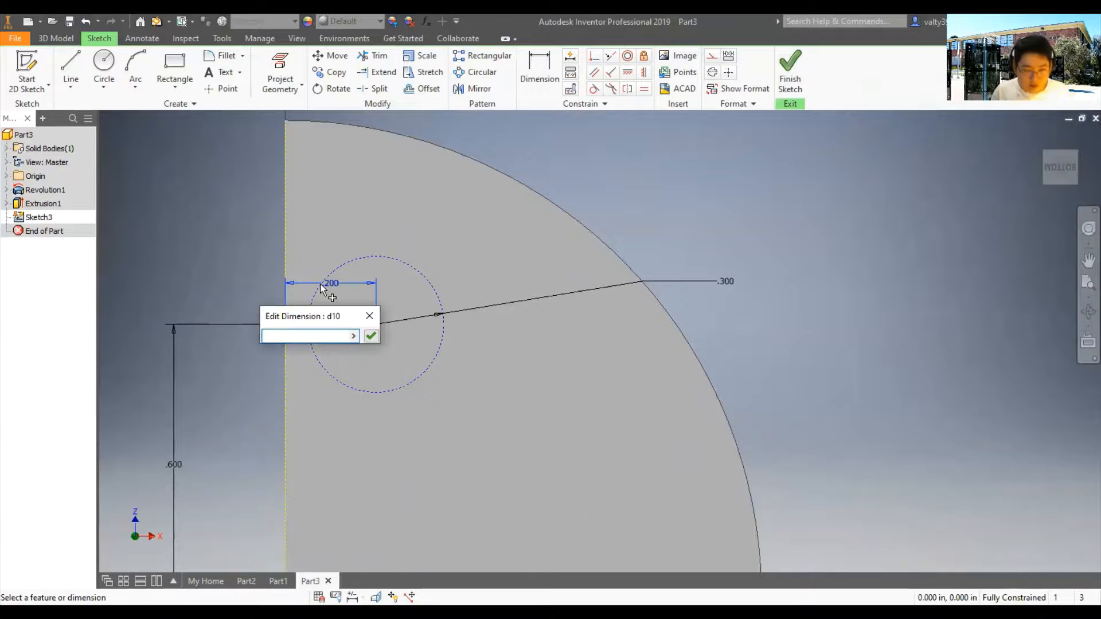
{"action": "type", "text": "0"}
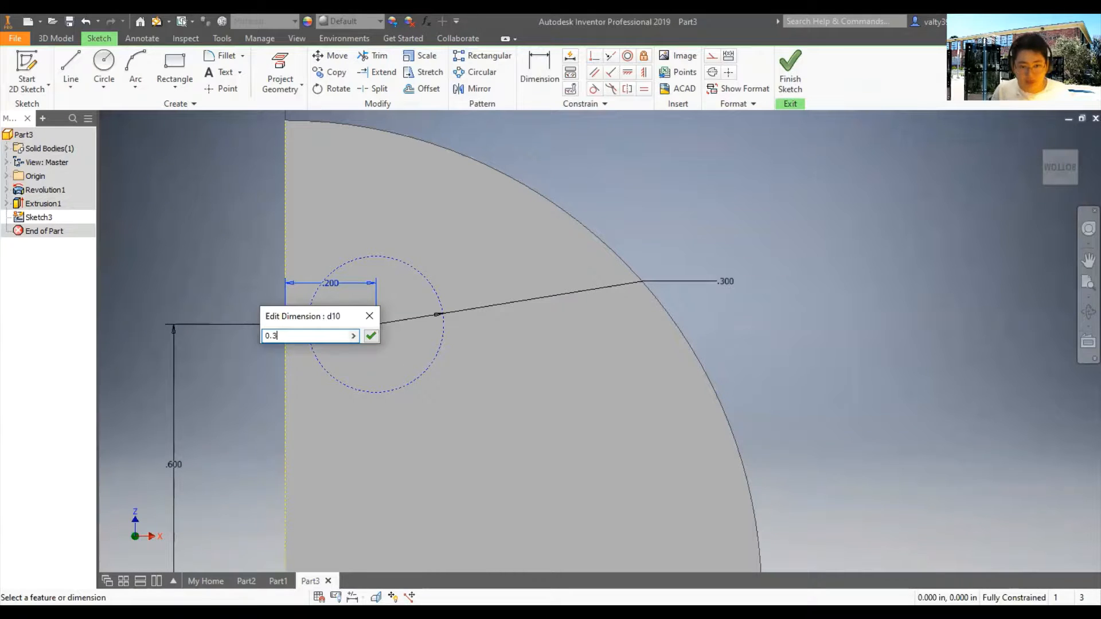
{"action": "type", "text": ".3"}
{"action": "key", "text": "Return"}
{"action": "scroll", "coordinate": [321, 284], "scroll_direction": "down", "scroll_amount": 2}
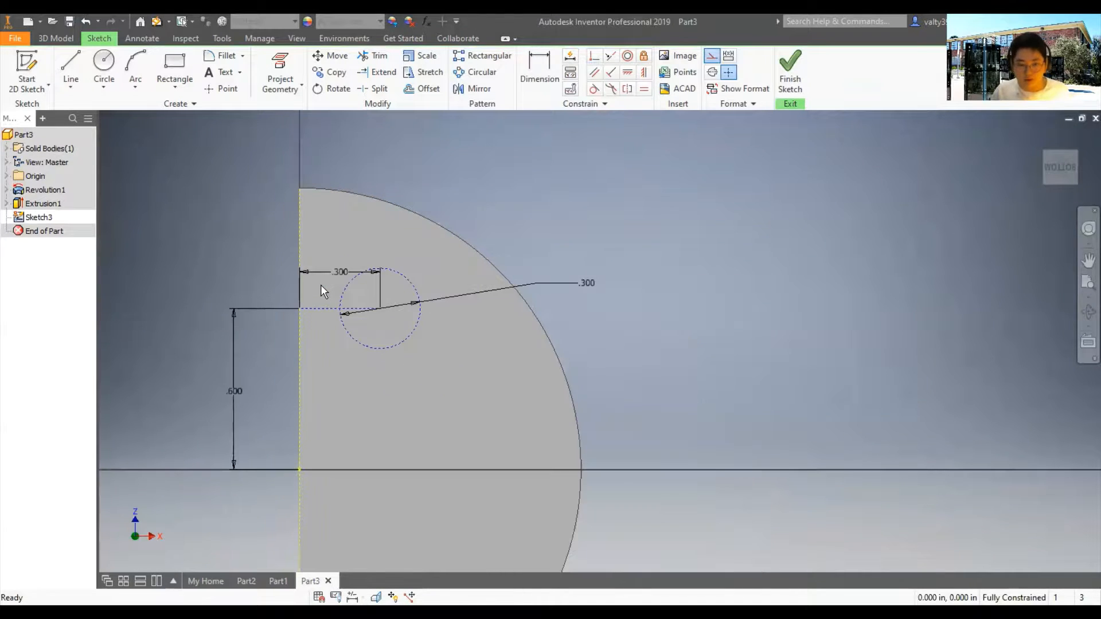
{"action": "key", "text": "F2"}
{"action": "left_click_drag", "start_coordinate": [470, 308], "coordinate": [570, 283]}
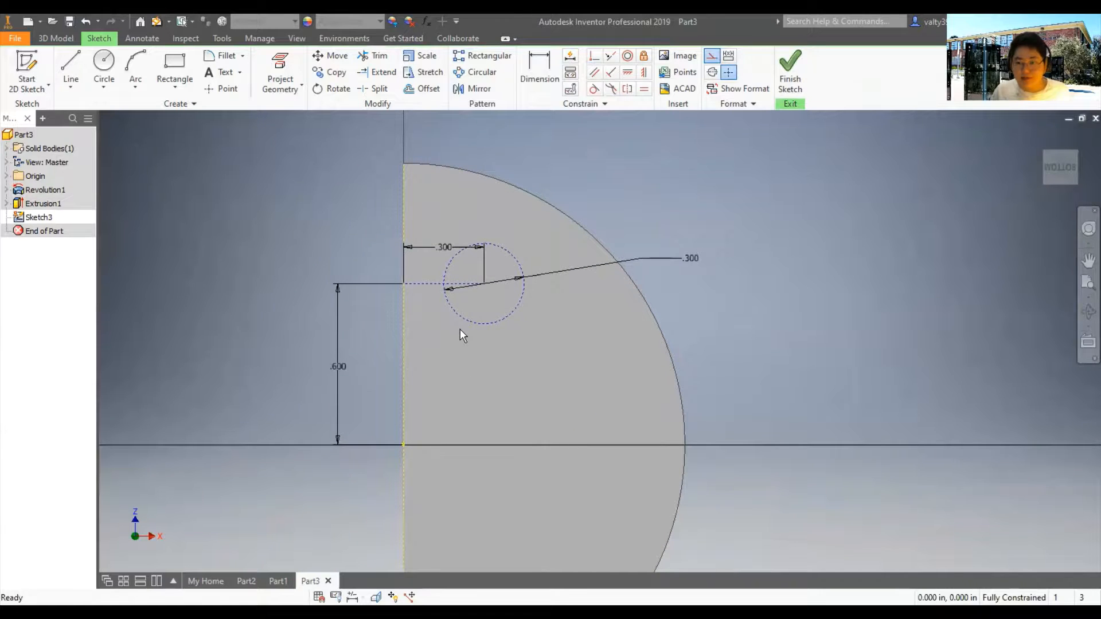
{"action": "scroll", "coordinate": [384, 353], "scroll_direction": "up", "scroll_amount": 3}
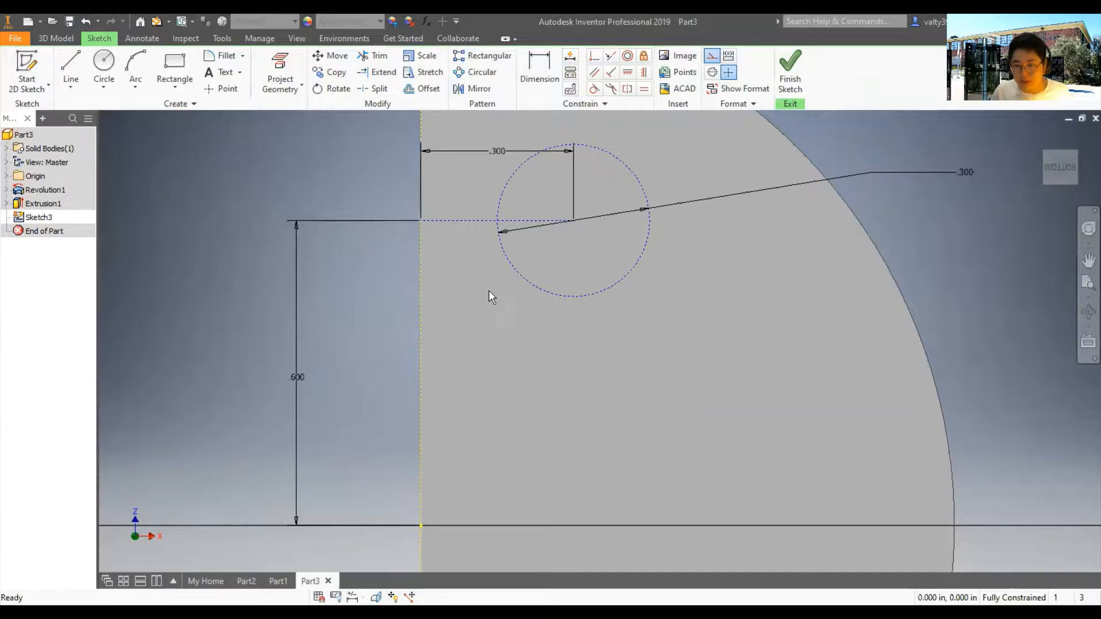
{"action": "scroll", "coordinate": [494, 295], "scroll_direction": "down", "scroll_amount": 2}
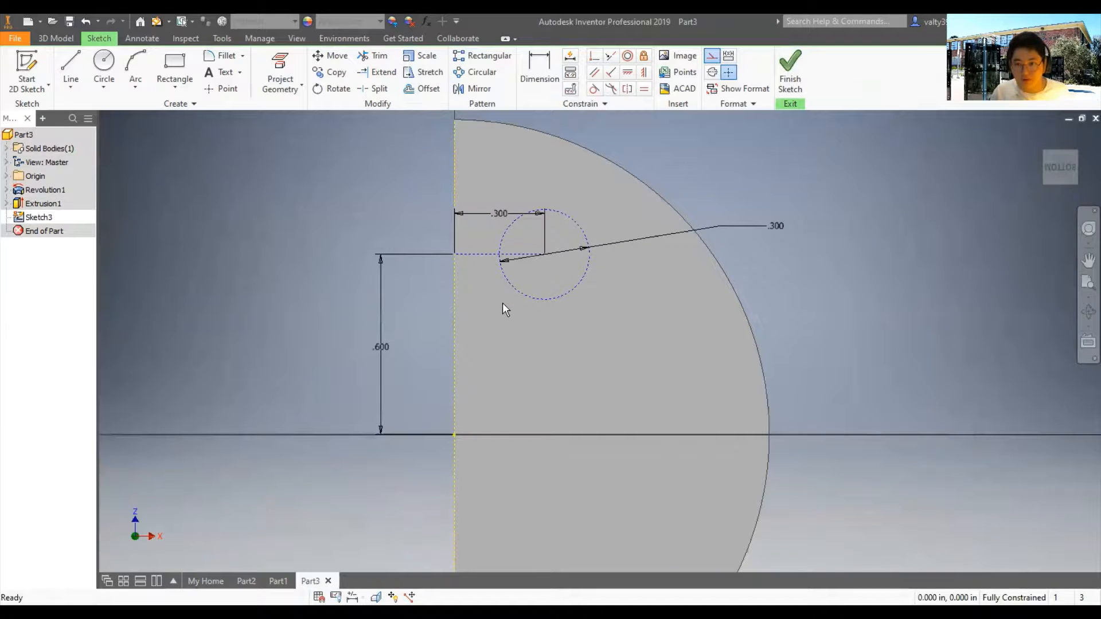
{"action": "left_click", "coordinate": [790, 72]}
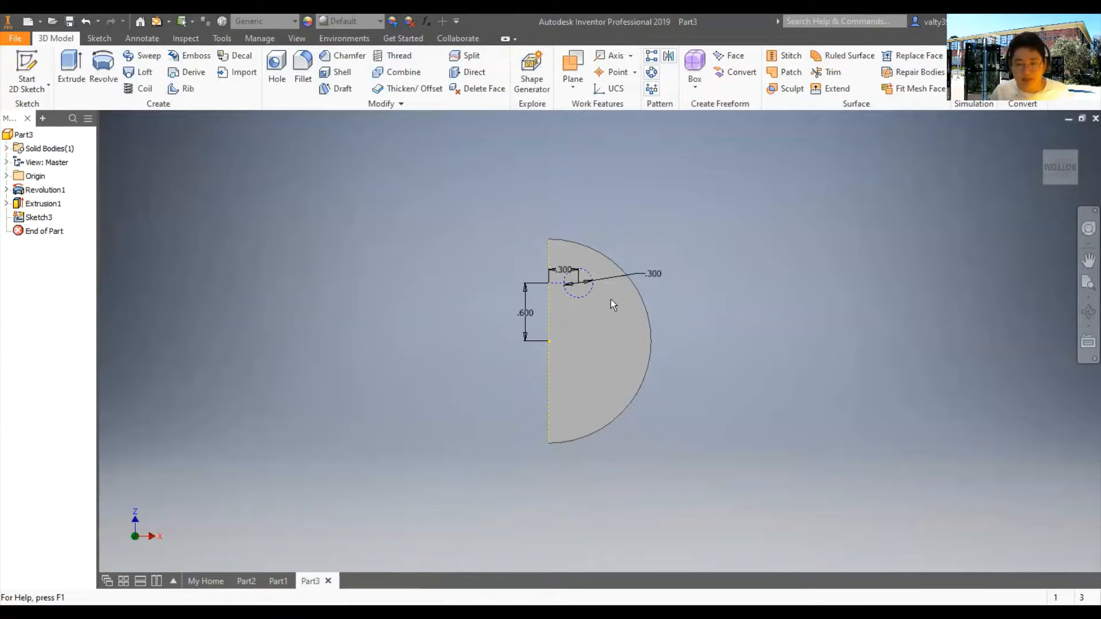
{"action": "scroll", "coordinate": [615, 298], "scroll_direction": "up", "scroll_amount": 5}
{"action": "key", "text": "ctrl+z"}
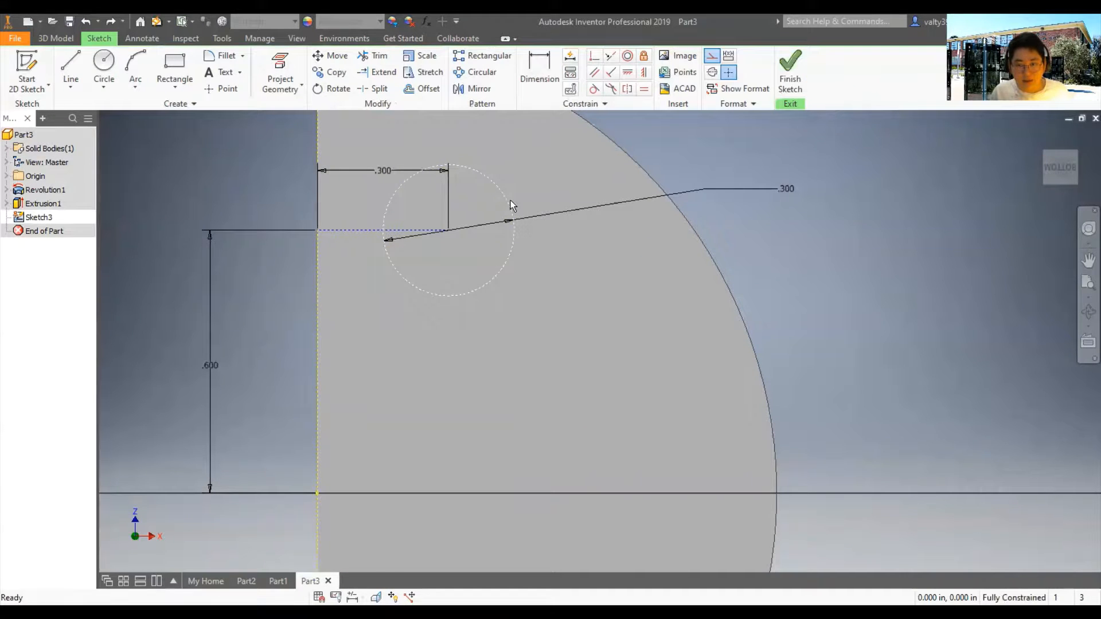
Step: Change the 0.3 in circle from construction geometry to a normal sketch line
{"action": "left_click", "coordinate": [712, 58]}
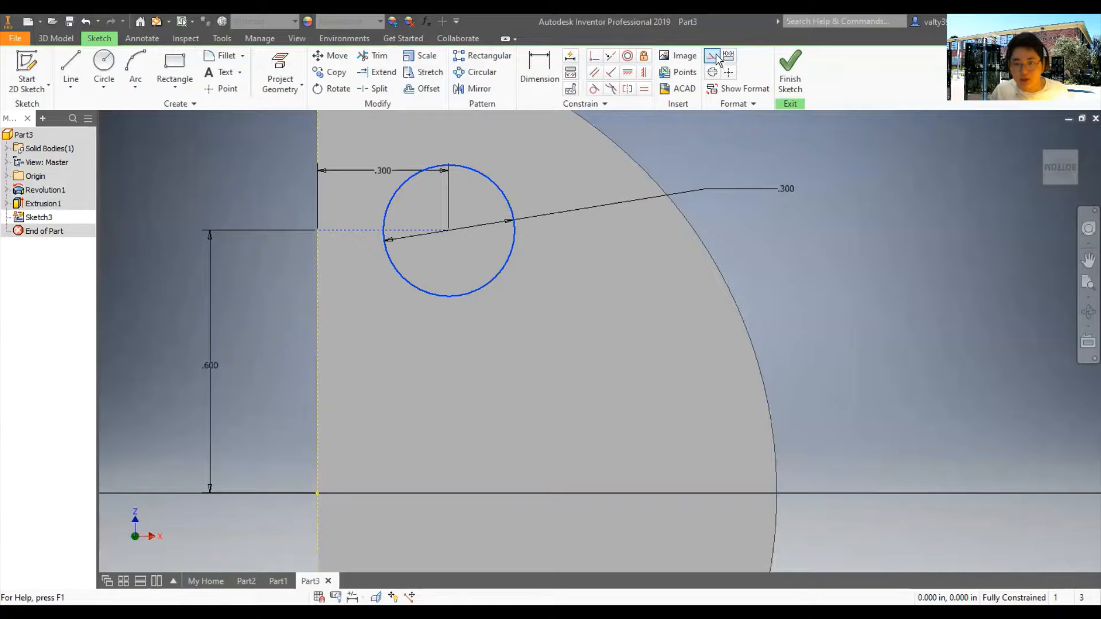
{"action": "left_click", "coordinate": [750, 157]}
{"action": "scroll", "coordinate": [750, 159], "scroll_direction": "down", "scroll_amount": 2}
{"action": "scroll", "coordinate": [751, 158], "scroll_direction": "up", "scroll_amount": 1}
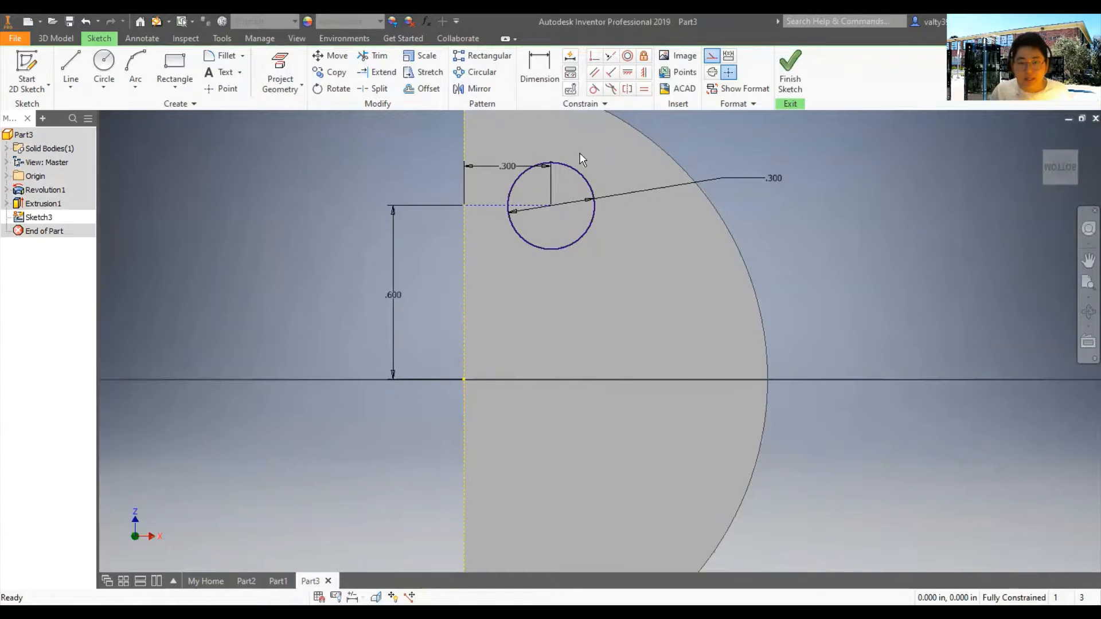
Step: Finish the sketch and extrude the circle outward from the bottom face as a joined peg with a distance of 0.25+0.5 in
{"action": "left_click", "coordinate": [791, 68]}
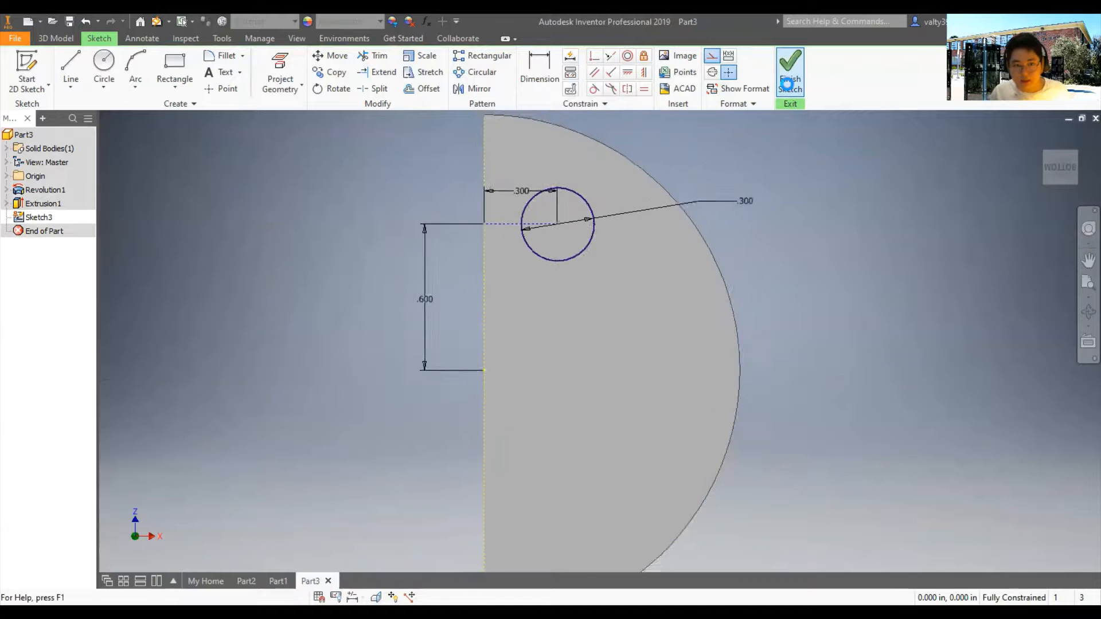
{"action": "left_click", "coordinate": [69, 66]}
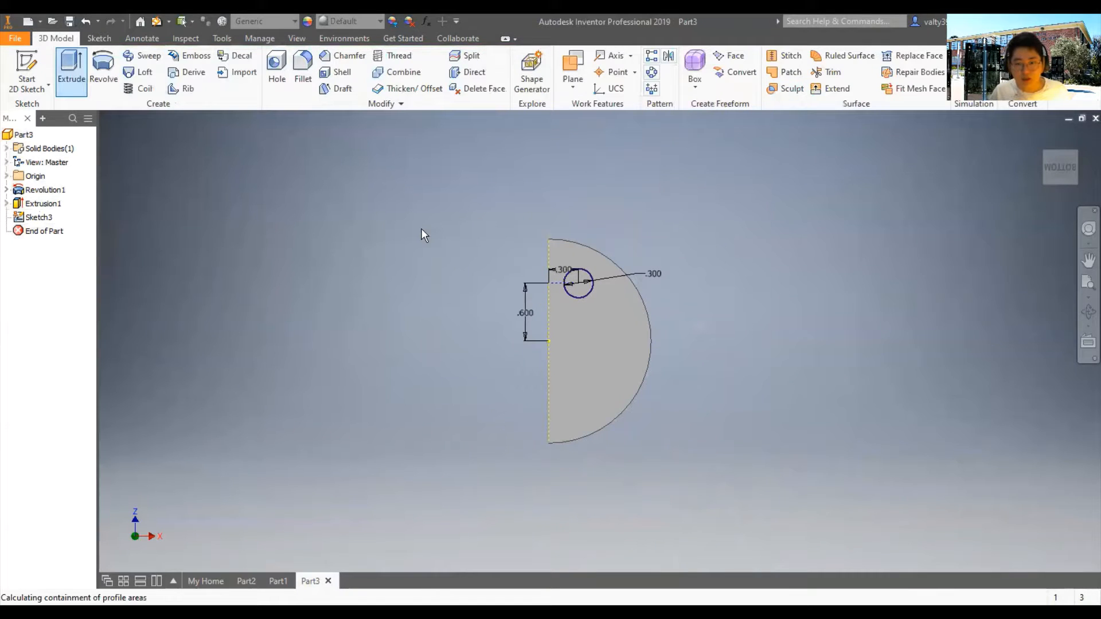
{"action": "middle_click_drag", "start_coordinate": [667, 241], "coordinate": [653, 315], "text": "shift"}
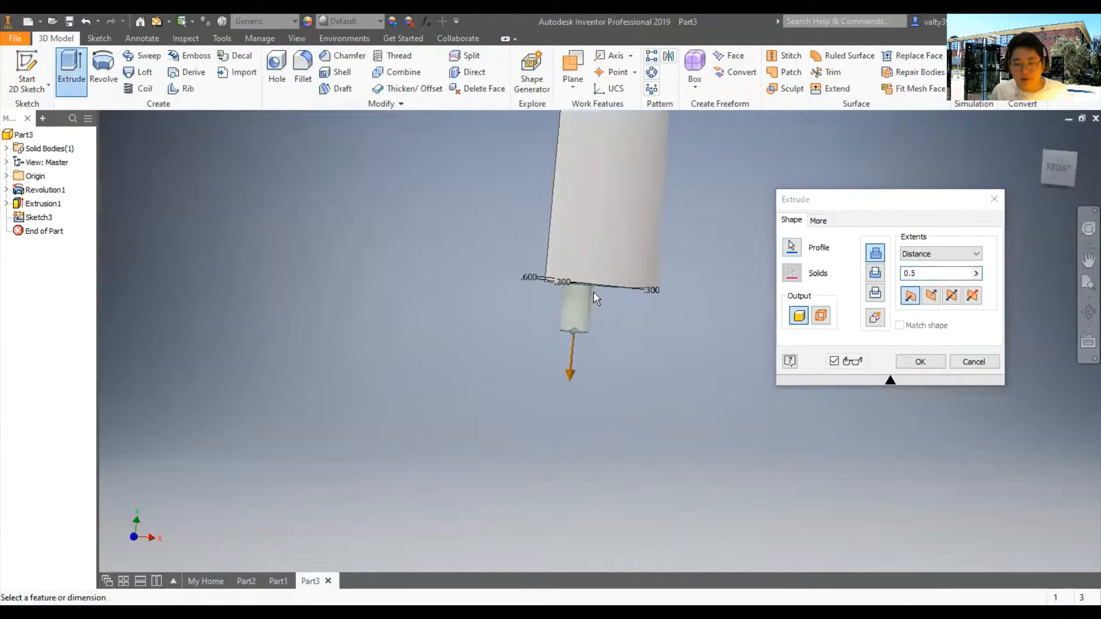
{"action": "left_click", "coordinate": [927, 271]}
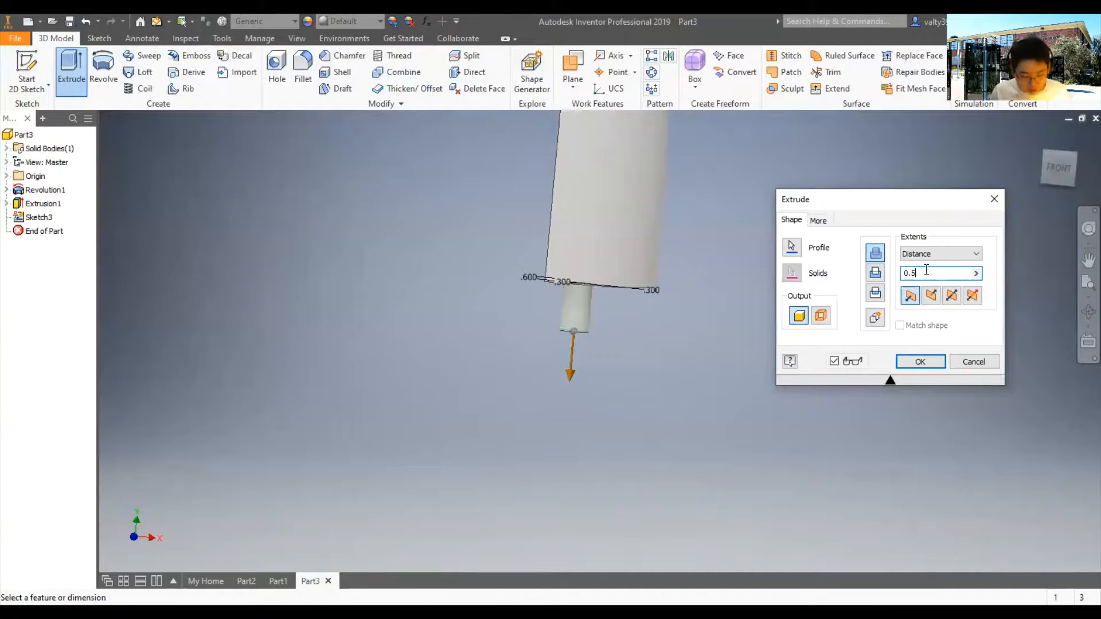
{"action": "key", "text": "BackSpace"}
{"action": "key", "text": "BackSpace"}
{"action": "key", "text": "BackSpace"}
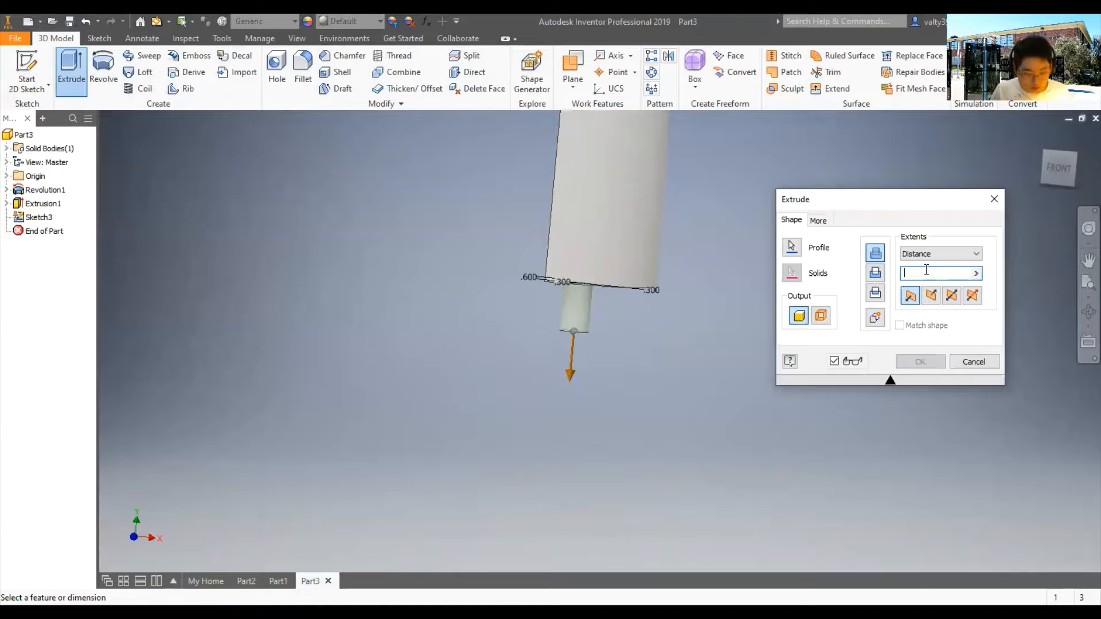
{"action": "type", "text": "0.2"}
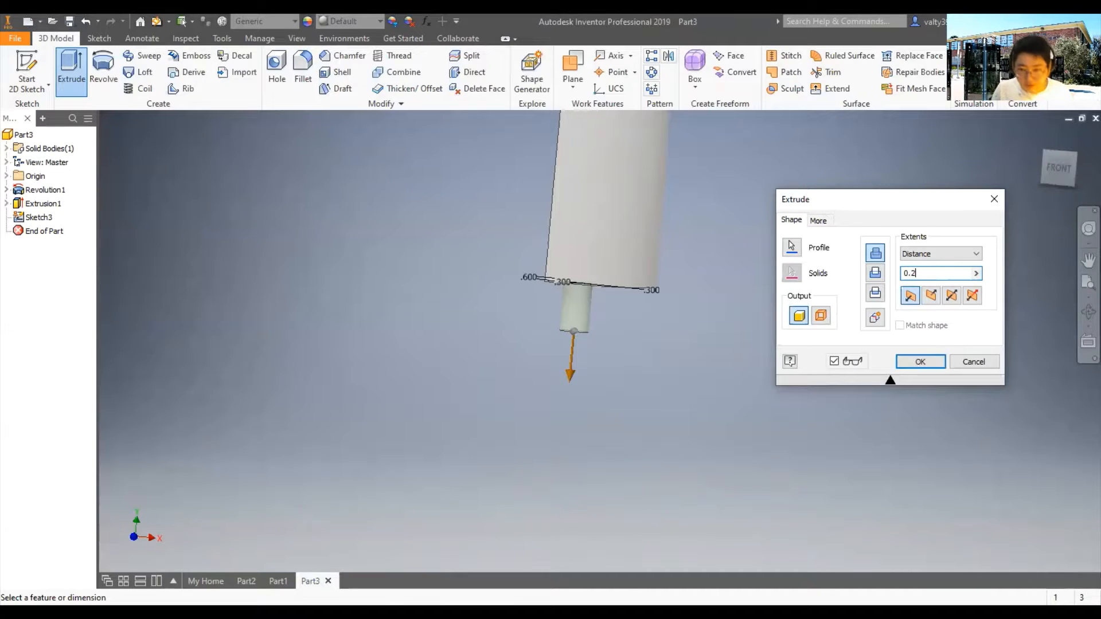
{"action": "type", "text": "5+"}
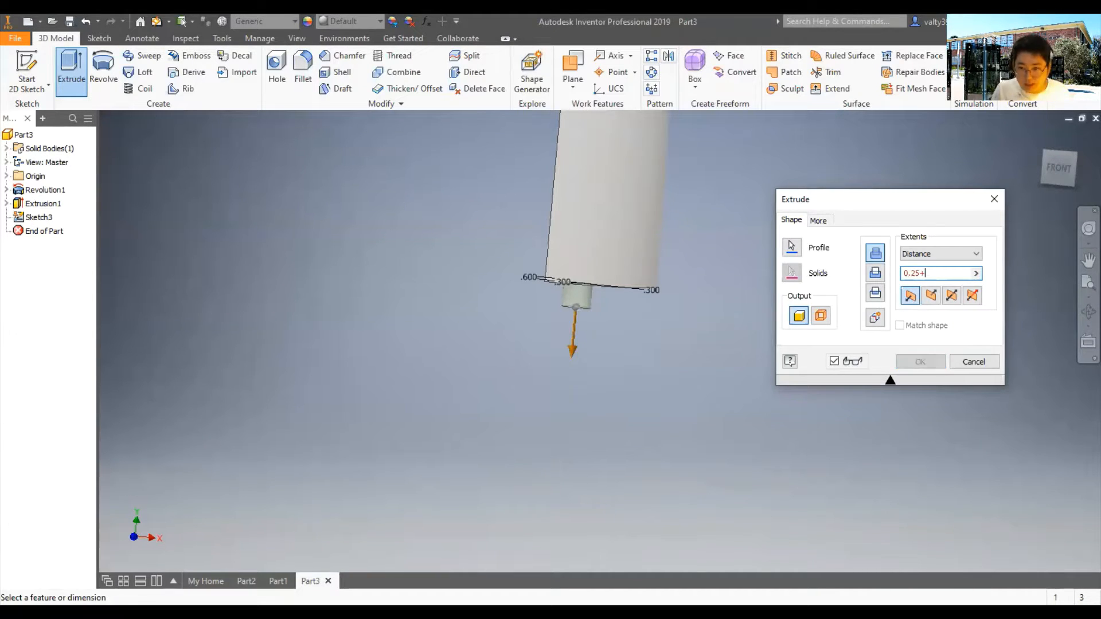
{"action": "type", "text": "0.5"}
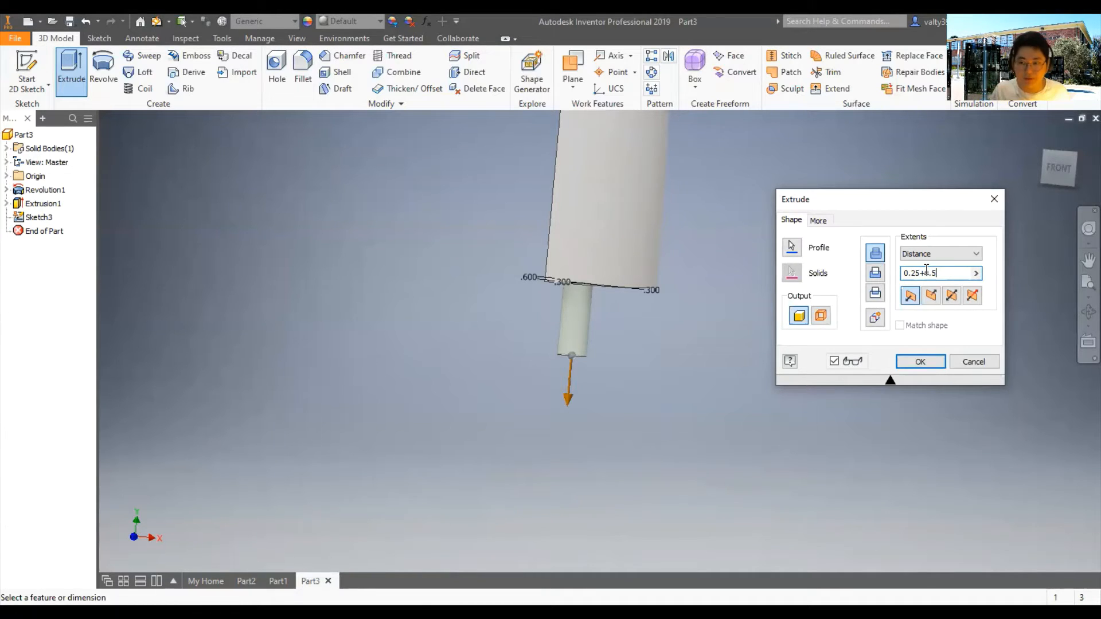
{"action": "left_click", "coordinate": [920, 362]}
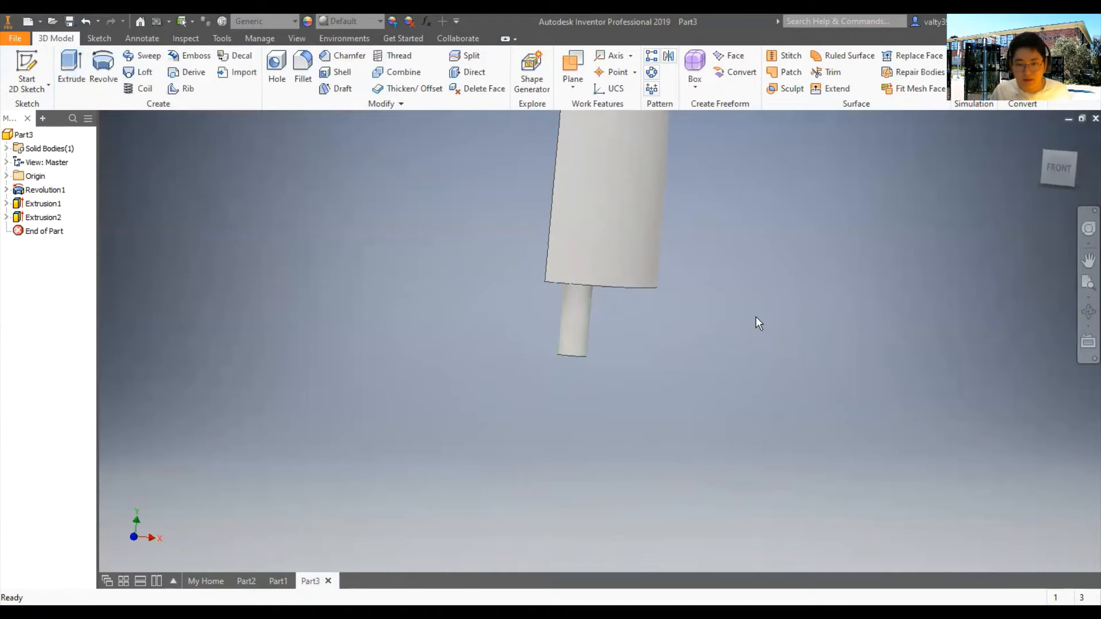
{"action": "middle_click_drag", "start_coordinate": [756, 317], "coordinate": [788, 324], "text": "shift"}
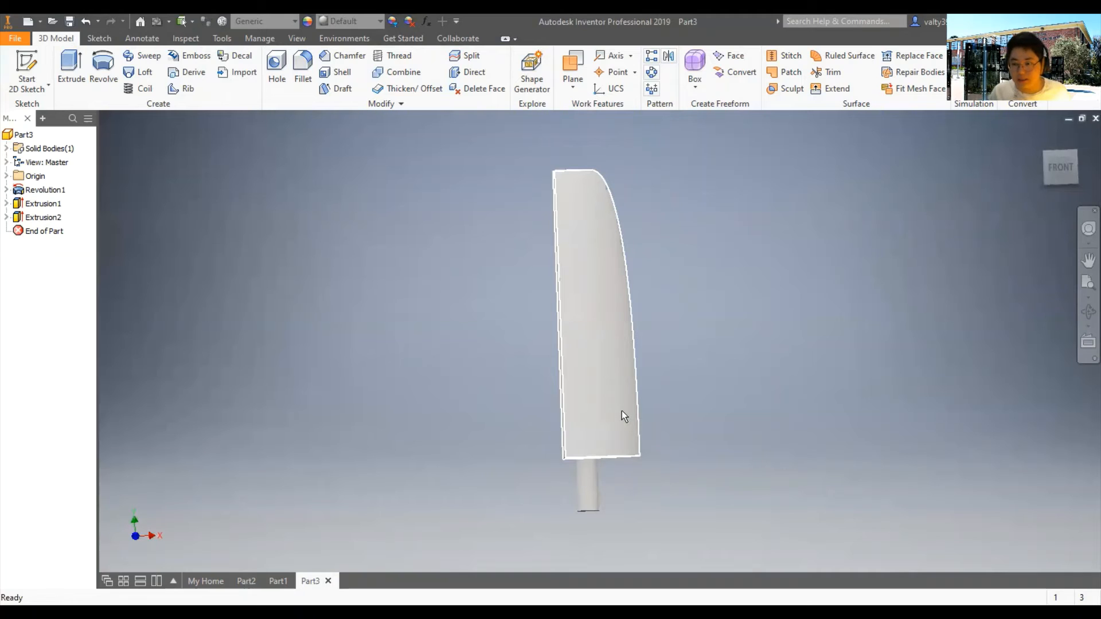
{"action": "mouse_move", "coordinate": [643, 438]}
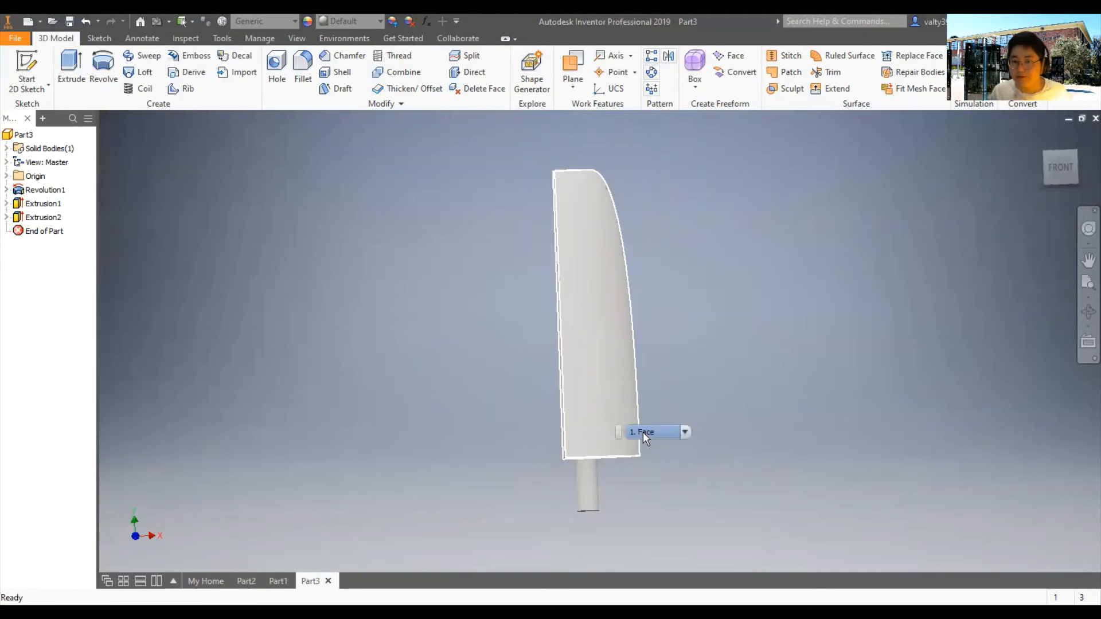